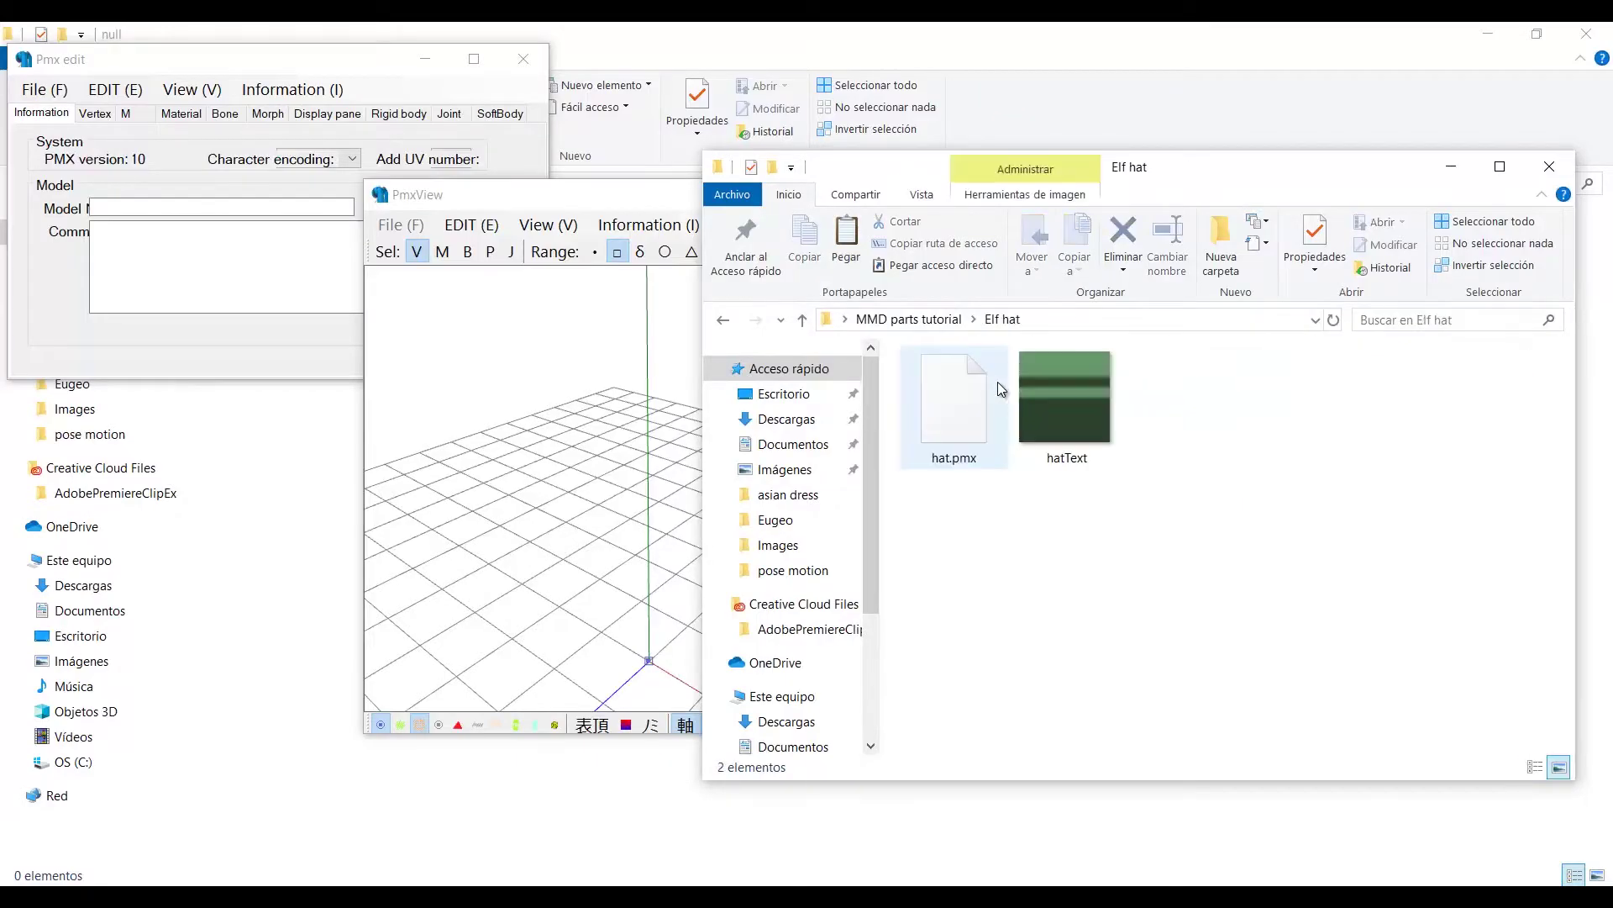
Load hat.pmx from the Elf hat folder into the PMX editor and inspect the model in the 3D view.
{"action": "left_click", "coordinate": [980, 391]}
{"action": "left_click_drag", "start_coordinate": [980, 391], "coordinate": [580, 443]}
{"action": "left_click", "coordinate": [344, 328]}
{"action": "left_click", "coordinate": [561, 487]}
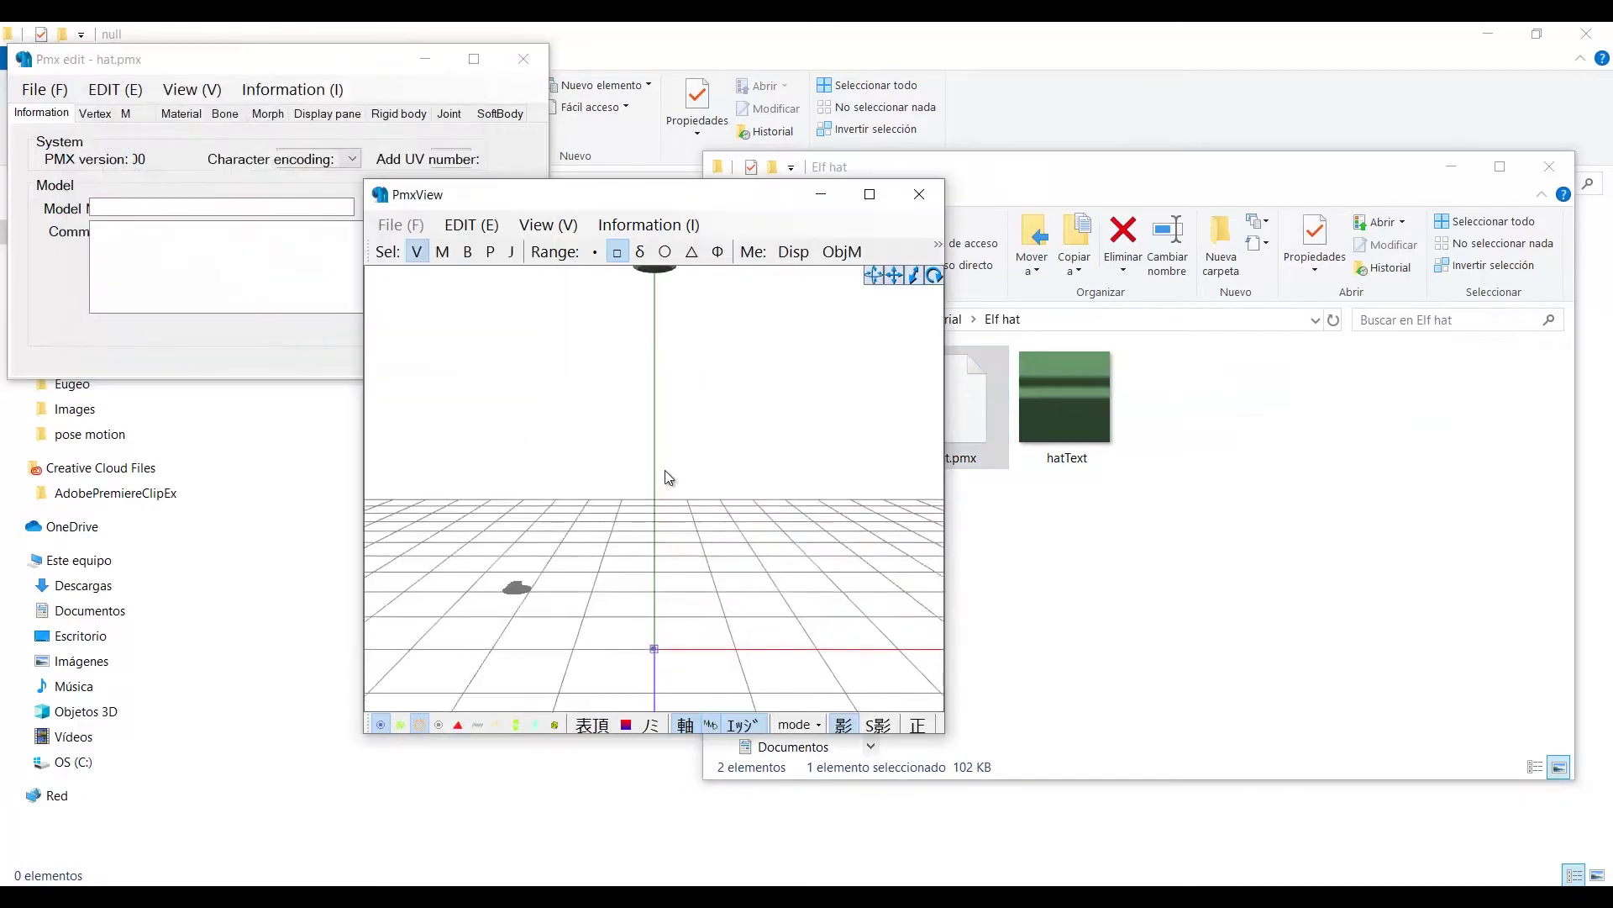
{"action": "mouse_move", "coordinate": [667, 471]}
{"action": "right_mouse_down"}
{"action": "mouse_move", "coordinate": [703, 482]}
{"action": "mouse_move", "coordinate": [638, 490]}
{"action": "mouse_move", "coordinate": [658, 485]}
{"action": "right_mouse_up"}
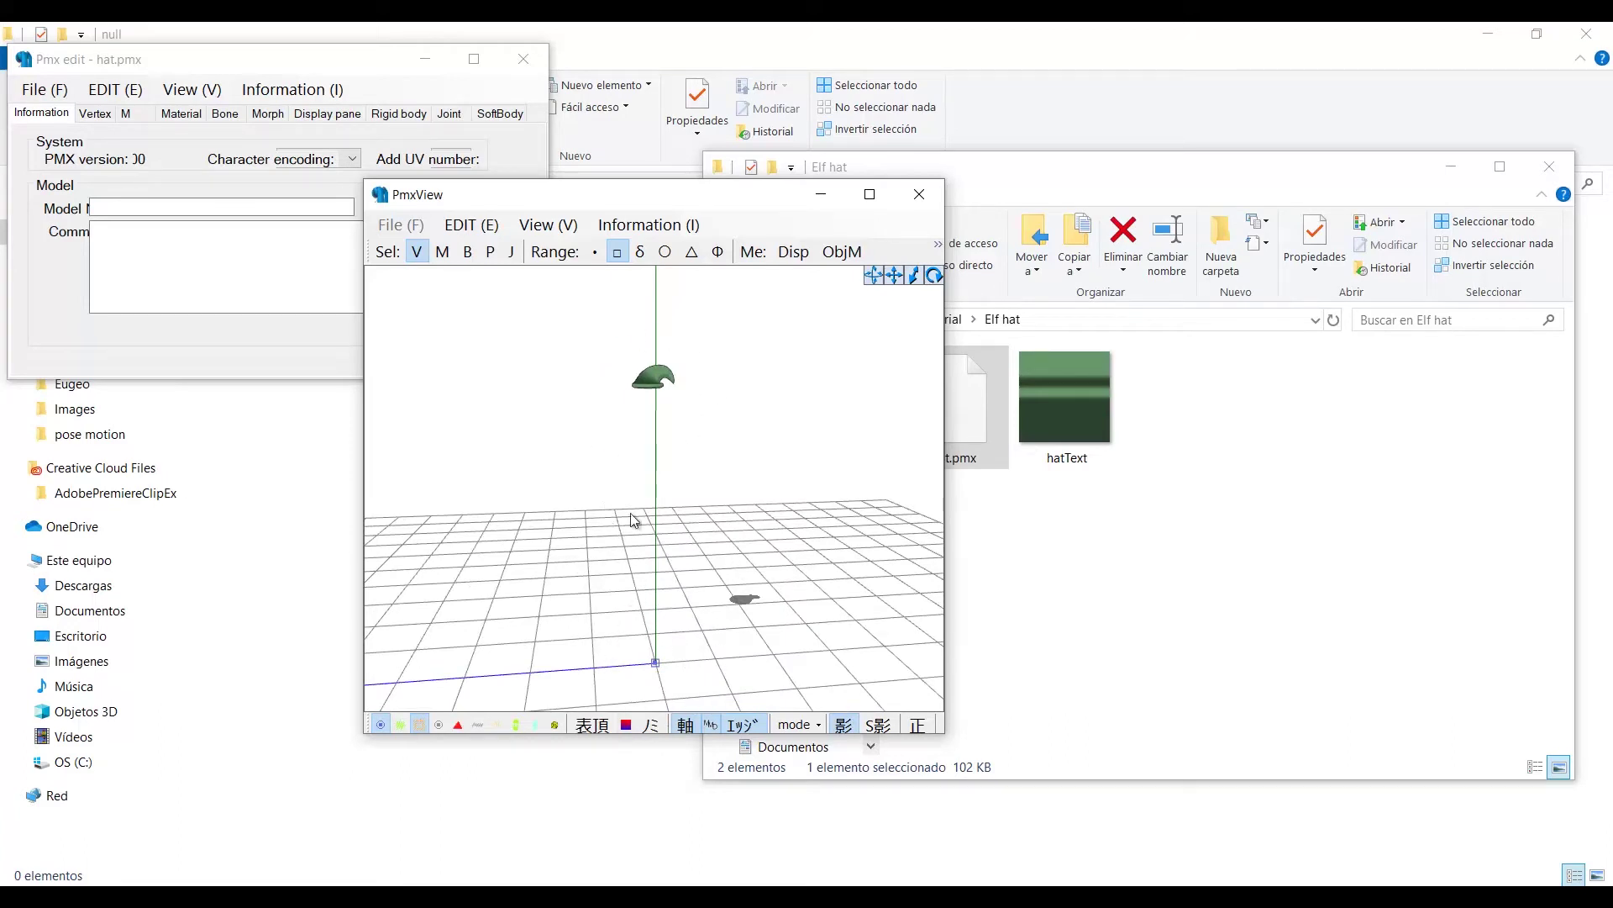
Select the whole hat and move it vertically down to the grid origin.
{"action": "left_click_drag", "start_coordinate": [697, 406], "coordinate": [770, 301]}
{"action": "left_click_drag", "start_coordinate": [654, 325], "coordinate": [679, 614]}
{"action": "middle_click_drag", "start_coordinate": [719, 577], "coordinate": [746, 460]}
{"action": "scroll", "coordinate": [692, 503], "scroll_direction": "up", "scroll_amount": 4}
{"action": "right_click_drag", "start_coordinate": [745, 461], "coordinate": [626, 505]}
{"action": "left_click", "coordinate": [627, 445]}
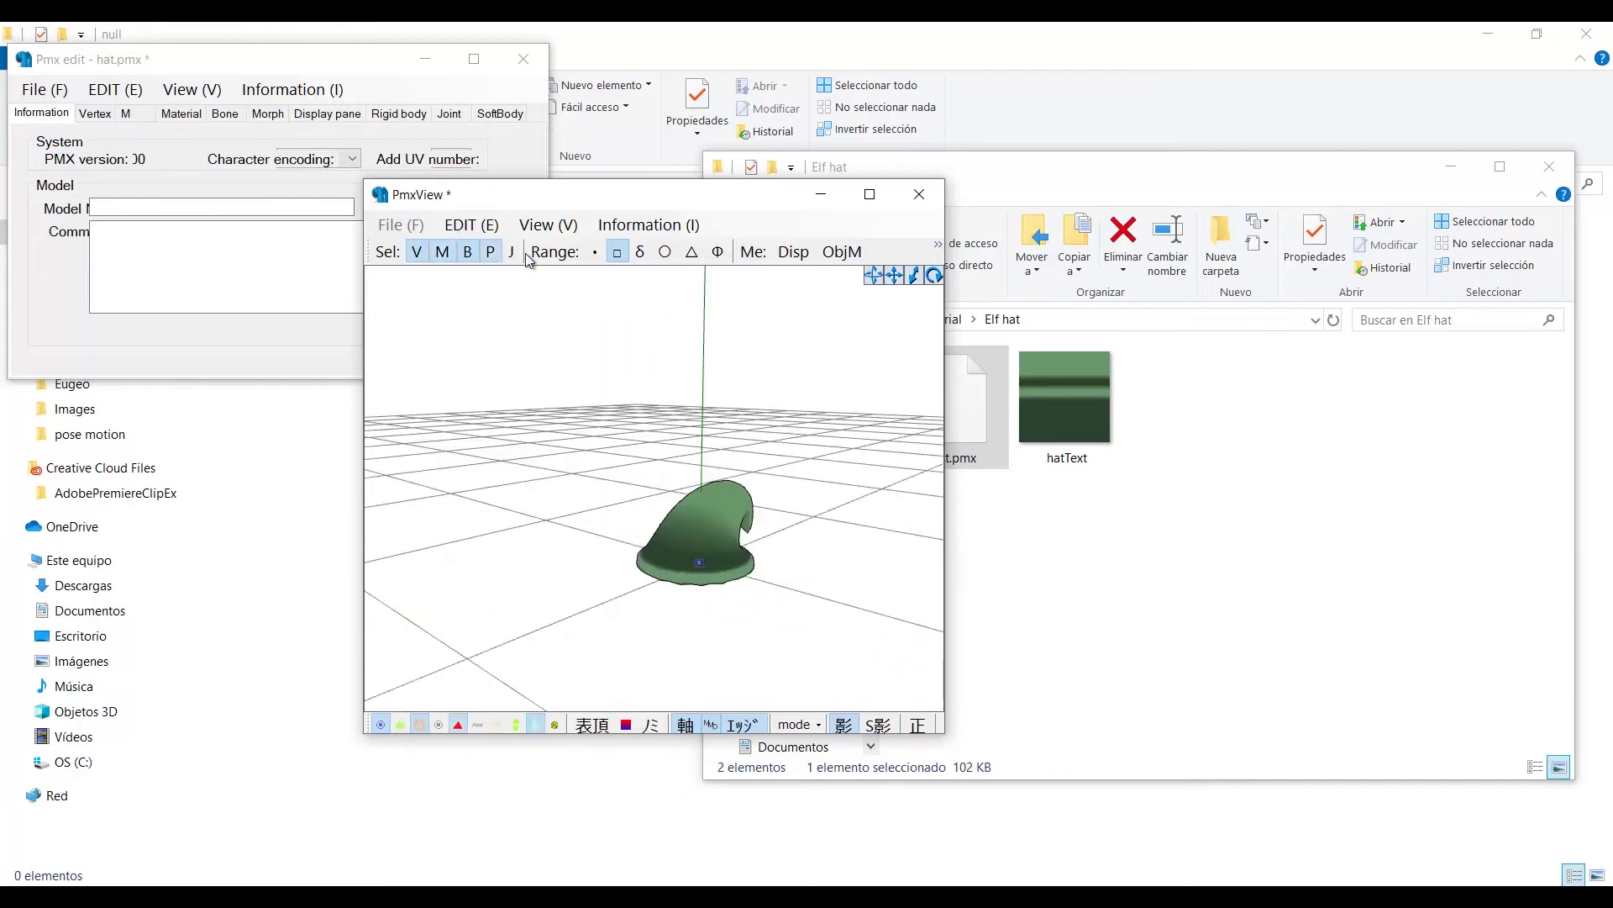
Save the repositioned hat in the Elf hat folder as hat edit.pmx.
{"action": "left_click", "coordinate": [63, 95]}
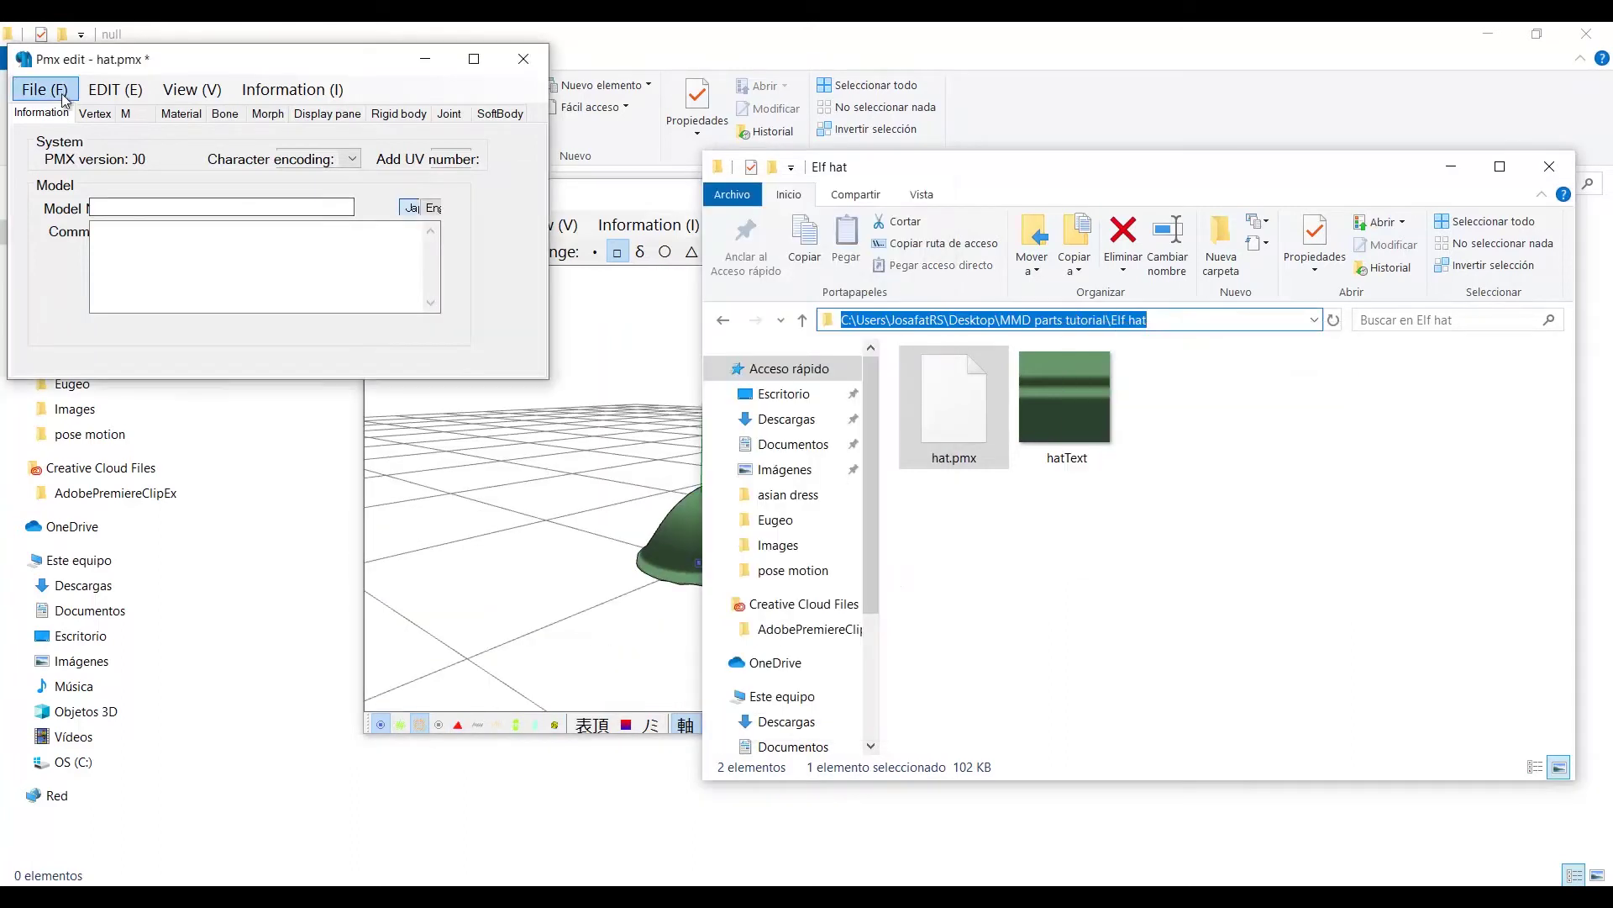
{"action": "left_click", "coordinate": [67, 210]}
{"action": "left_click", "coordinate": [504, 124]}
{"action": "type", "text": "C:\\Users\\JosafatRS\\Desktop\\MMD parts tutorial\\Elf hat"}
{"action": "key", "text": "Return"}
{"action": "left_click", "coordinate": [253, 495]}
{"action": "left_click", "coordinate": [252, 512]}
{"action": "left_click", "coordinate": [303, 467]}
{"action": "type", "text": "edit"}
{"action": "key", "text": "Return"}
Load hair1.pmx from the Hair folder into the editor as a new model at size 1.
{"action": "left_click", "coordinate": [898, 323]}
{"action": "double_click", "coordinate": [1075, 411]}
{"action": "left_click_drag", "start_coordinate": [1168, 411], "coordinate": [331, 331]}
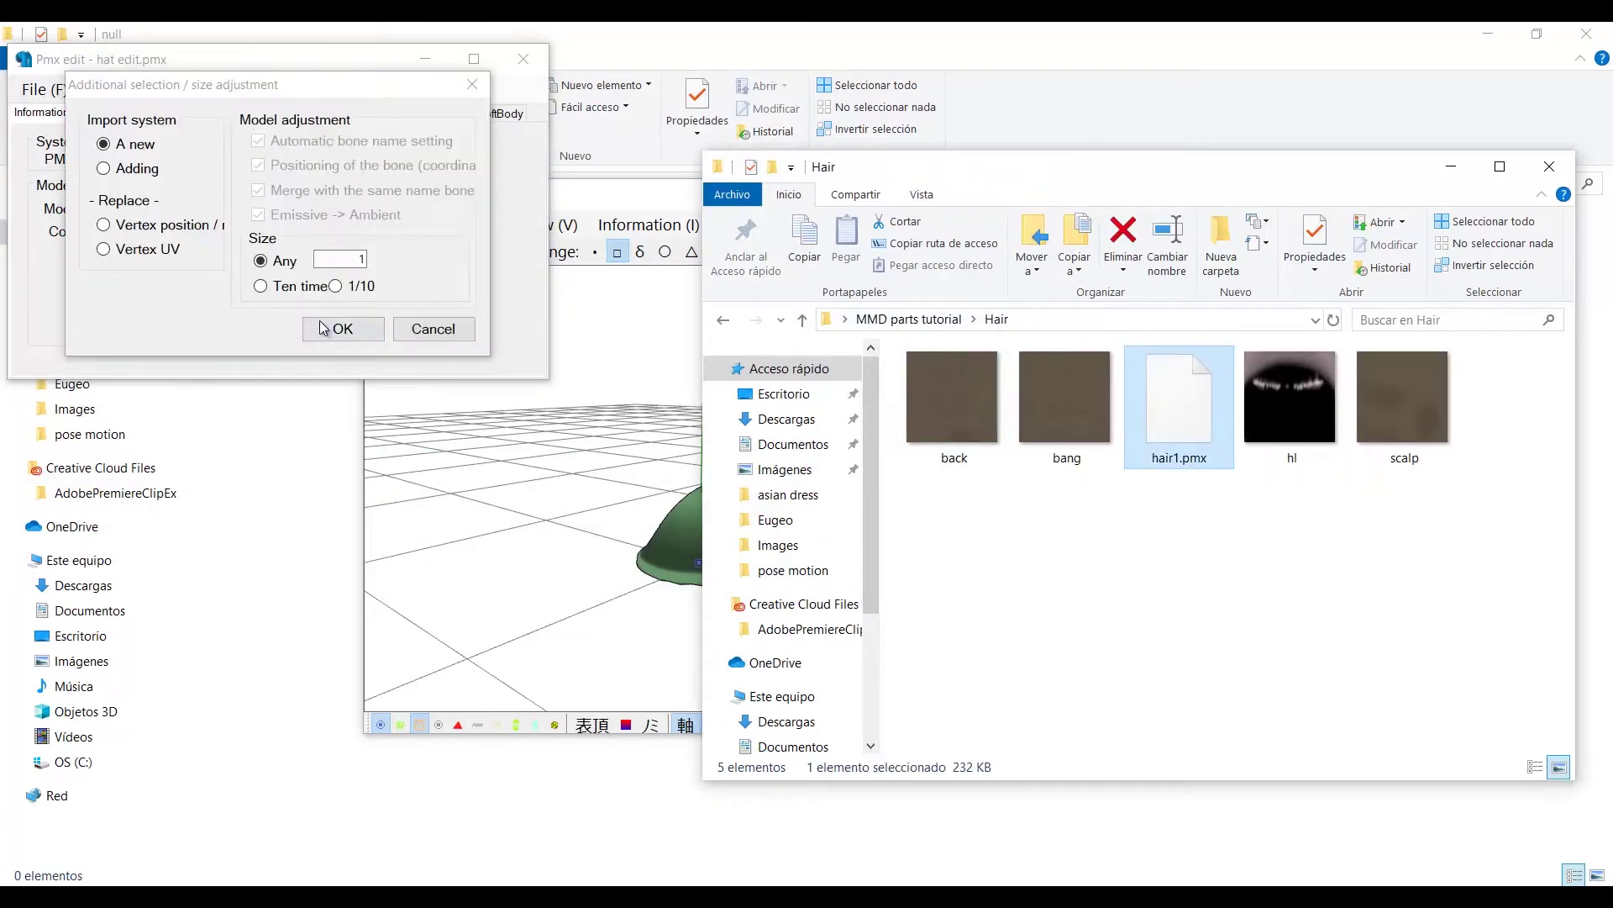
{"action": "left_click", "coordinate": [331, 331]}
{"action": "left_click", "coordinate": [556, 562]}
{"action": "right_click_drag", "start_coordinate": [695, 475], "coordinate": [617, 443]}
Enable the M, B, P and J selection types and select the entire hair model.
{"action": "left_click", "coordinate": [442, 251]}
{"action": "left_click", "coordinate": [469, 251]}
{"action": "left_click", "coordinate": [490, 252]}
{"action": "left_click", "coordinate": [511, 256]}
{"action": "left_click_drag", "start_coordinate": [574, 326], "coordinate": [798, 553]}
Try to lower the selected hair toward the grid origin.
{"action": "scroll", "coordinate": [678, 348], "scroll_direction": "down", "scroll_amount": 1}
{"action": "left_click_drag", "start_coordinate": [650, 301], "coordinate": [652, 511]}
{"action": "key", "text": "ctrl+z"}
Move the complete hair model, including its bones, rigid bodies and joints, vertically down to the grid origin.
{"action": "left_click", "coordinate": [439, 723]}
{"action": "left_click_drag", "start_coordinate": [653, 299], "coordinate": [652, 541]}
{"action": "left_click", "coordinate": [588, 525]}
{"action": "scroll", "coordinate": [654, 525], "scroll_direction": "up", "scroll_amount": 3}
{"action": "middle_click_drag", "start_coordinate": [677, 639], "coordinate": [706, 491]}
{"action": "scroll", "coordinate": [702, 437], "scroll_direction": "up", "scroll_amount": 3}
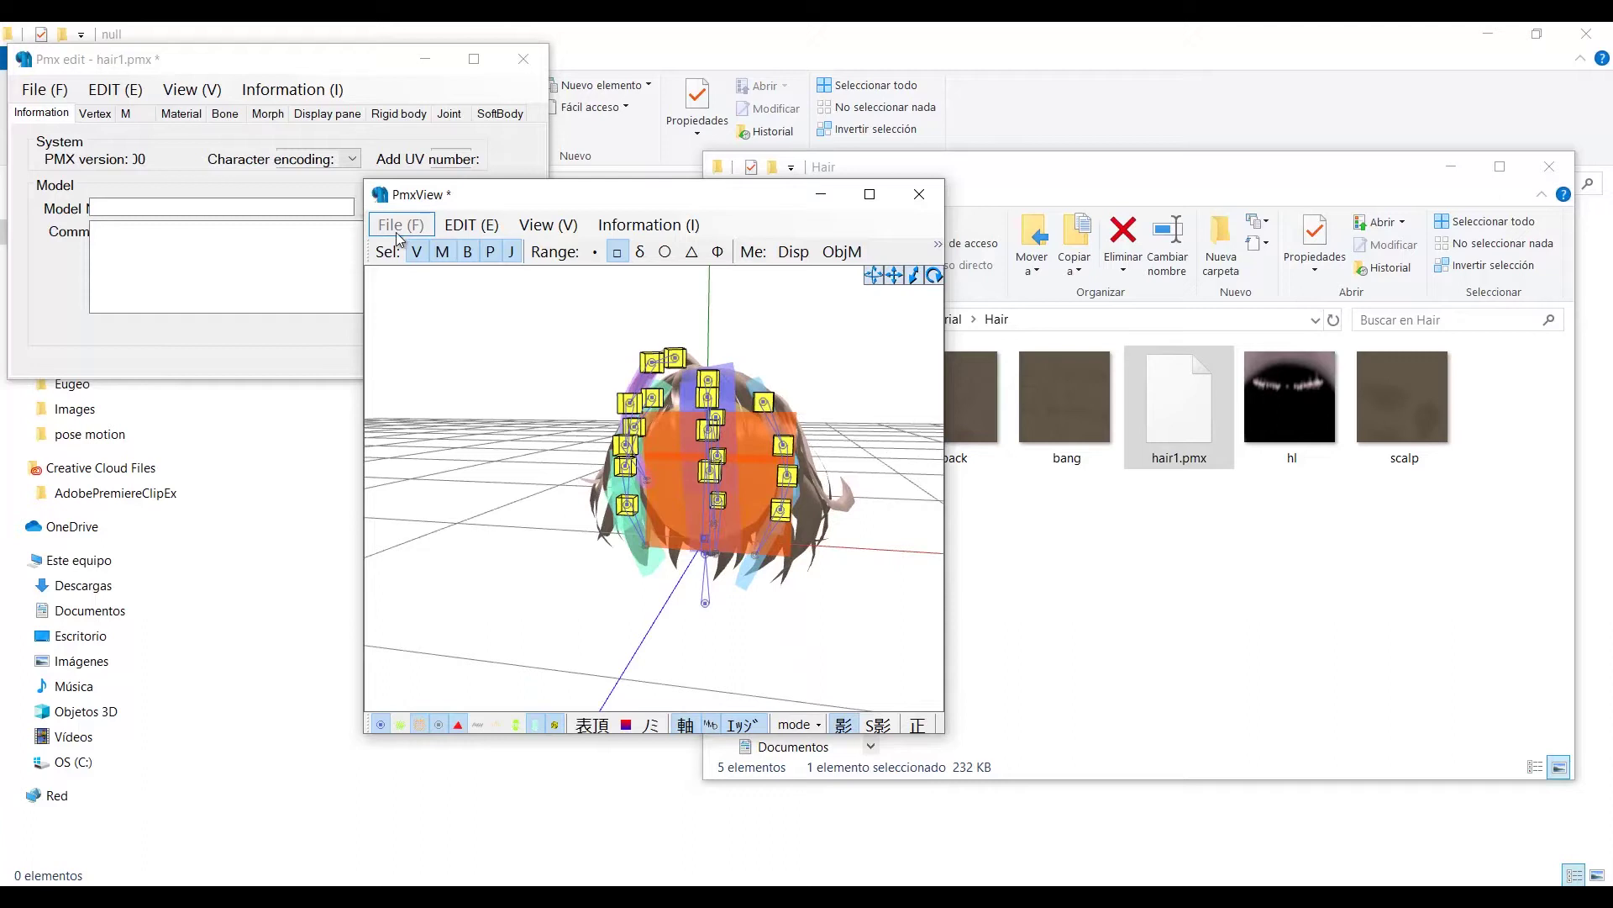
Limit the selection to rigid bodies and joints, select all of them on the hair and delete them.
{"action": "scroll", "coordinate": [629, 436], "scroll_direction": "down", "scroll_amount": 3}
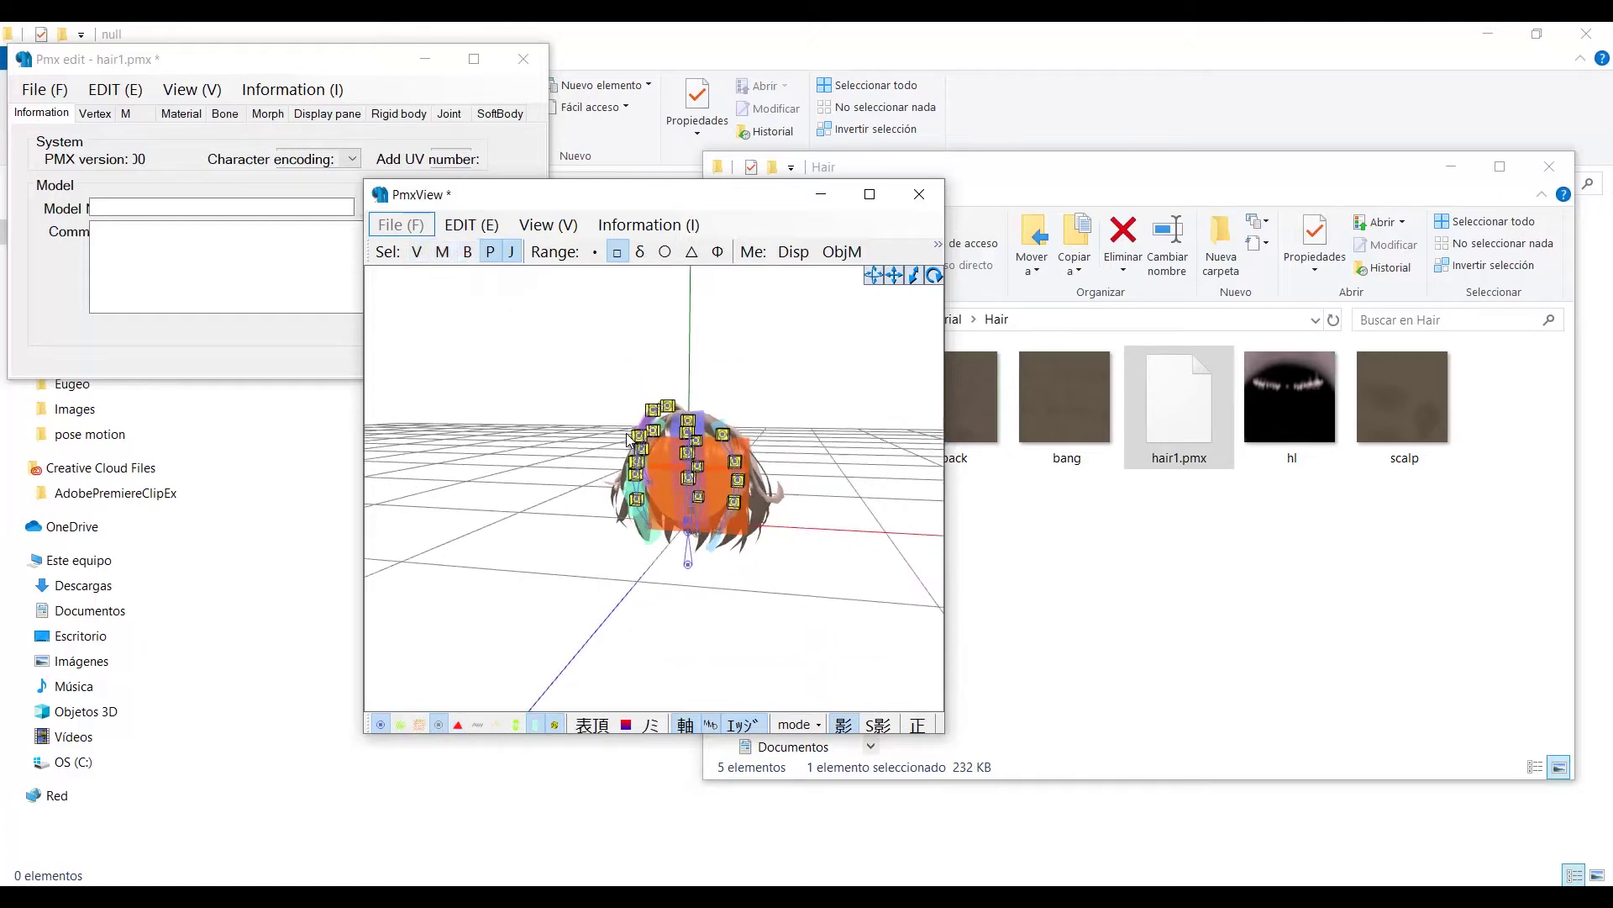
{"action": "left_click_drag", "start_coordinate": [545, 367], "coordinate": [850, 631]}
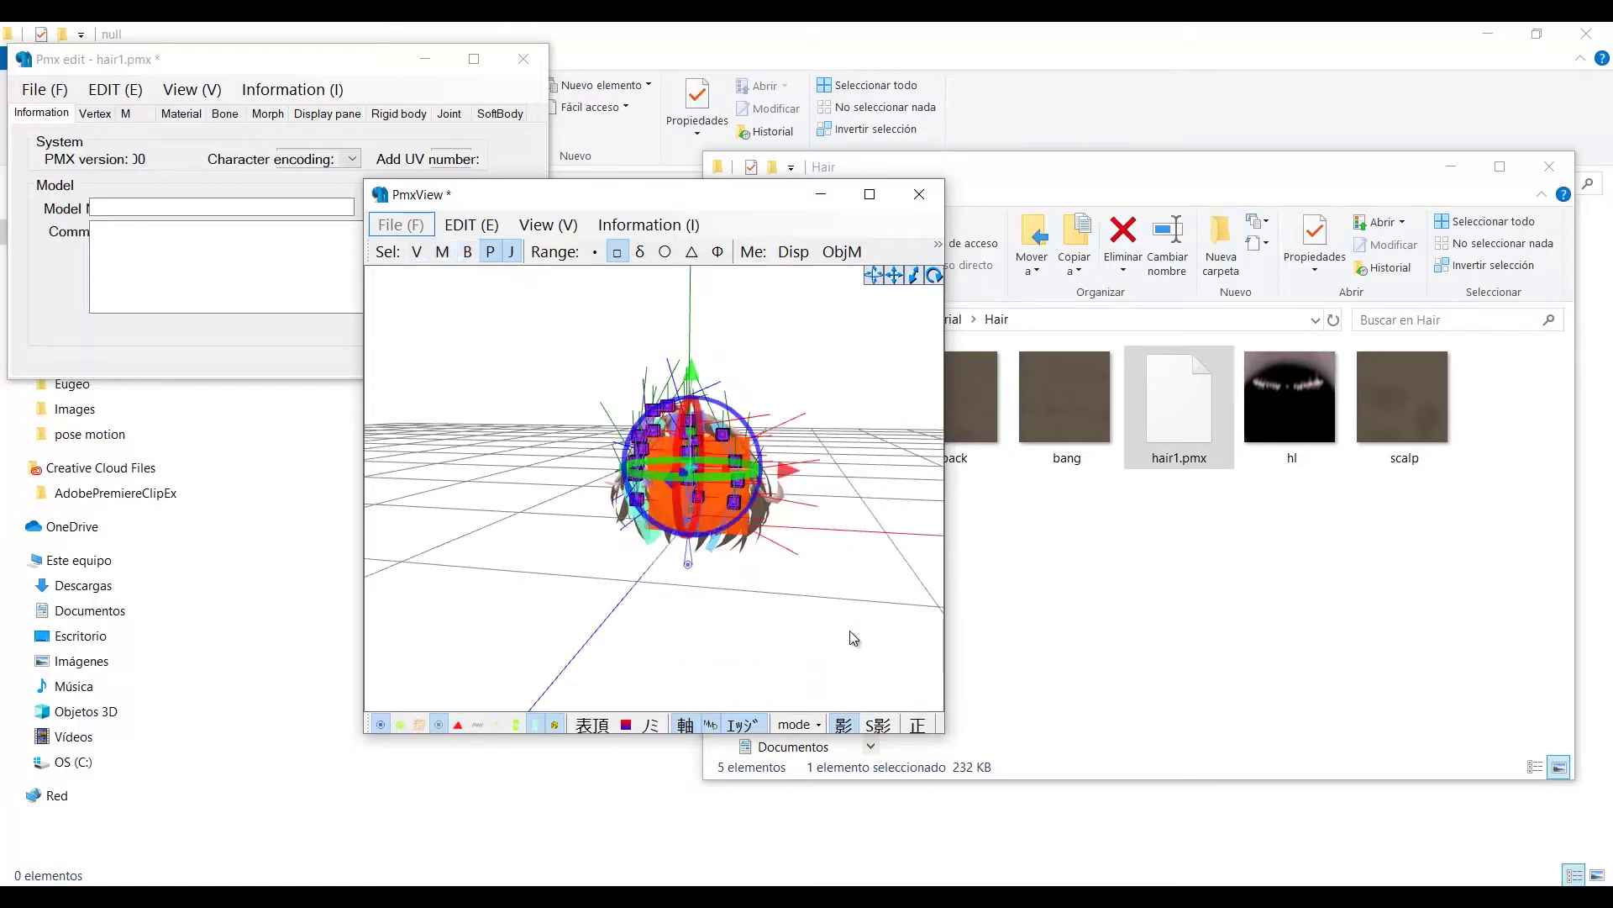
{"action": "key", "text": "Delete"}
{"action": "key", "text": "Return"}
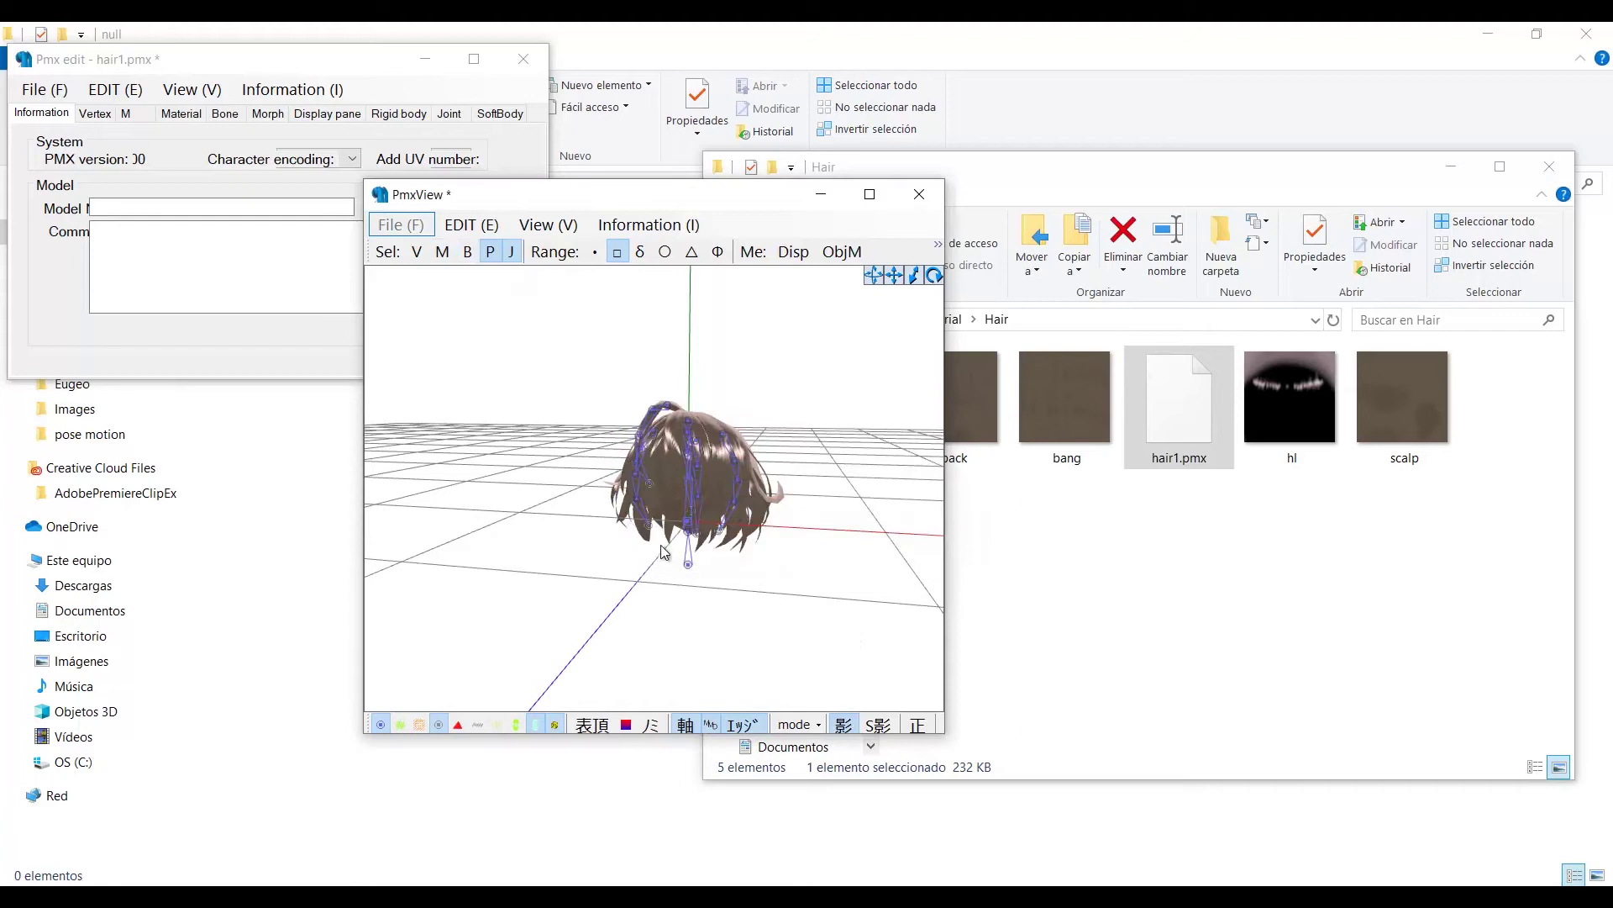
Show the bone list, then select the lowest bone beneath the hair and delete it.
{"action": "scroll", "coordinate": [661, 552], "scroll_direction": "up", "scroll_amount": 3}
{"action": "middle_click_drag", "start_coordinate": [720, 593], "coordinate": [648, 547]}
{"action": "right_click_drag", "start_coordinate": [648, 547], "coordinate": [662, 569]}
{"action": "left_click", "coordinate": [467, 251]}
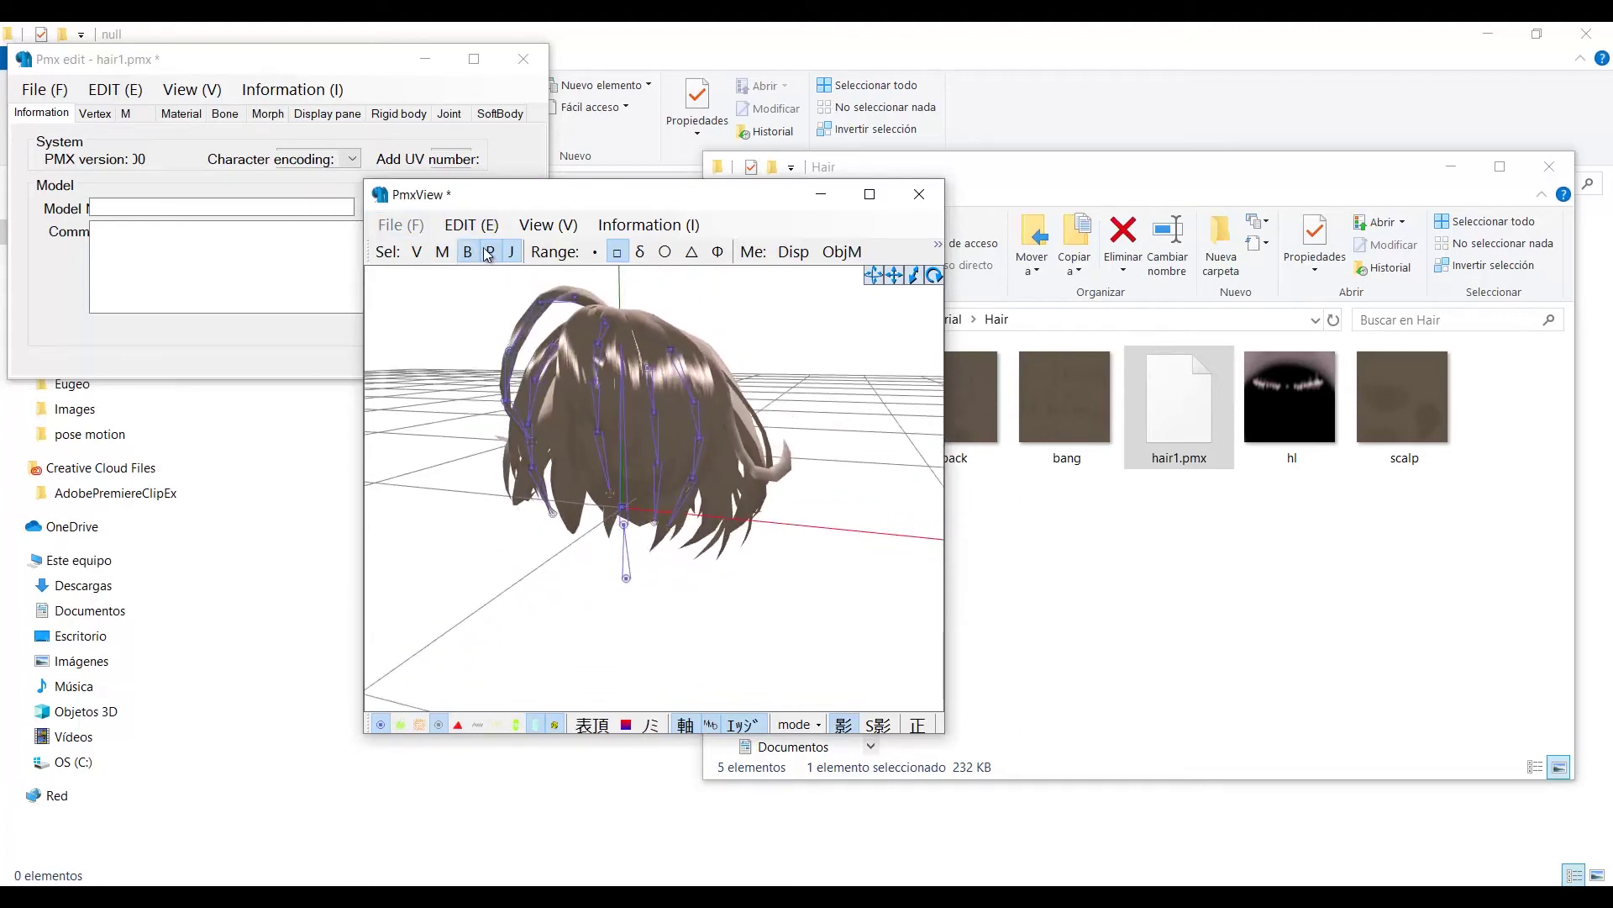
{"action": "left_click", "coordinate": [227, 116]}
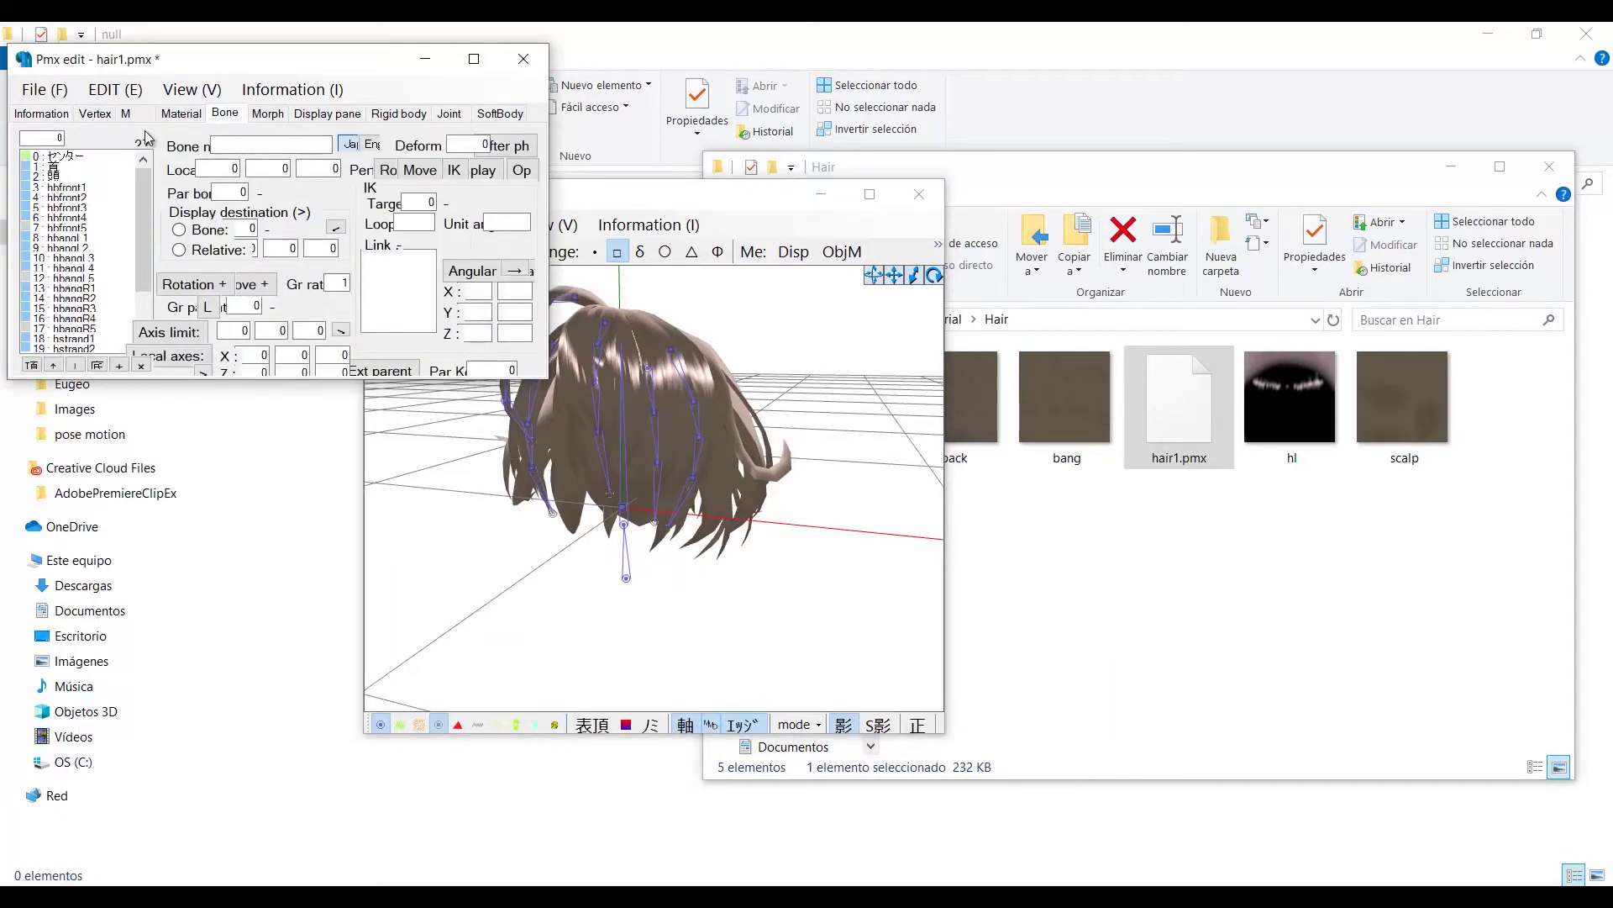
{"action": "left_click_drag", "start_coordinate": [595, 556], "coordinate": [643, 618]}
{"action": "key", "text": "Delete"}
{"action": "left_click", "coordinate": [821, 544]}
{"action": "left_click", "coordinate": [81, 159]}
{"action": "left_click", "coordinate": [622, 427]}
{"action": "scroll", "coordinate": [622, 427], "scroll_direction": "down", "scroll_amount": 4}
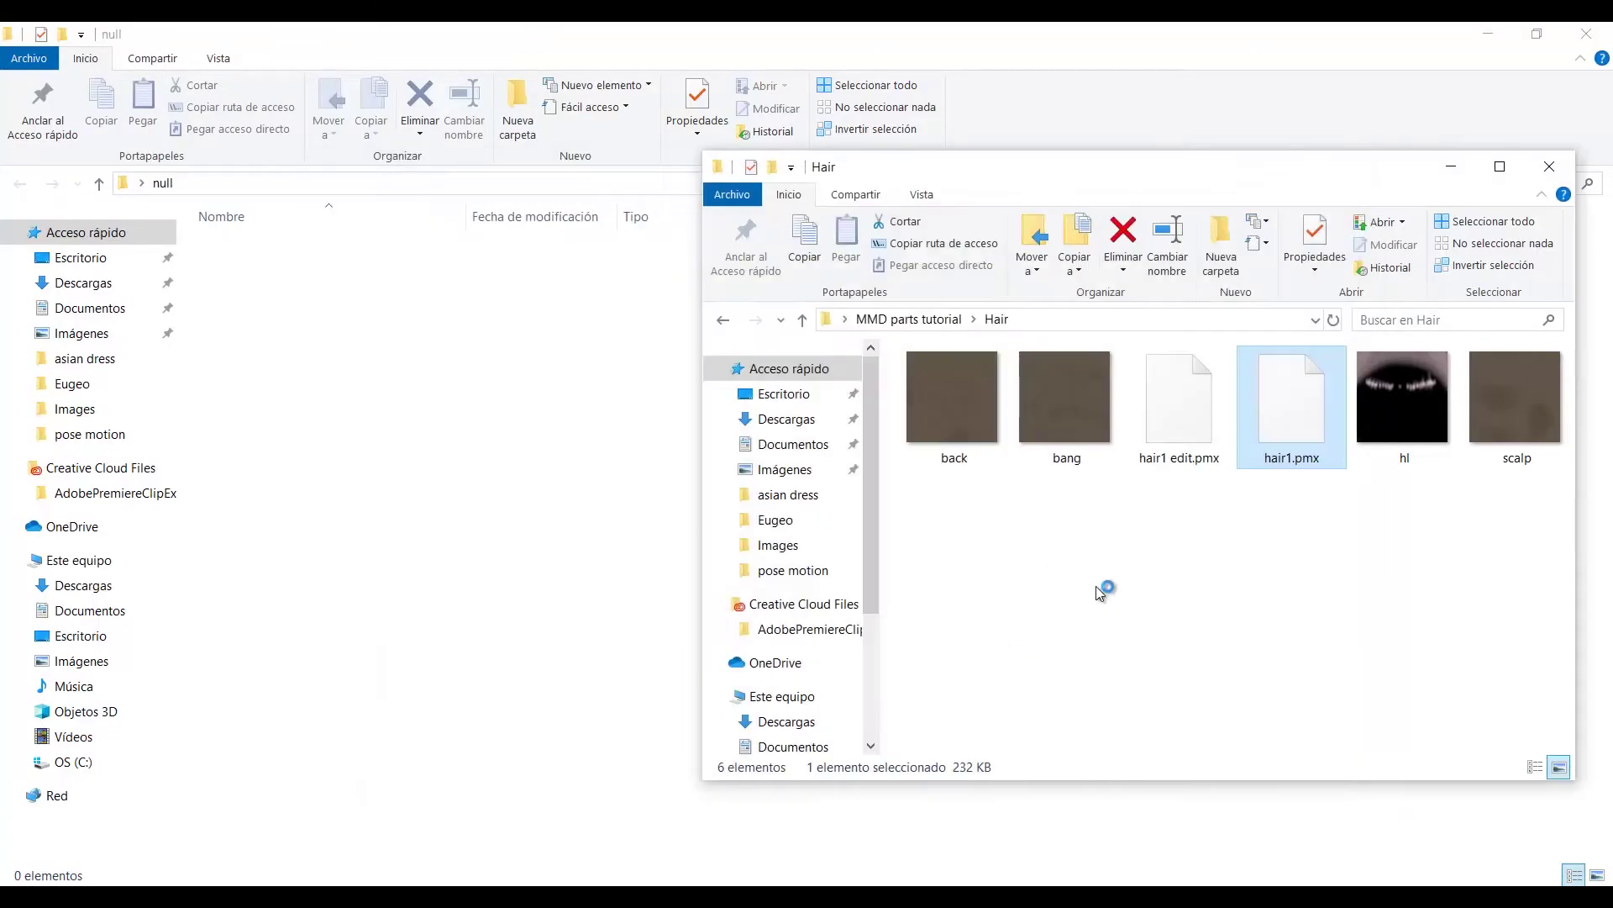
Switch to Unity and import the UniVRM-0.56.3_3b68 package from the MMD parts tutorial folder into the project's assets.
{"action": "key", "text": "alt+Tab"}
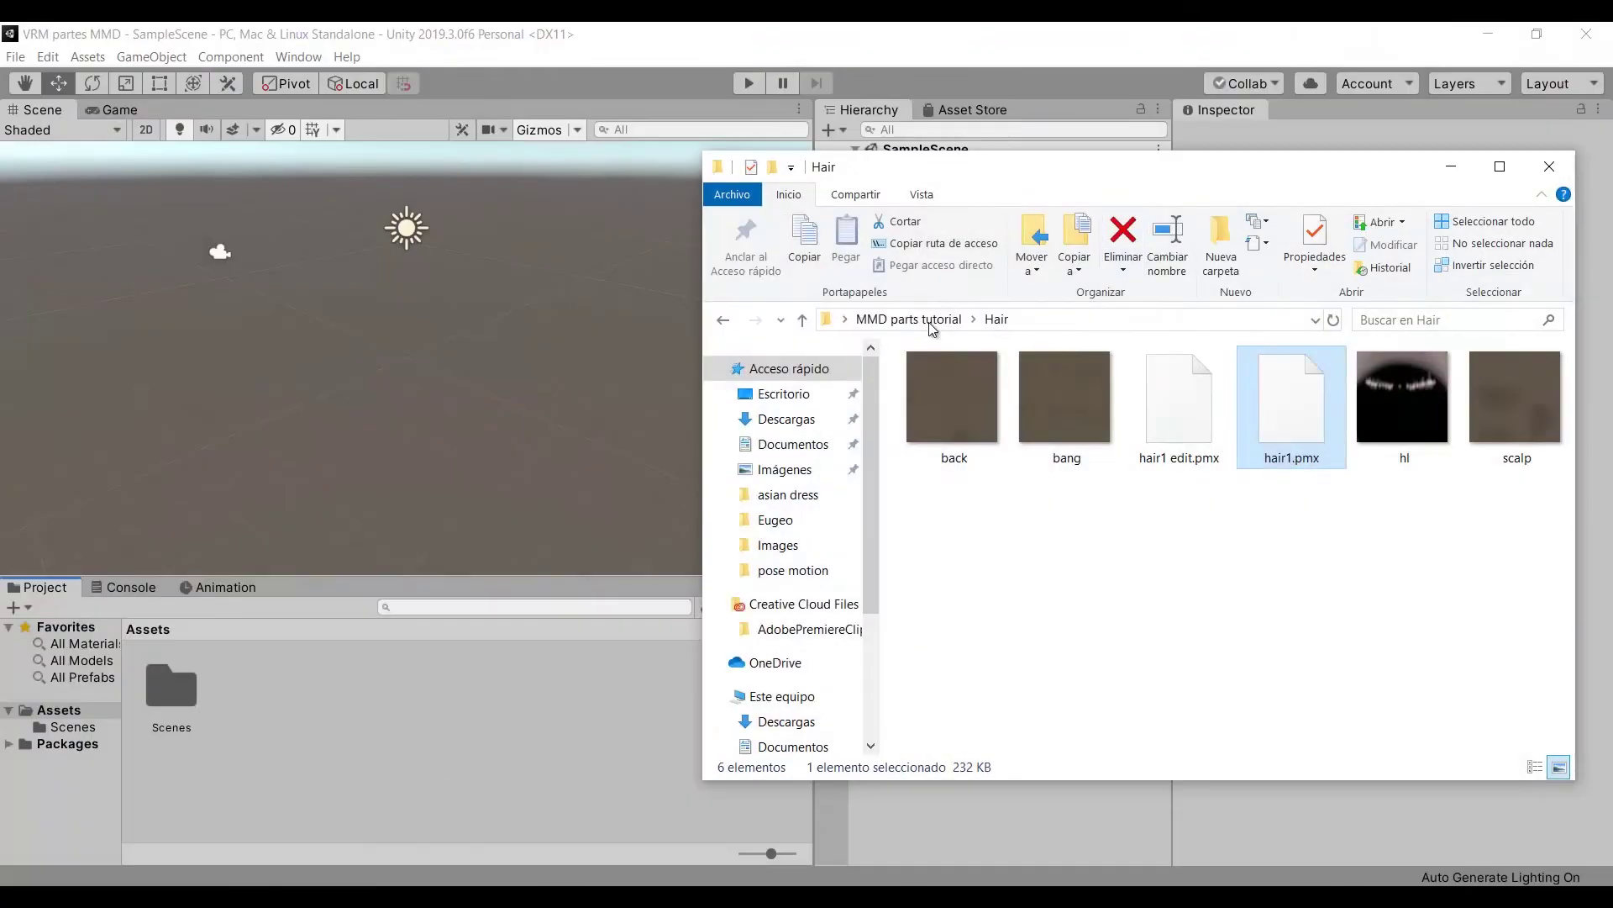
{"action": "left_click", "coordinate": [929, 320]}
{"action": "left_click", "coordinate": [1066, 471]}
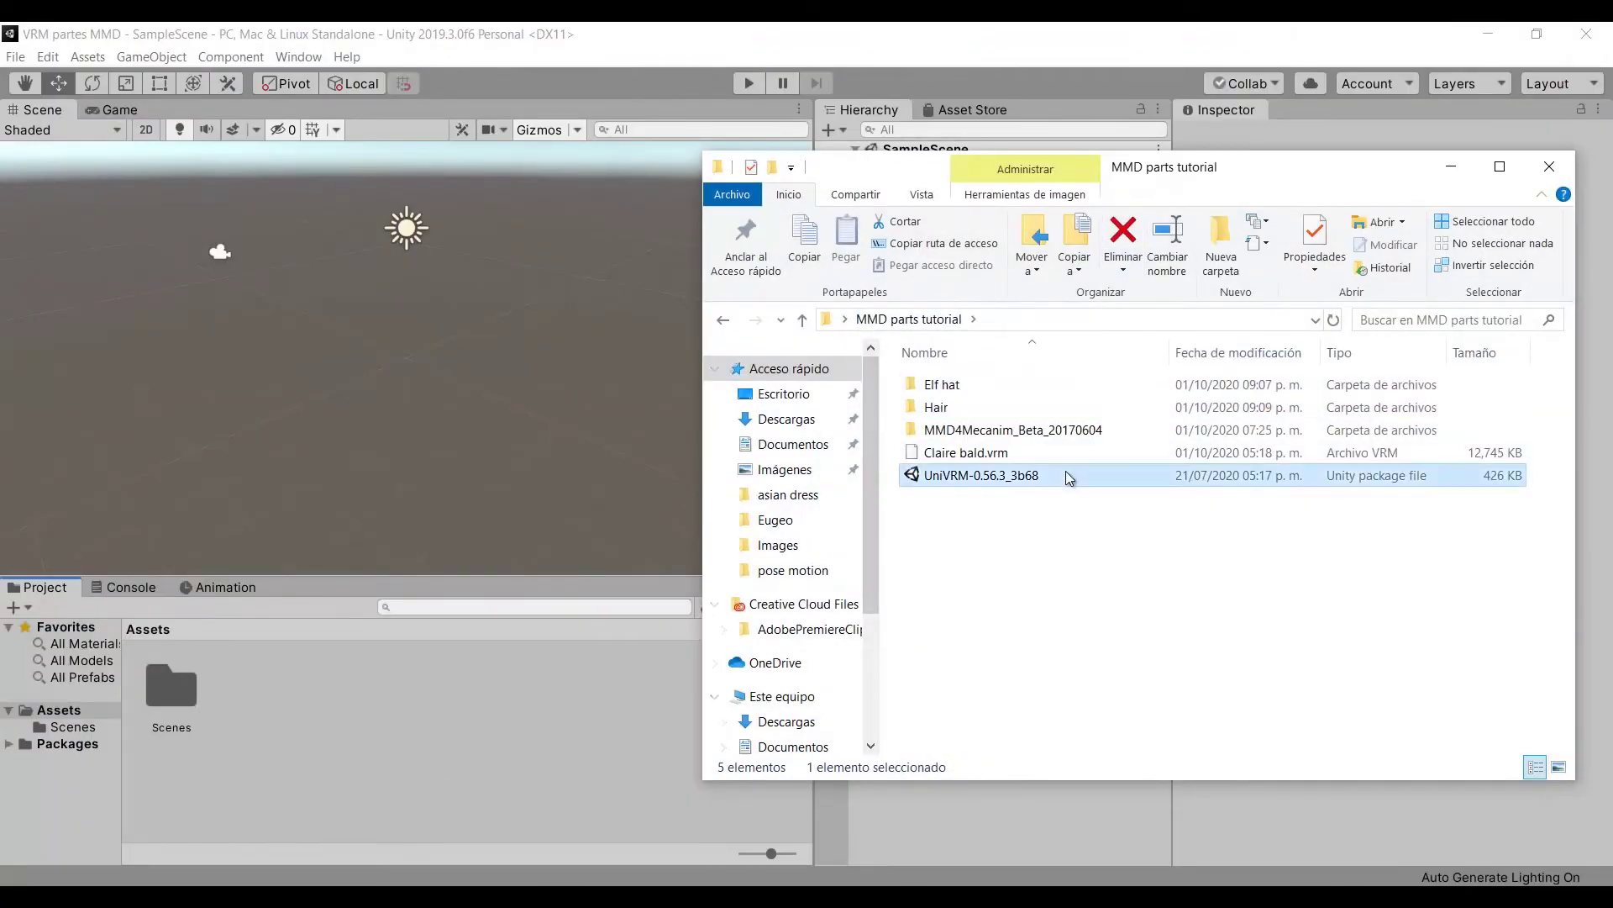
{"action": "left_click_drag", "start_coordinate": [1092, 474], "coordinate": [475, 714]}
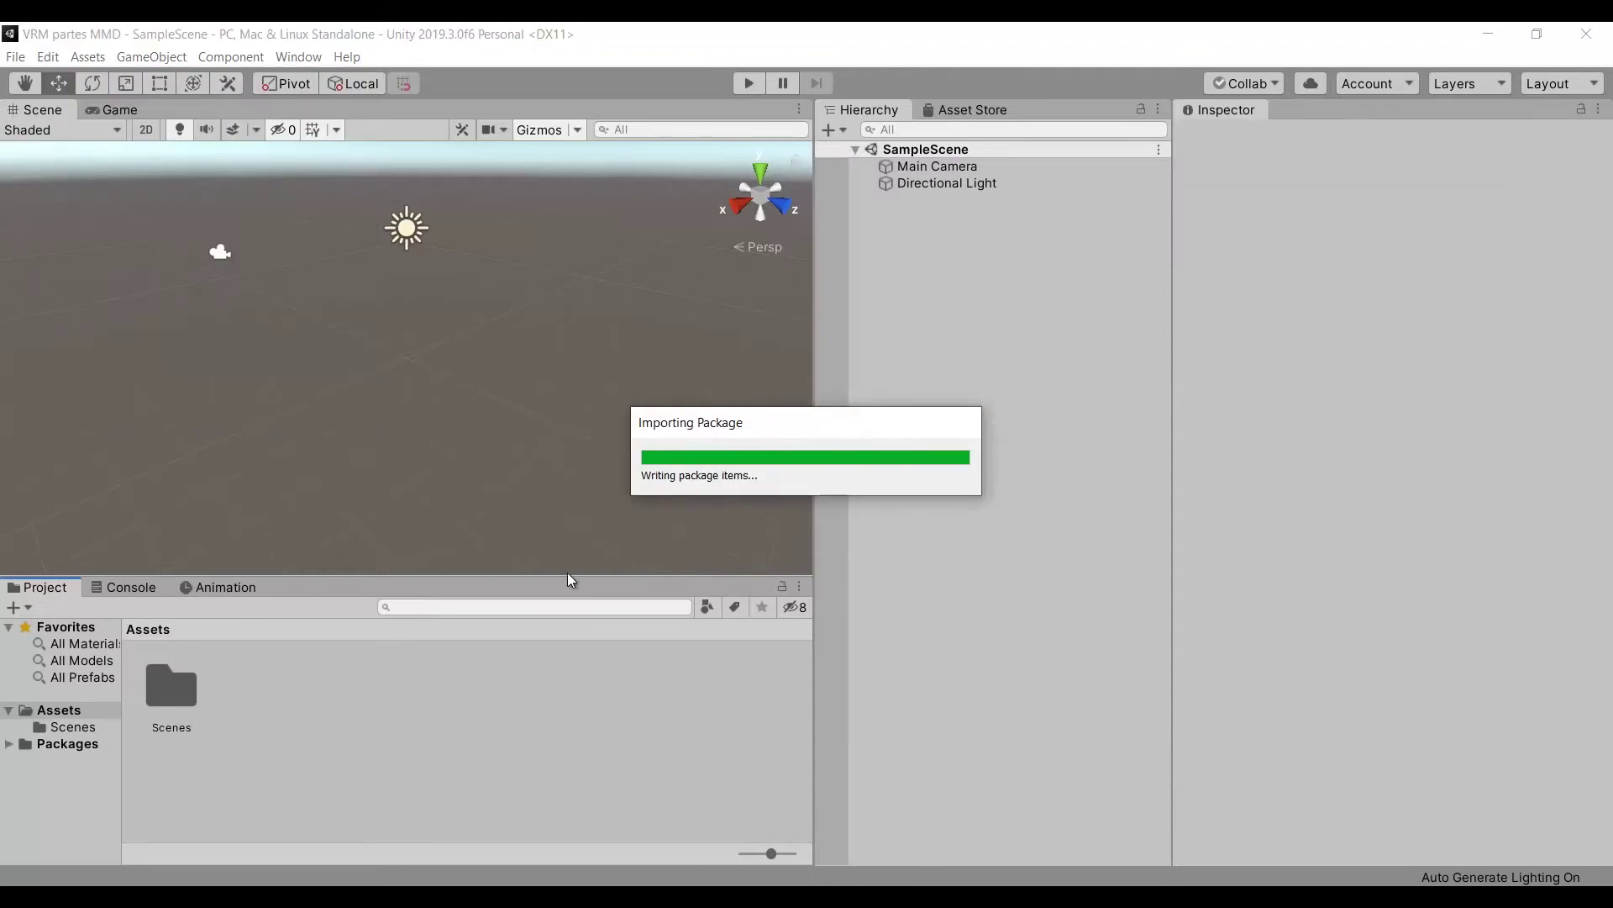
Import the MMD4Mecanim package from the MMD4Mecanim_Beta_20170604 folder and accept the API update.
{"action": "key", "text": "alt+Tab"}
{"action": "double_click", "coordinate": [1008, 430]}
{"action": "left_click", "coordinate": [1065, 521]}
{"action": "left_click_drag", "start_coordinate": [637, 715], "coordinate": [636, 708]}
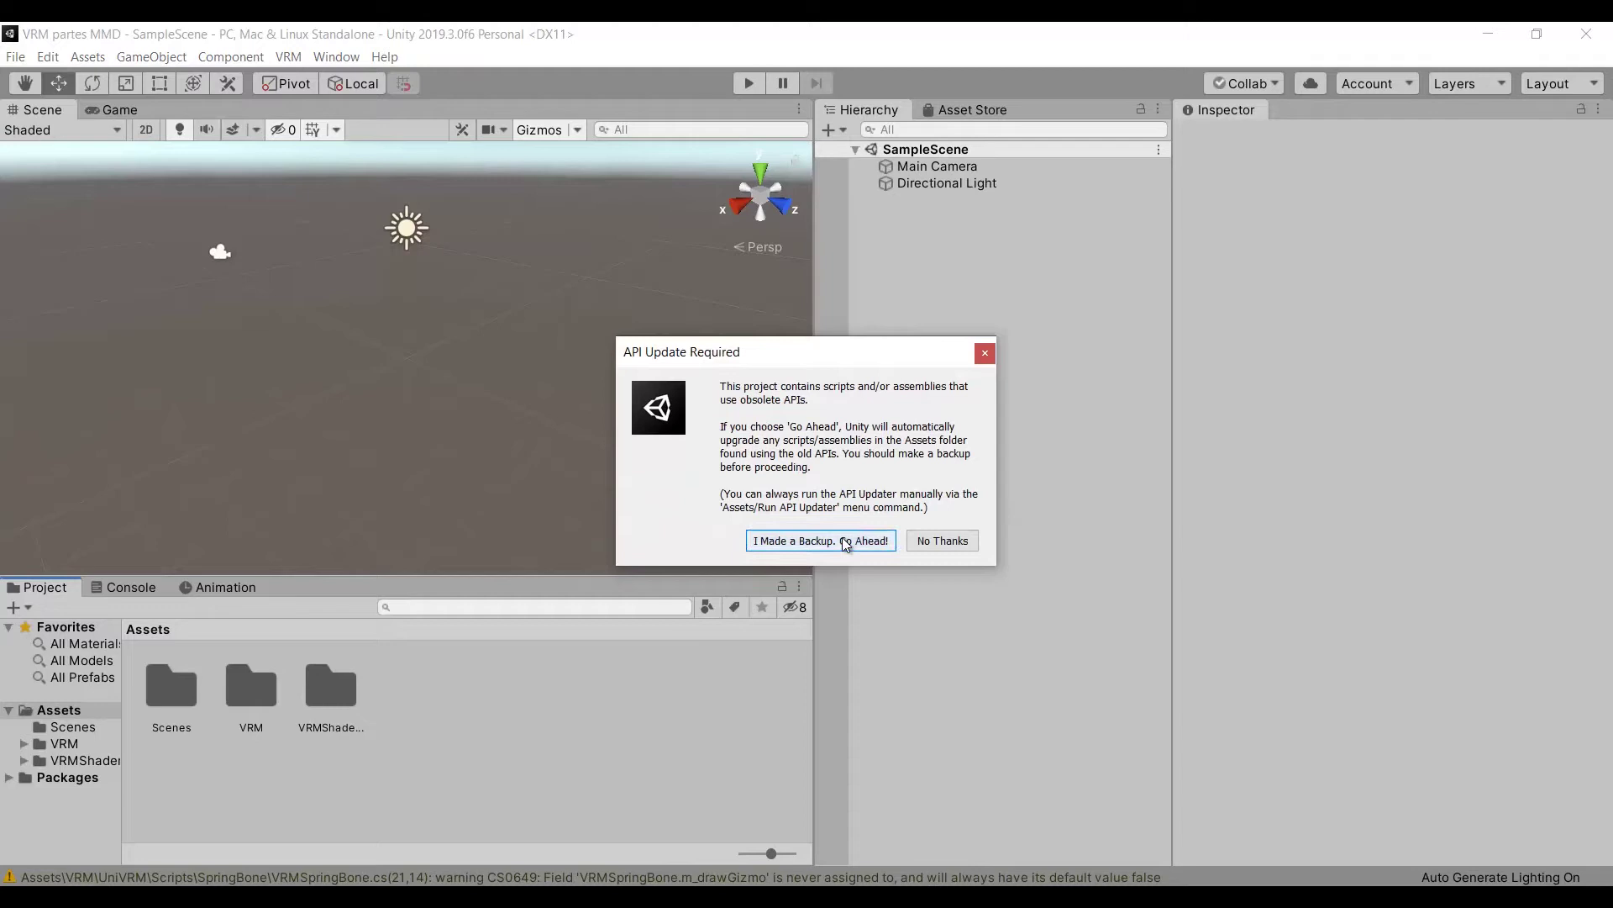
{"action": "left_click", "coordinate": [846, 542]}
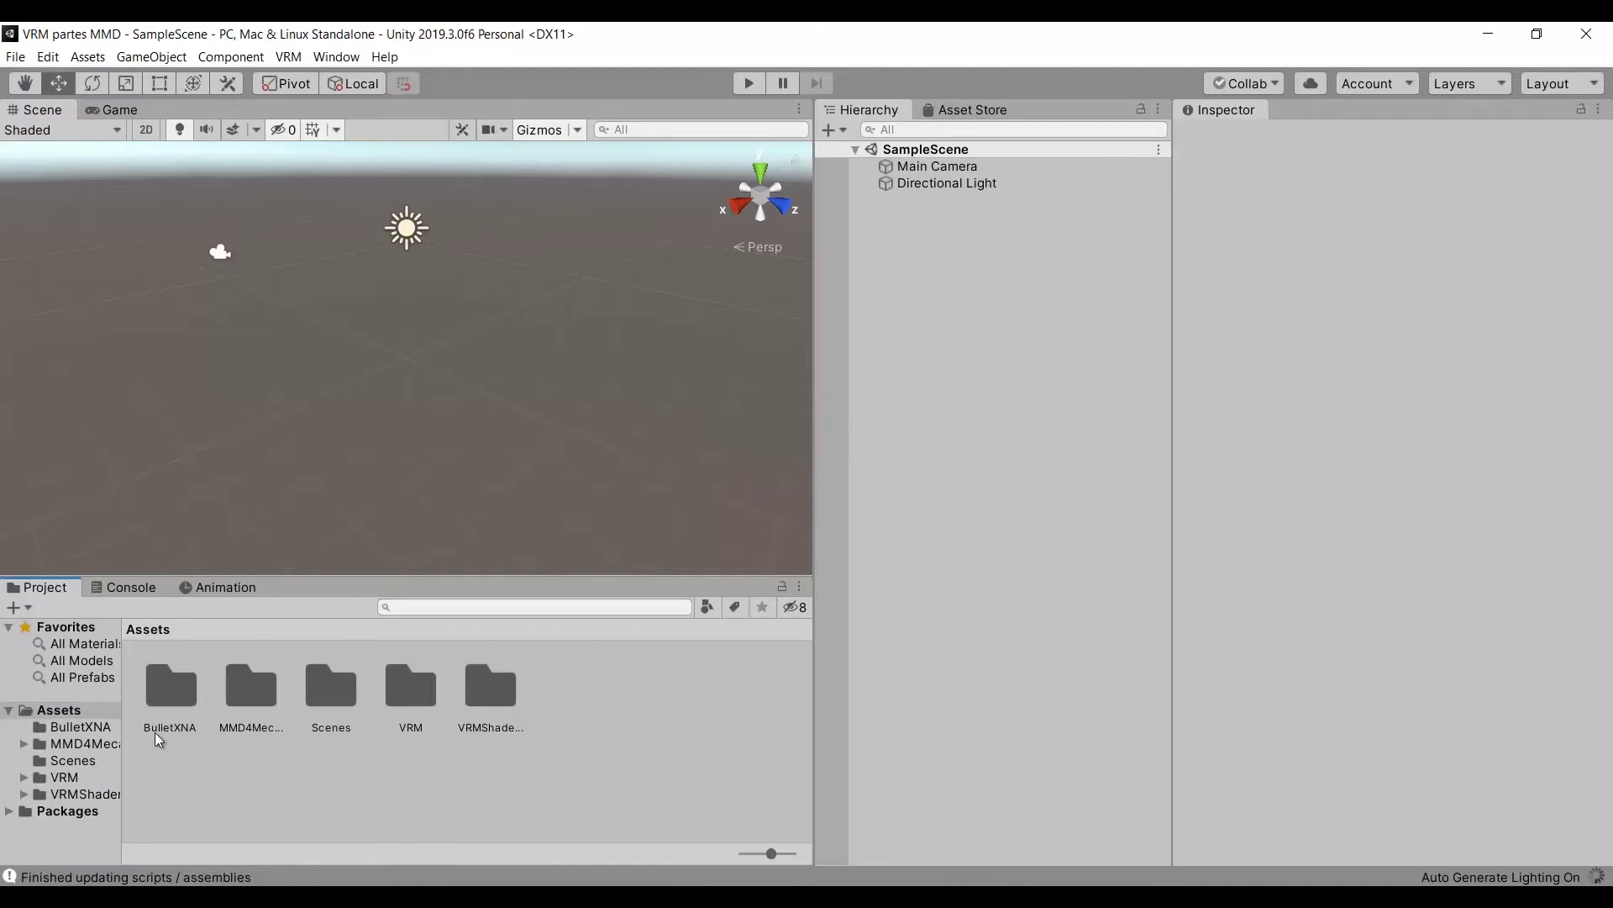
Create a folder named Claire in Assets and open it.
{"action": "right_click", "coordinate": [587, 701]}
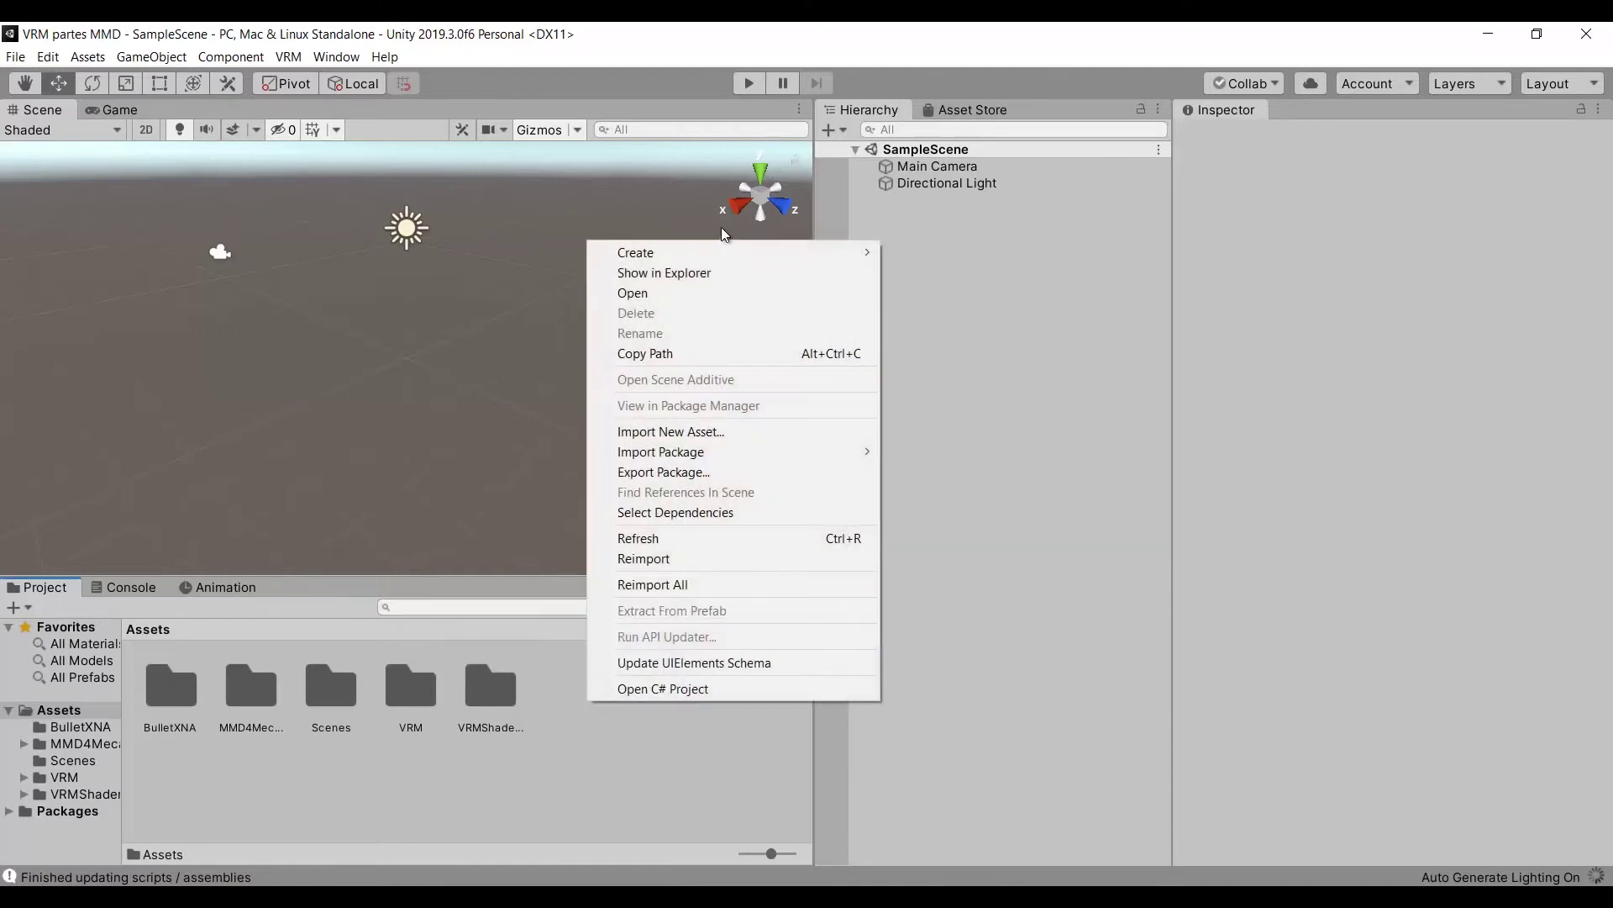
{"action": "mouse_move", "coordinate": [710, 250]}
{"action": "left_click", "coordinate": [941, 229]}
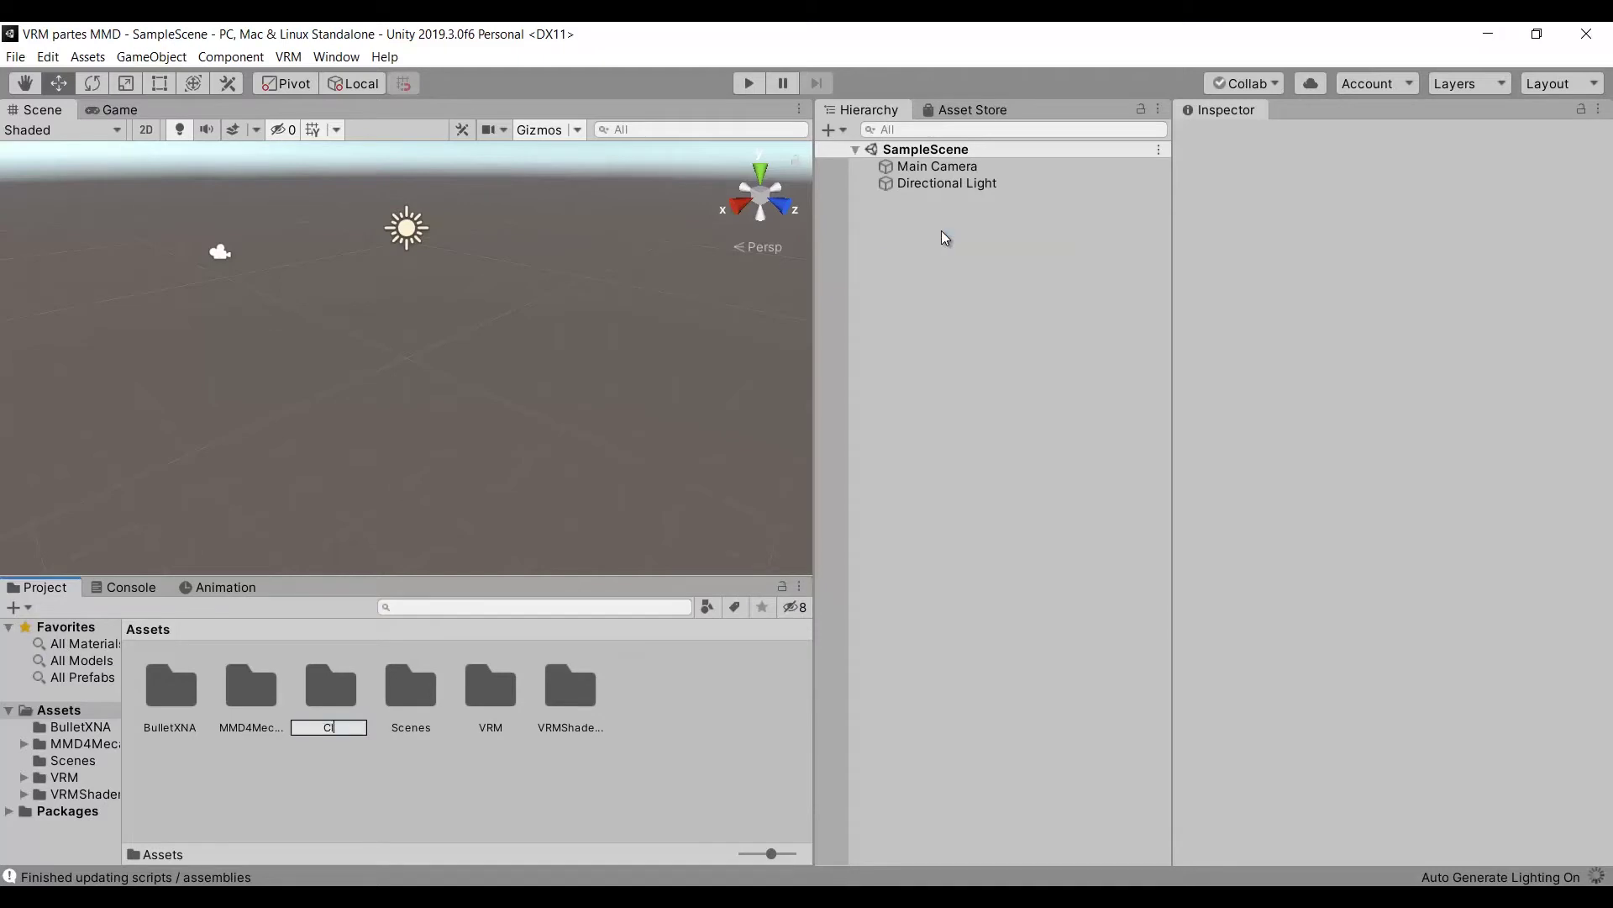
{"action": "key", "text": "Return"}
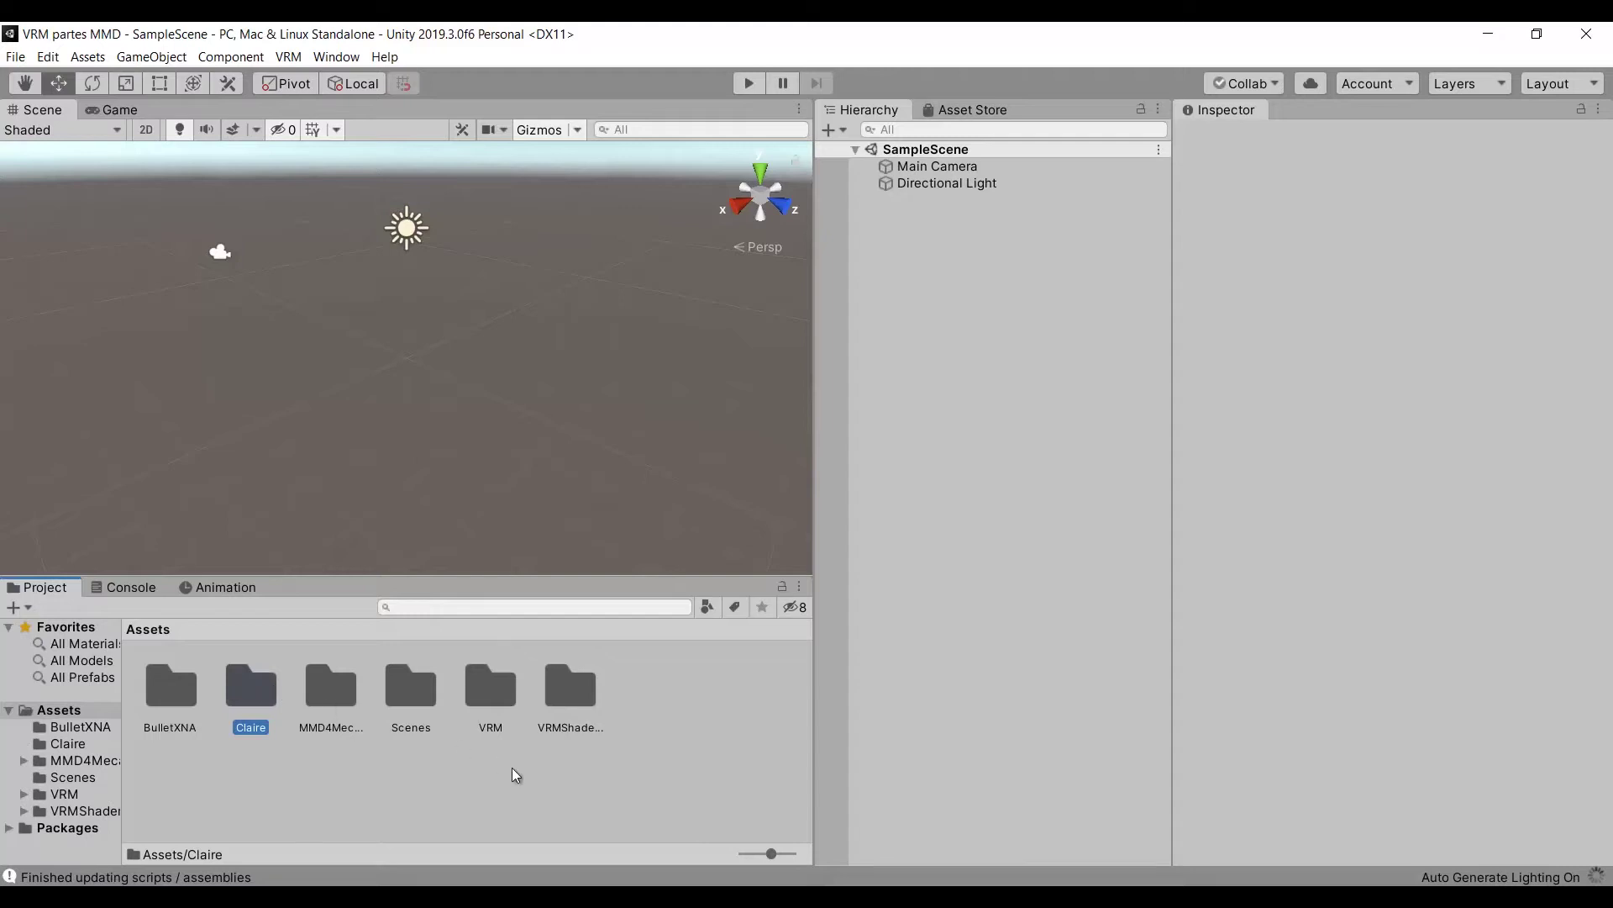
{"action": "double_click", "coordinate": [264, 695]}
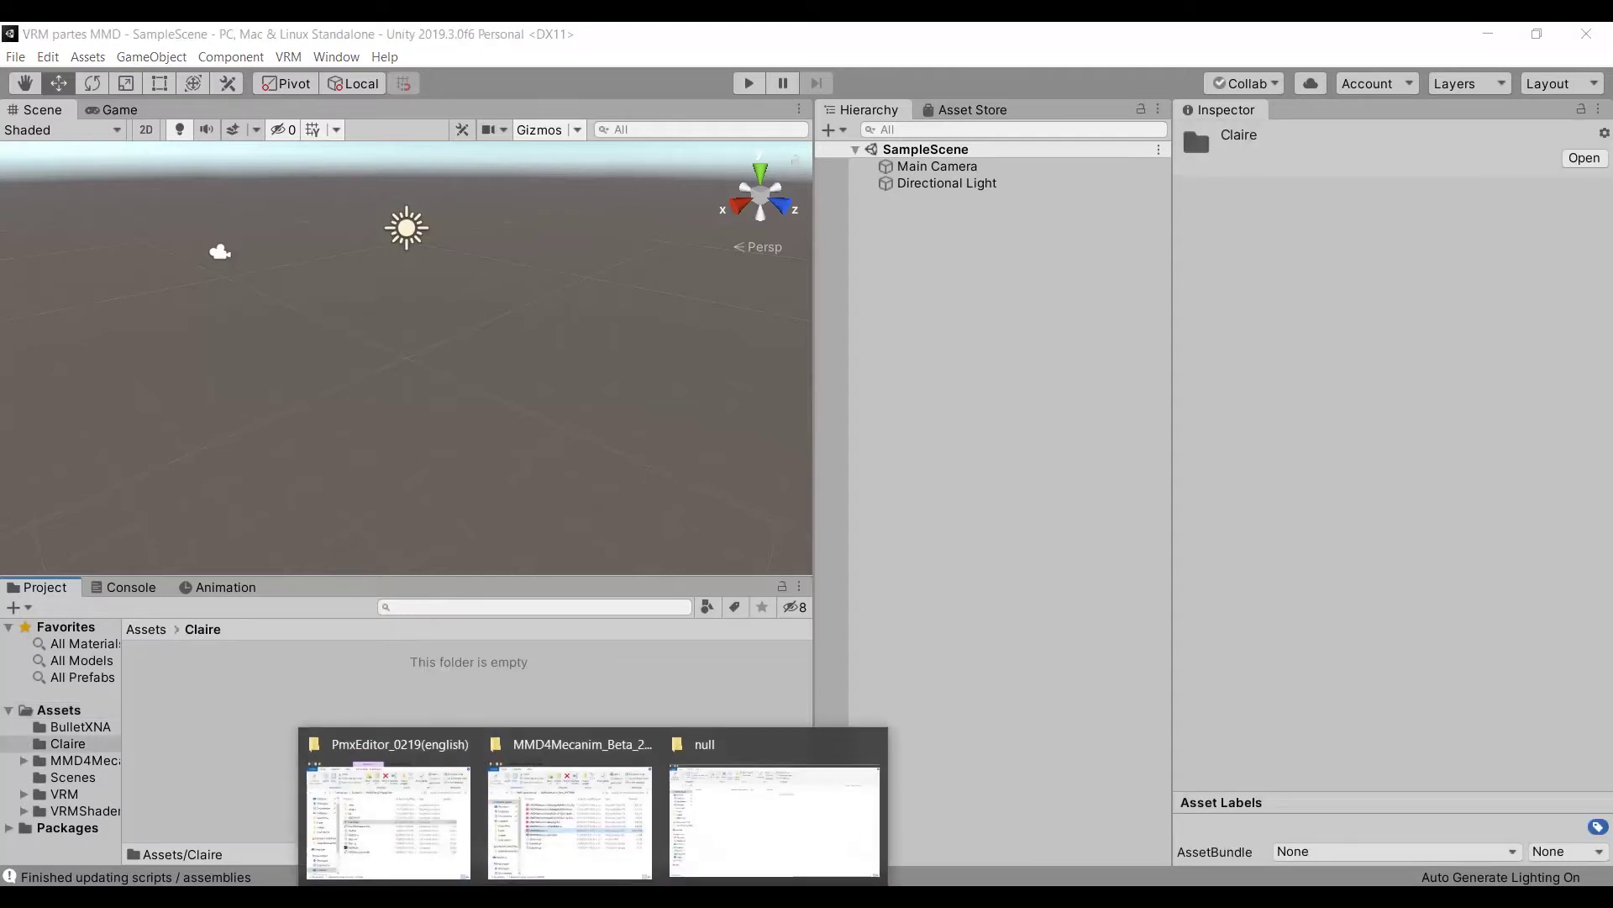
Import Claire bald.vrm from the MMD parts tutorial folder into the Claire asset folder.
{"action": "left_click", "coordinate": [563, 823]}
{"action": "left_click", "coordinate": [927, 320]}
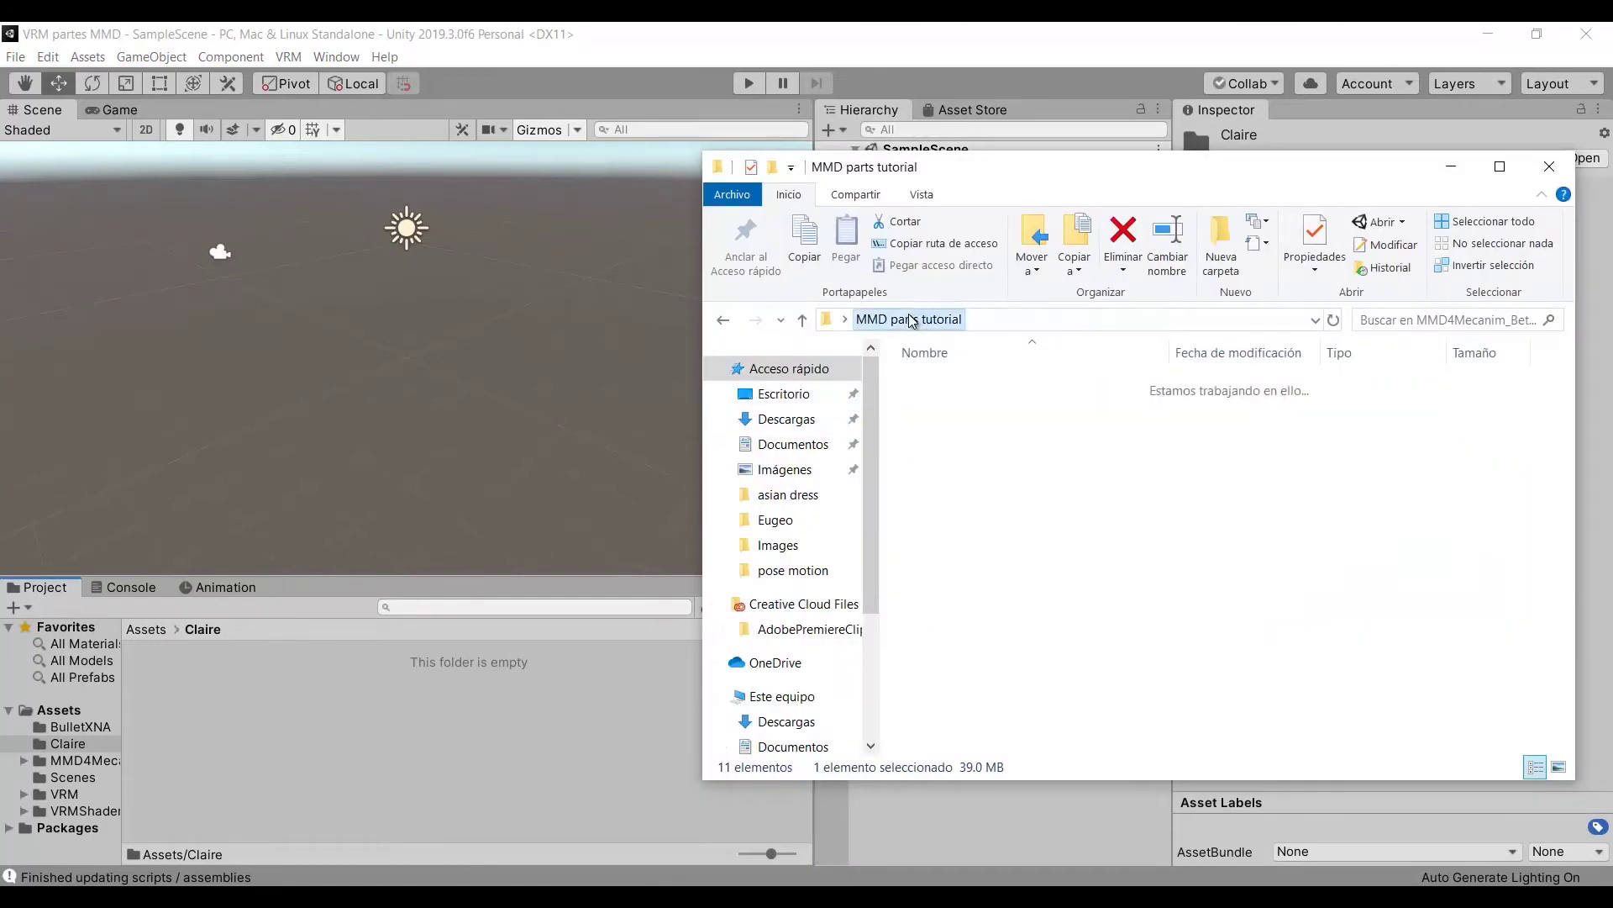
{"action": "left_click", "coordinate": [1017, 473]}
{"action": "left_click", "coordinate": [1019, 458]}
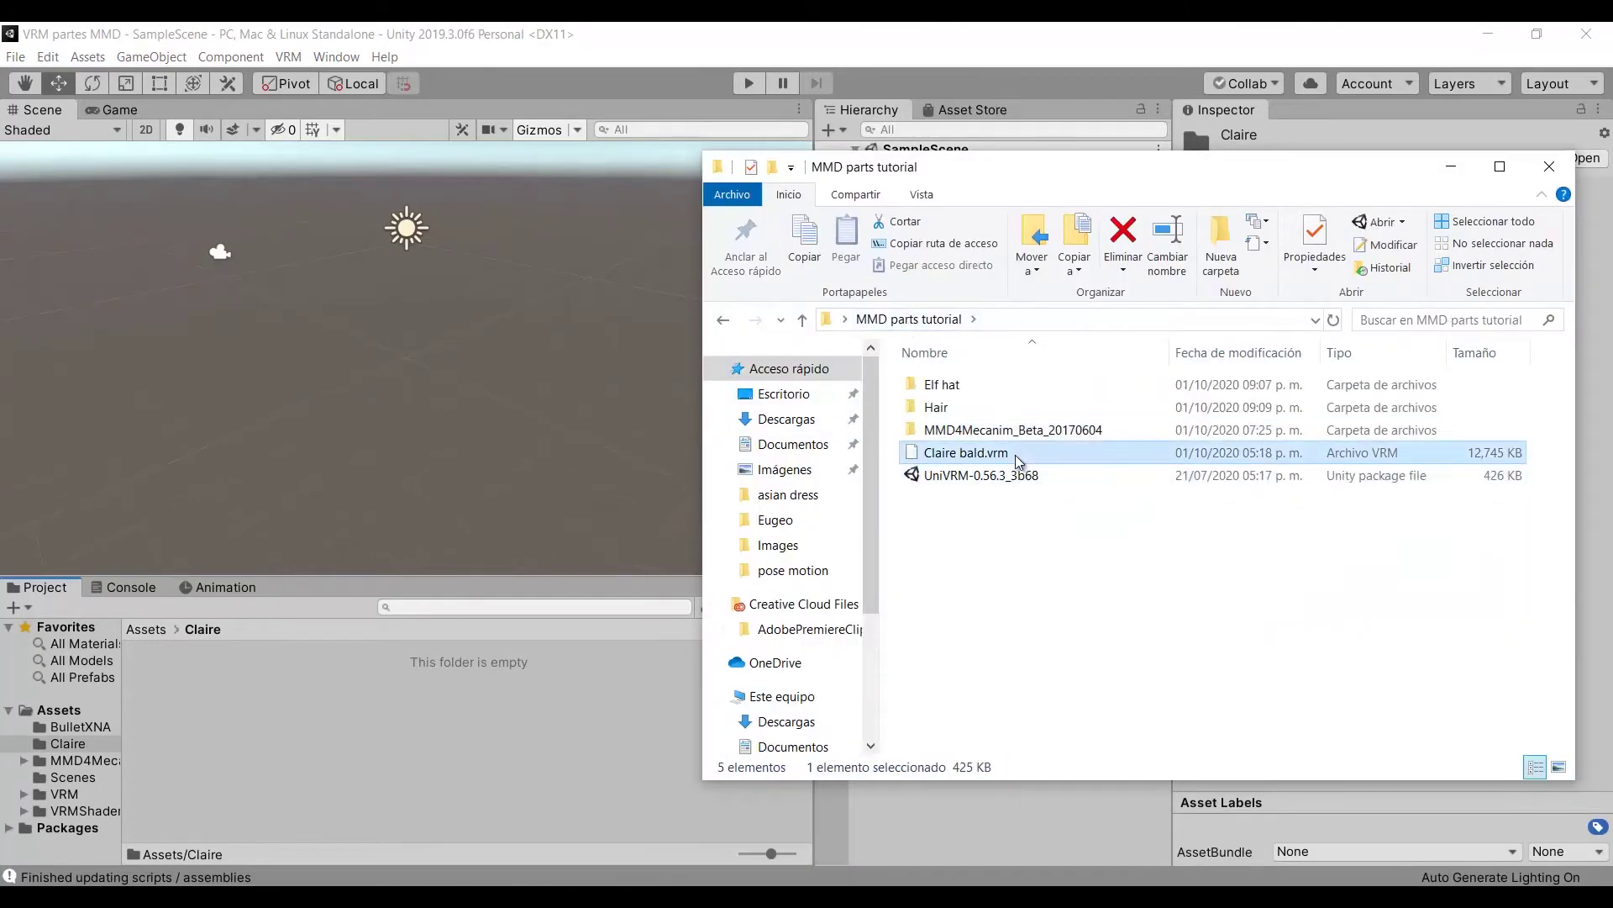
{"action": "left_click_drag", "start_coordinate": [960, 456], "coordinate": [437, 720]}
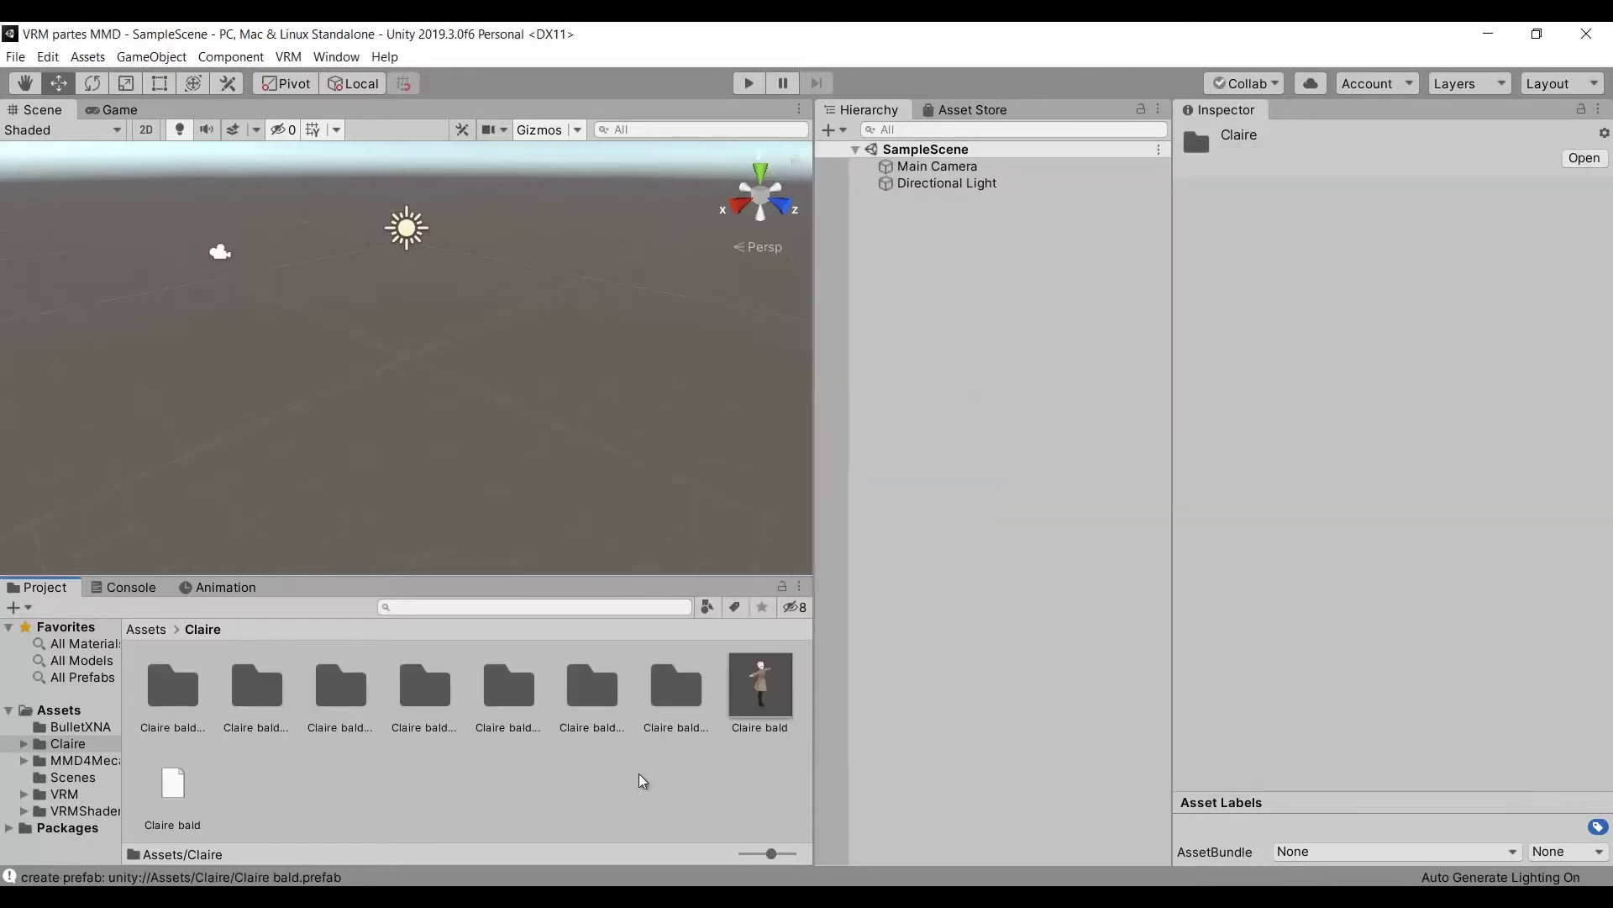
Add the Claire bald prefab to SampleScene and frame the avatar's upper body from the front.
{"action": "left_click", "coordinate": [782, 706]}
{"action": "left_click_drag", "start_coordinate": [838, 635], "coordinate": [972, 480]}
{"action": "scroll", "coordinate": [538, 403], "scroll_direction": "up", "scroll_amount": 5}
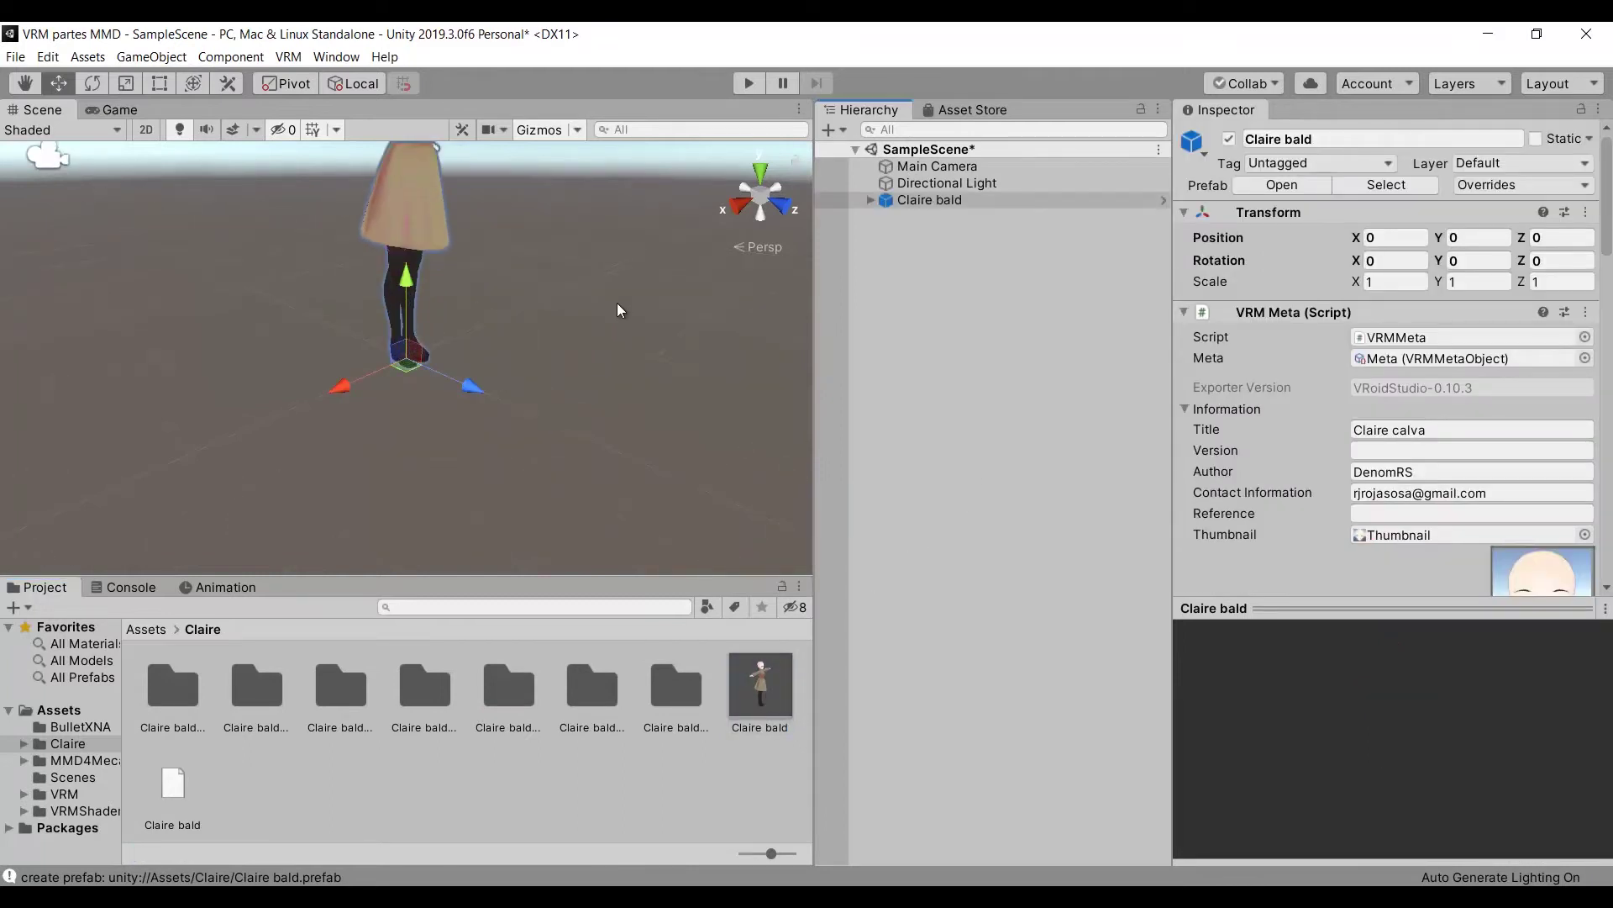
{"action": "middle_click_drag", "start_coordinate": [622, 295], "coordinate": [515, 534]}
{"action": "scroll", "coordinate": [519, 476], "scroll_direction": "up", "scroll_amount": 4}
{"action": "left_click_drag", "start_coordinate": [519, 475], "coordinate": [412, 257], "text": "alt"}
{"action": "left_click", "coordinate": [504, 320]}
{"action": "mouse_move", "coordinate": [504, 320]}
{"action": "middle_mouse_down"}
{"action": "mouse_move", "coordinate": [457, 317]}
{"action": "mouse_move", "coordinate": [487, 310]}
{"action": "middle_mouse_up"}
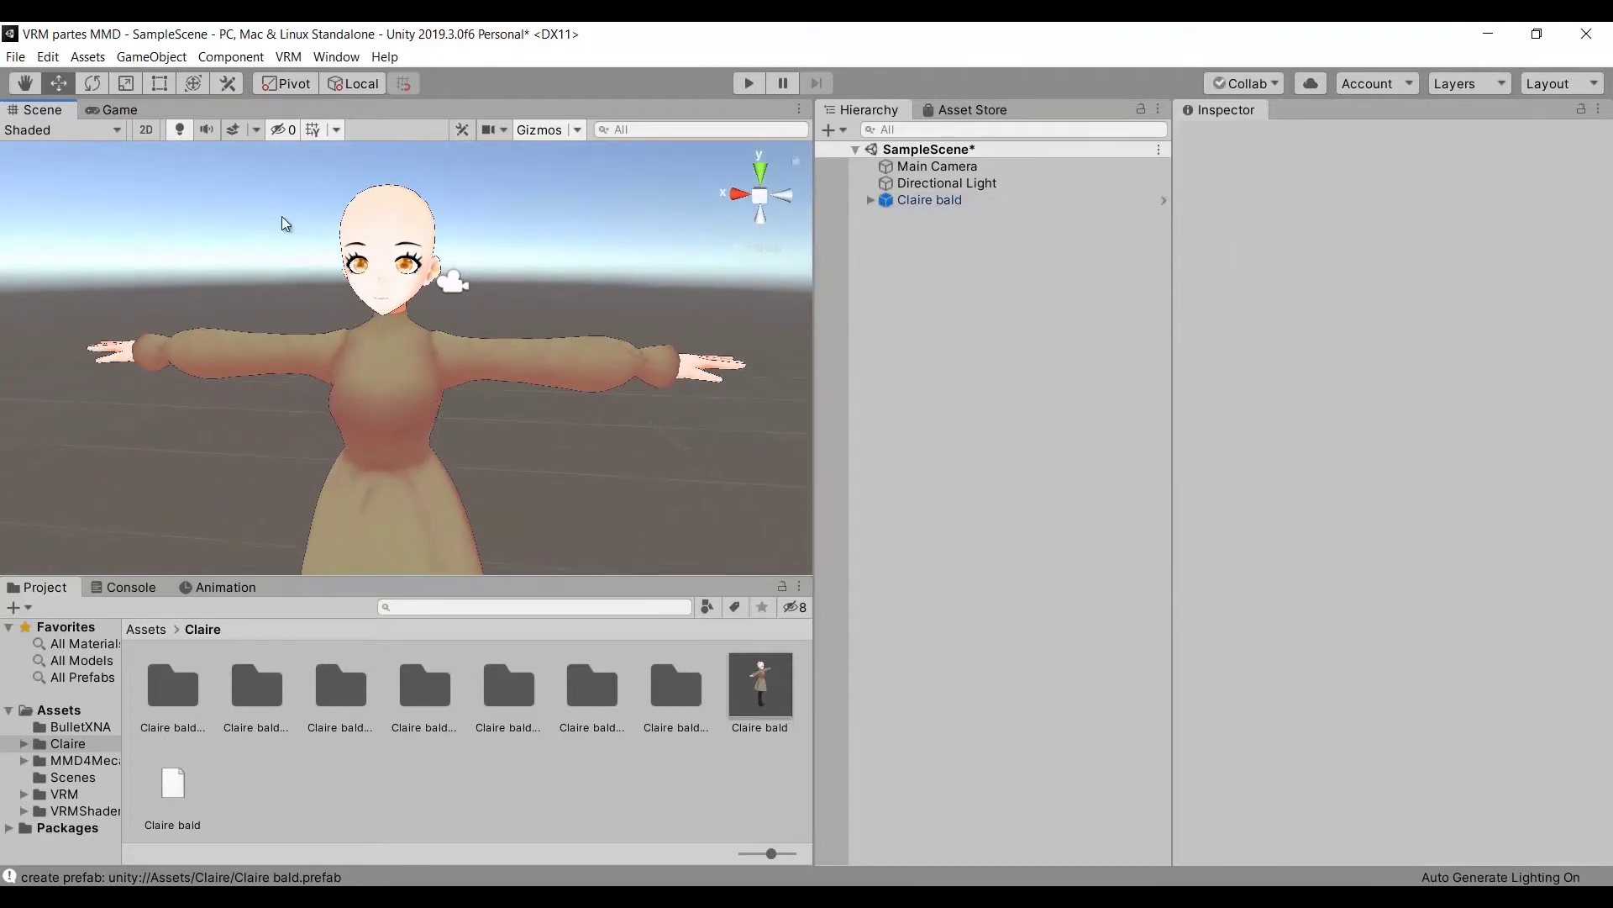
Create a folder named Objetos in the root Assets folder and open it.
{"action": "left_click", "coordinate": [161, 632]}
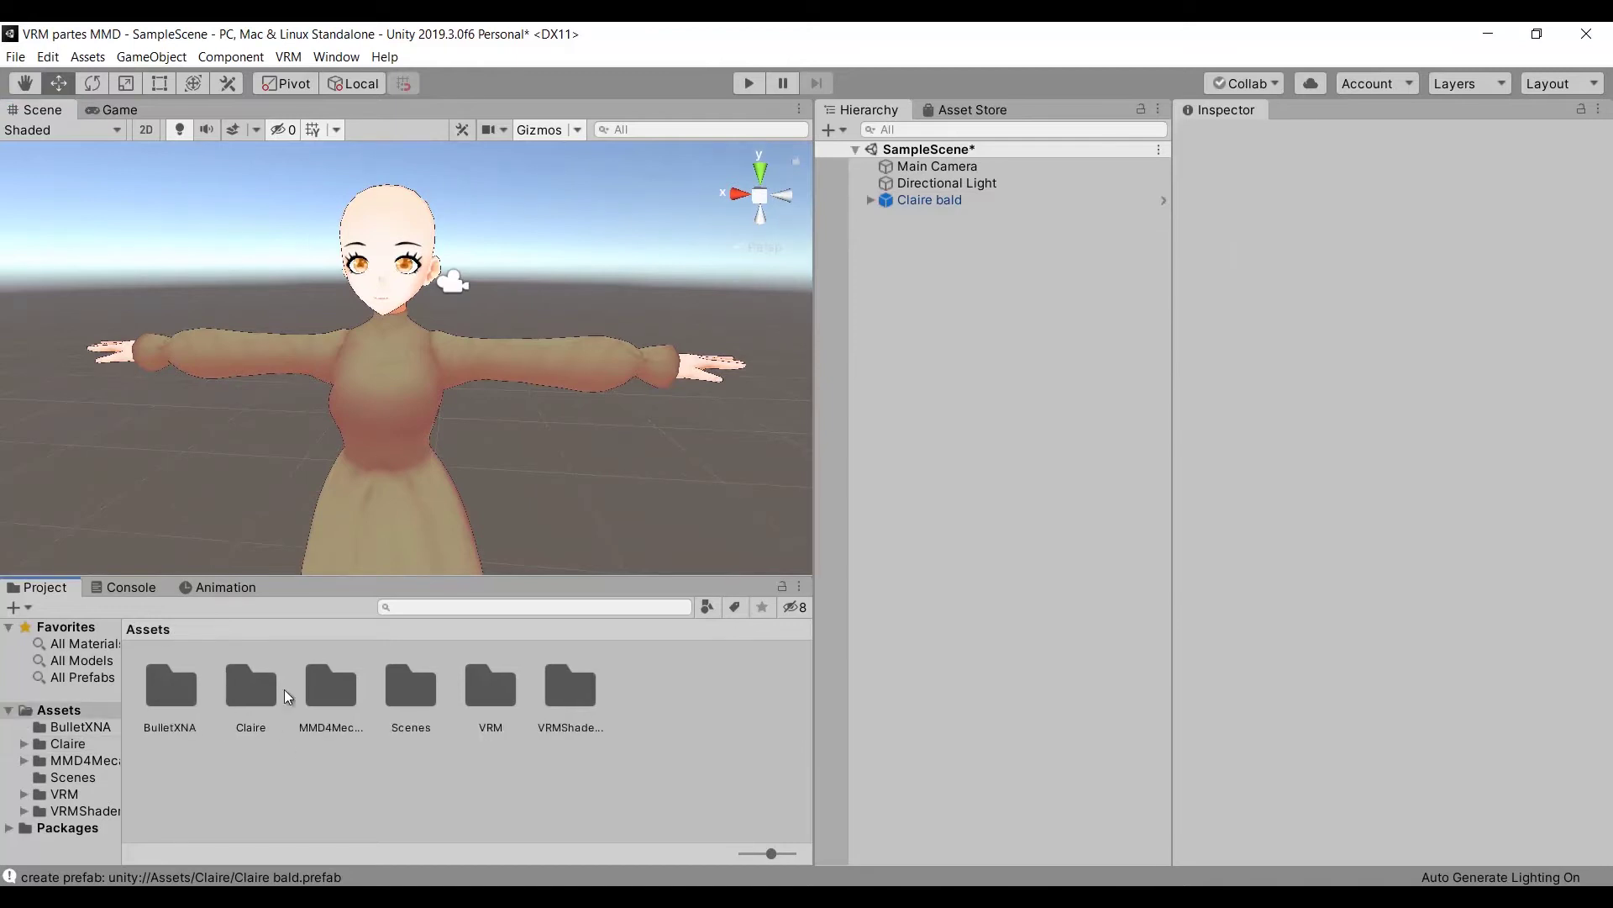
{"action": "right_click", "coordinate": [517, 780]}
{"action": "mouse_move", "coordinate": [677, 333]}
{"action": "left_click", "coordinate": [857, 226]}
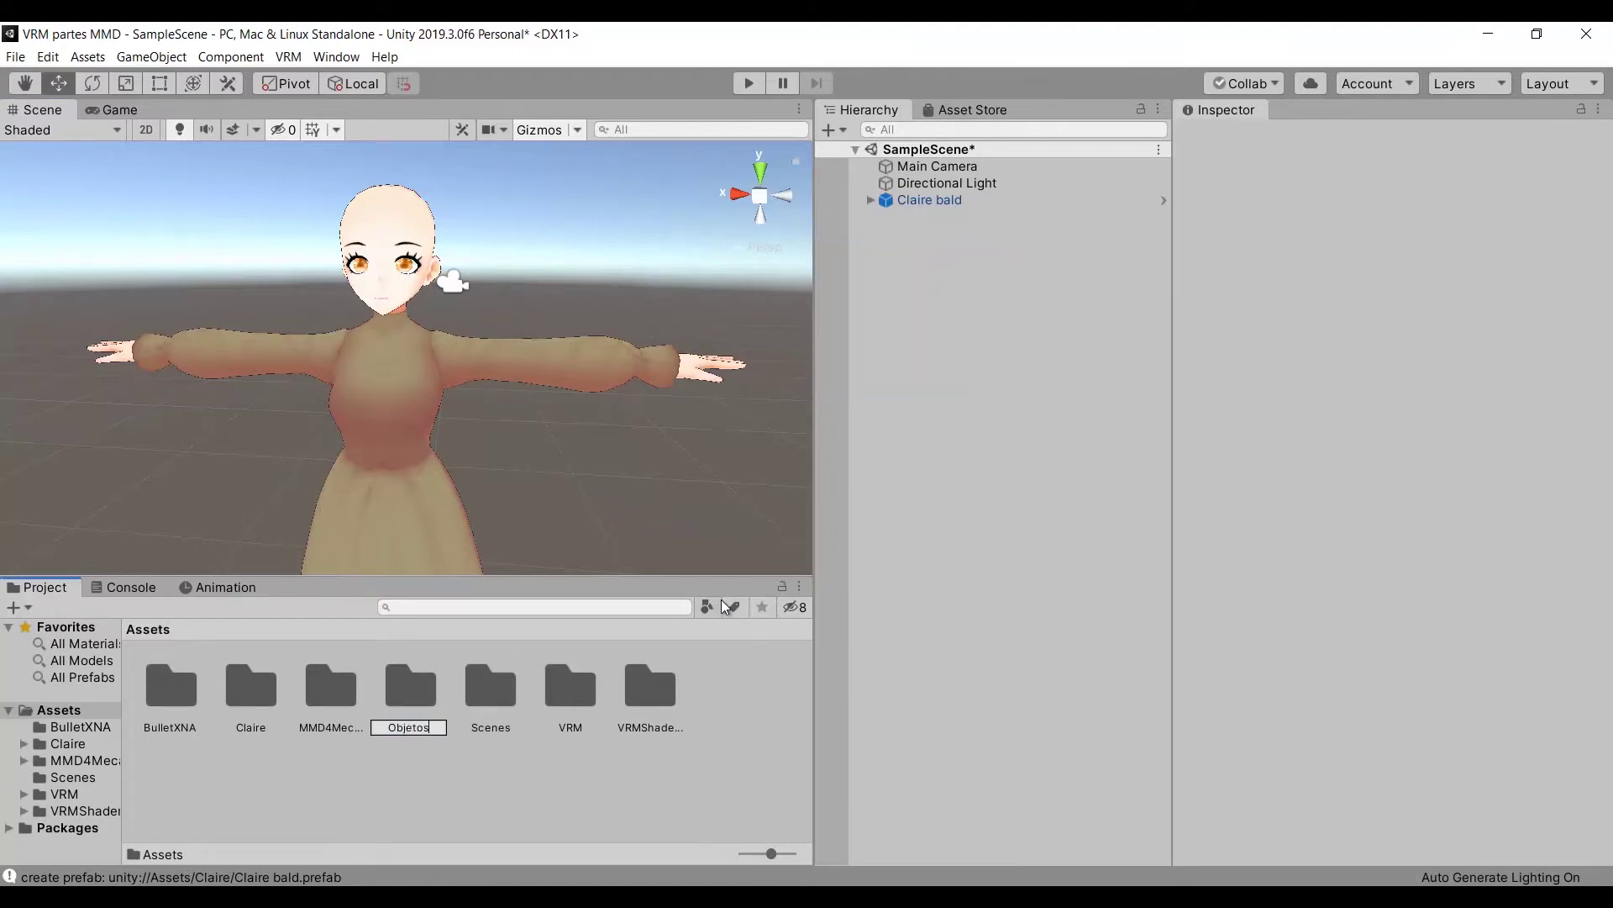
{"action": "type", "text": "Objetos"}
{"action": "key", "text": "Return"}
{"action": "double_click", "coordinate": [407, 688]}
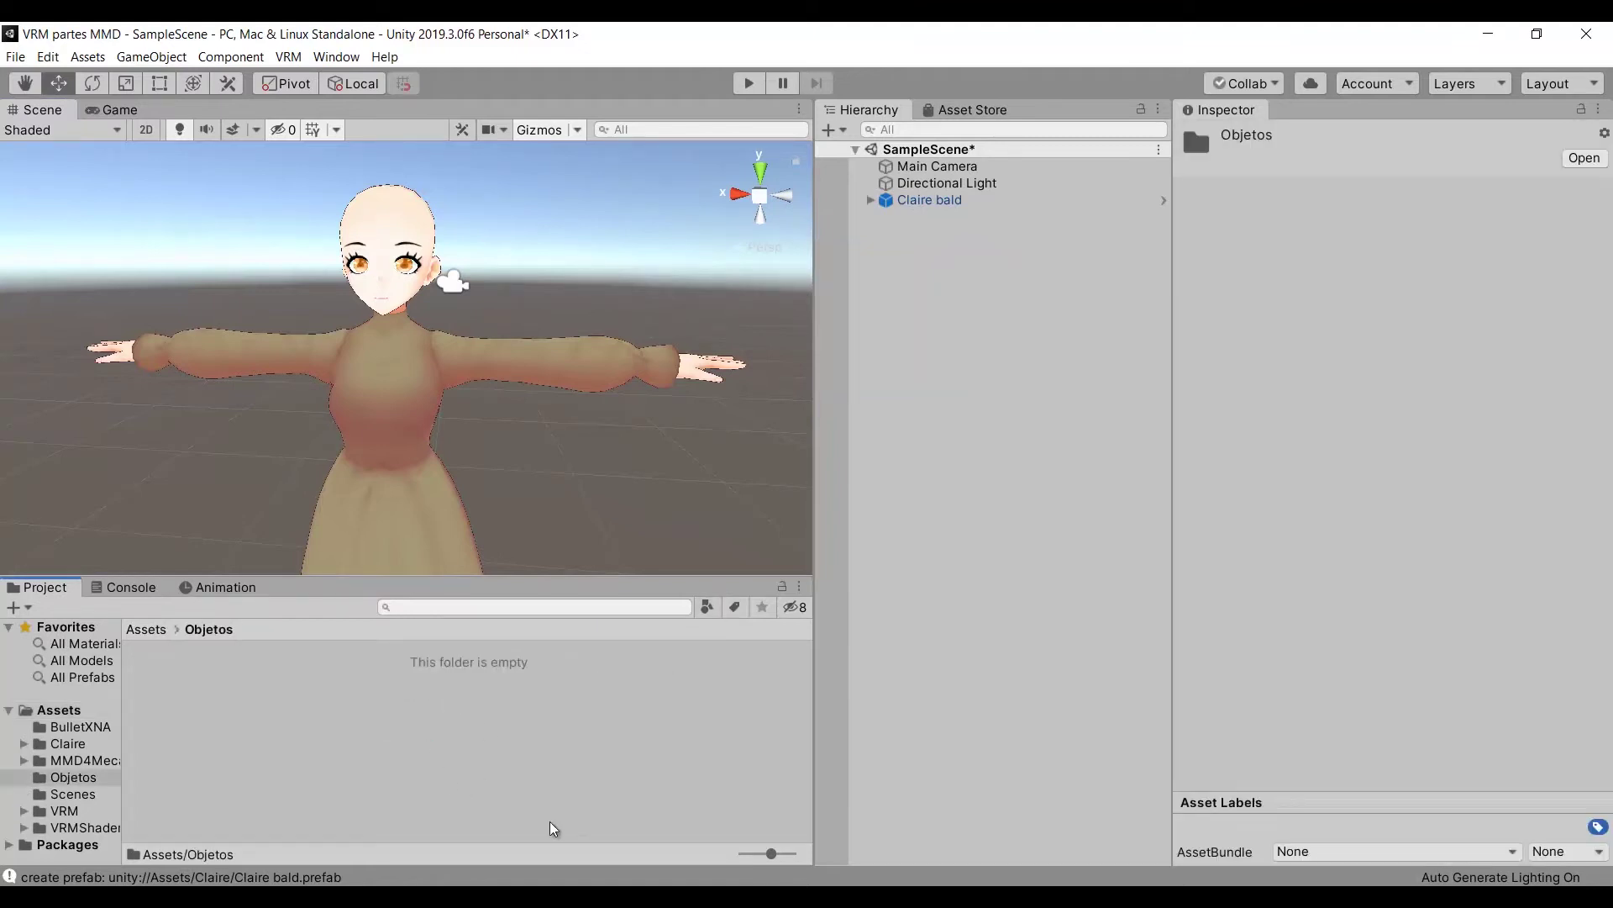
Import hat edit.pmx and the hatText texture from the Elf hat folder into the Objetos folder.
{"action": "left_click", "coordinate": [571, 840]}
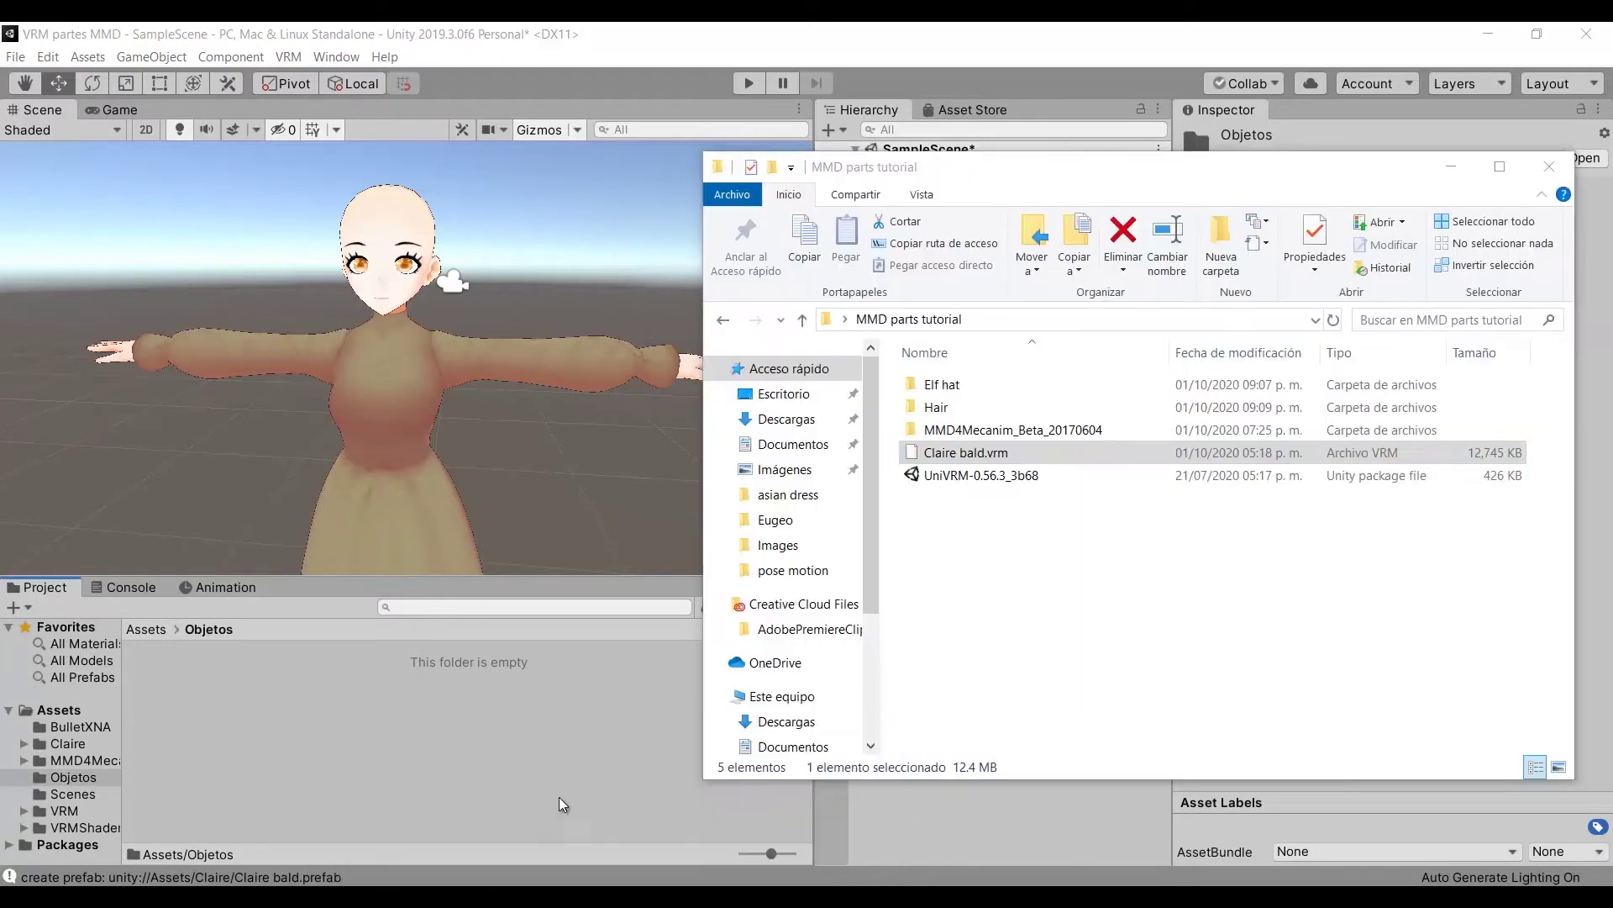
{"action": "left_click", "coordinate": [950, 391]}
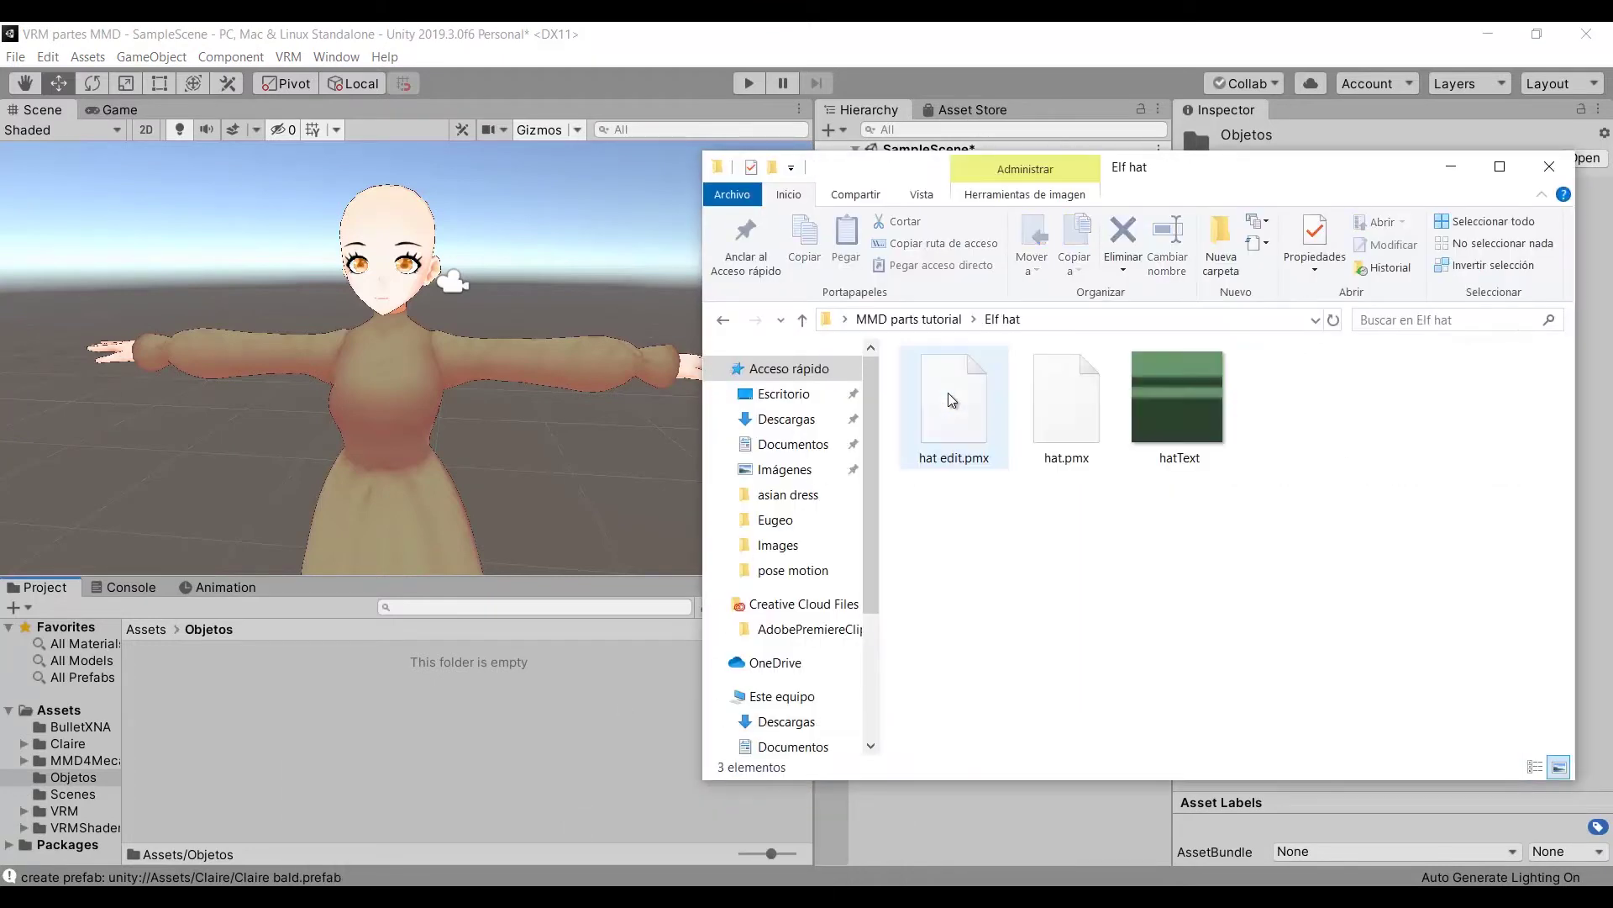
{"action": "left_click", "coordinate": [948, 391]}
{"action": "left_click", "coordinate": [1183, 400], "text": "ctrl"}
{"action": "left_click_drag", "start_coordinate": [1163, 443], "coordinate": [577, 722]}
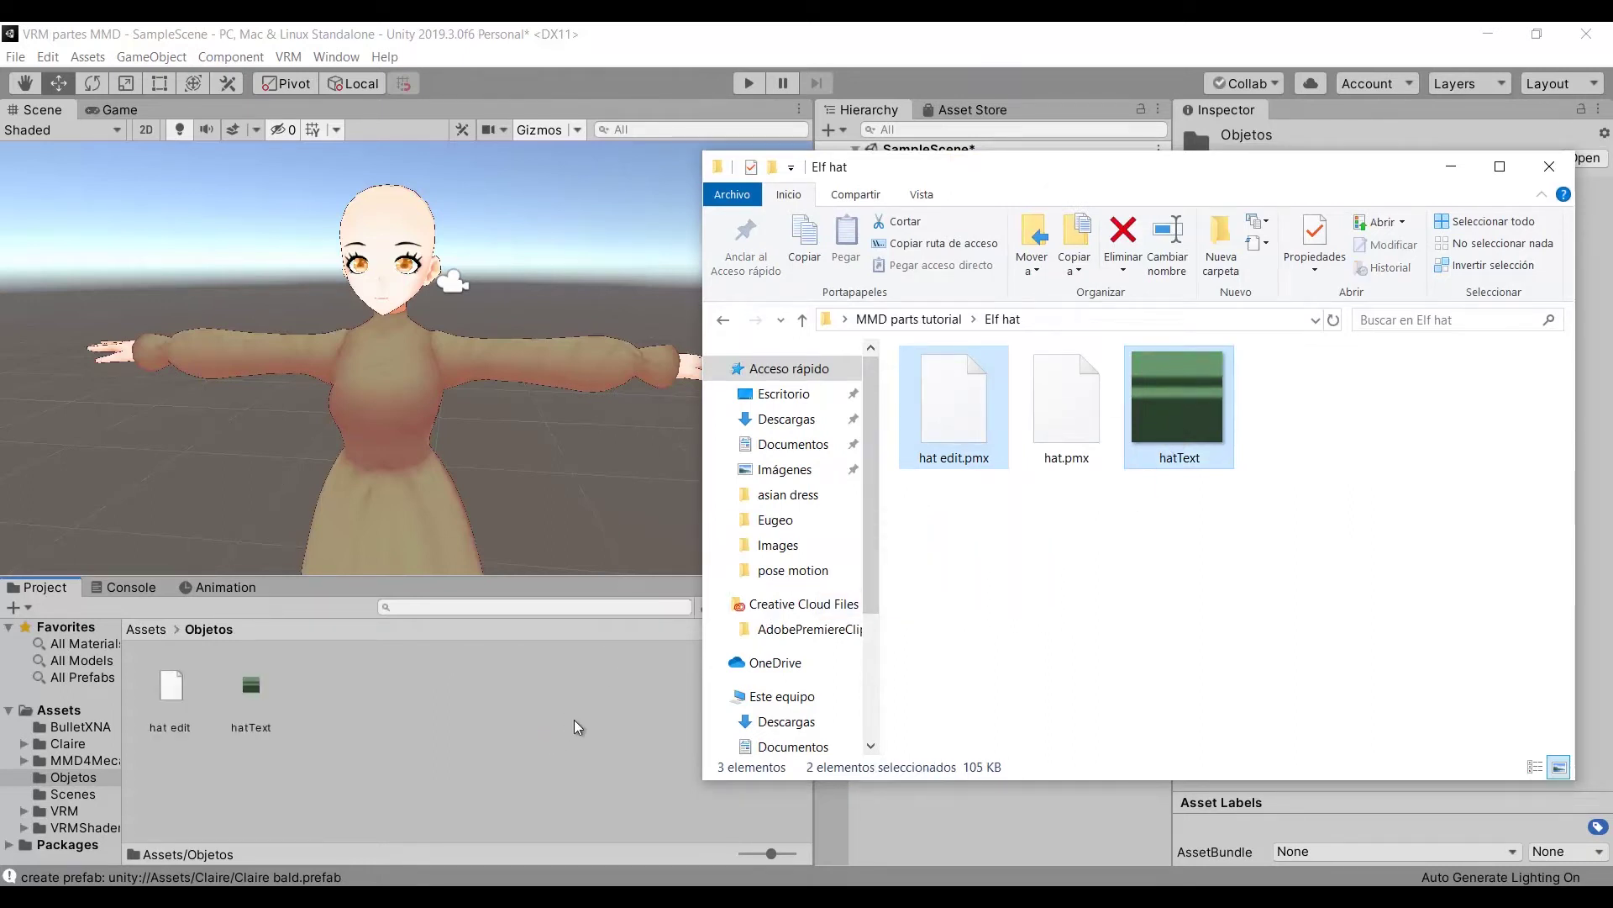
Import hair1 edit.pmx with the back, bang and scalp textures from the Hair folder into the Objetos folder.
{"action": "left_click", "coordinate": [927, 319]}
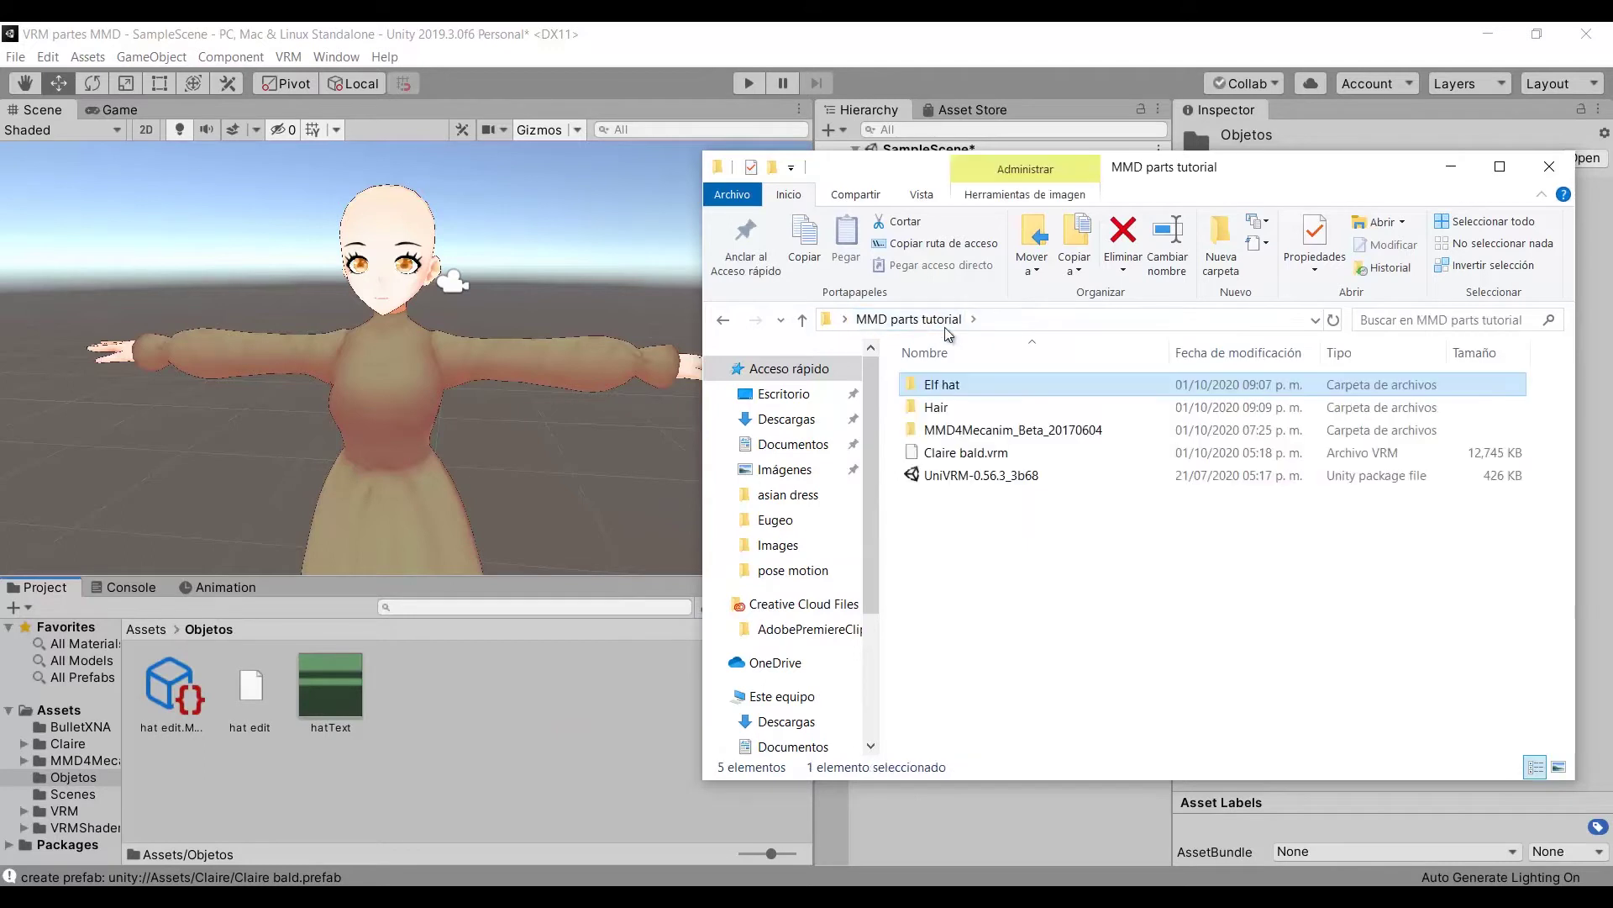
{"action": "left_click", "coordinate": [980, 412]}
{"action": "double_click", "coordinate": [980, 412]}
{"action": "left_click", "coordinate": [980, 415]}
{"action": "left_click", "coordinate": [1097, 402], "text": "ctrl"}
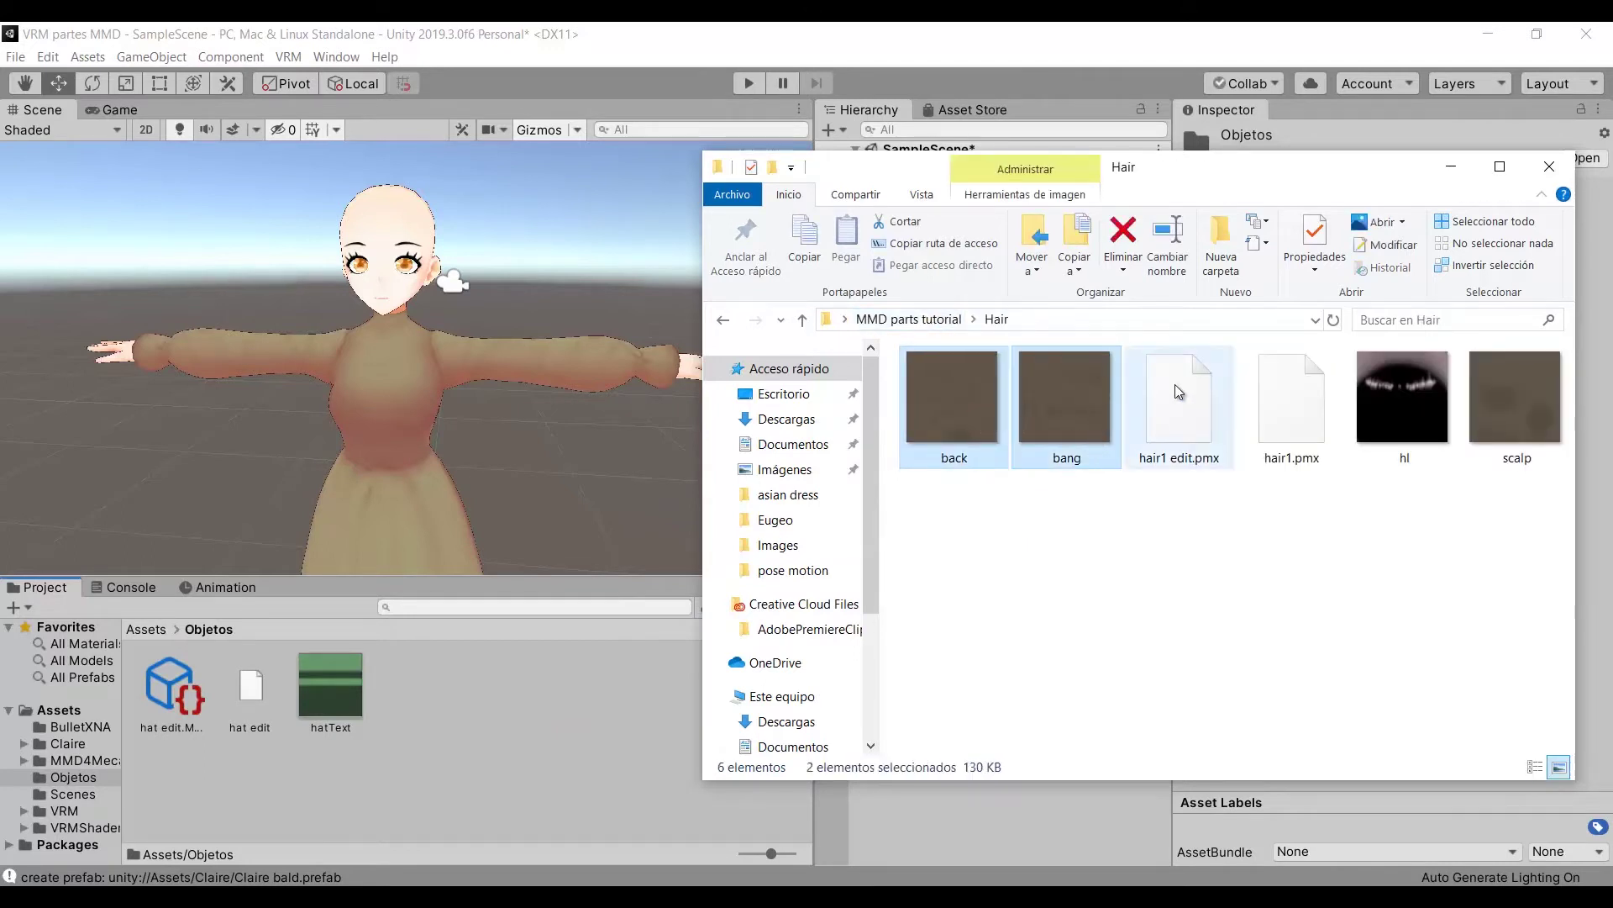
{"action": "left_click", "coordinate": [1520, 397], "text": "ctrl"}
{"action": "left_click_drag", "start_coordinate": [1202, 407], "coordinate": [631, 698]}
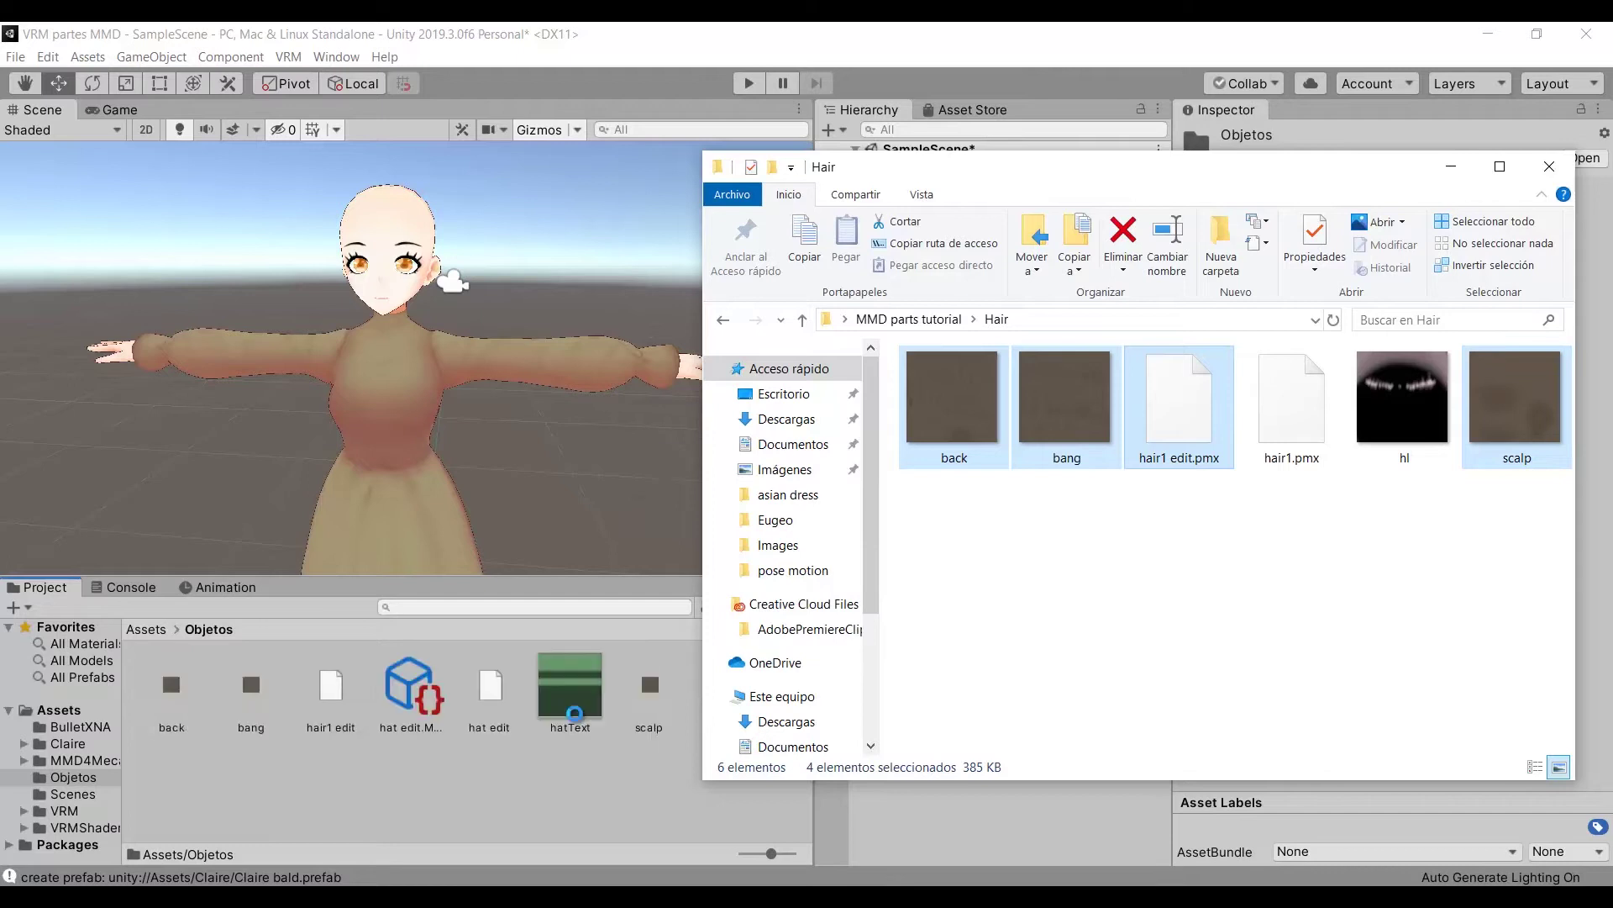
Accept all the usage terms for the hair1 edit MMD4Mecanim asset and process it into an FBX model.
{"action": "left_click", "coordinate": [366, 788]}
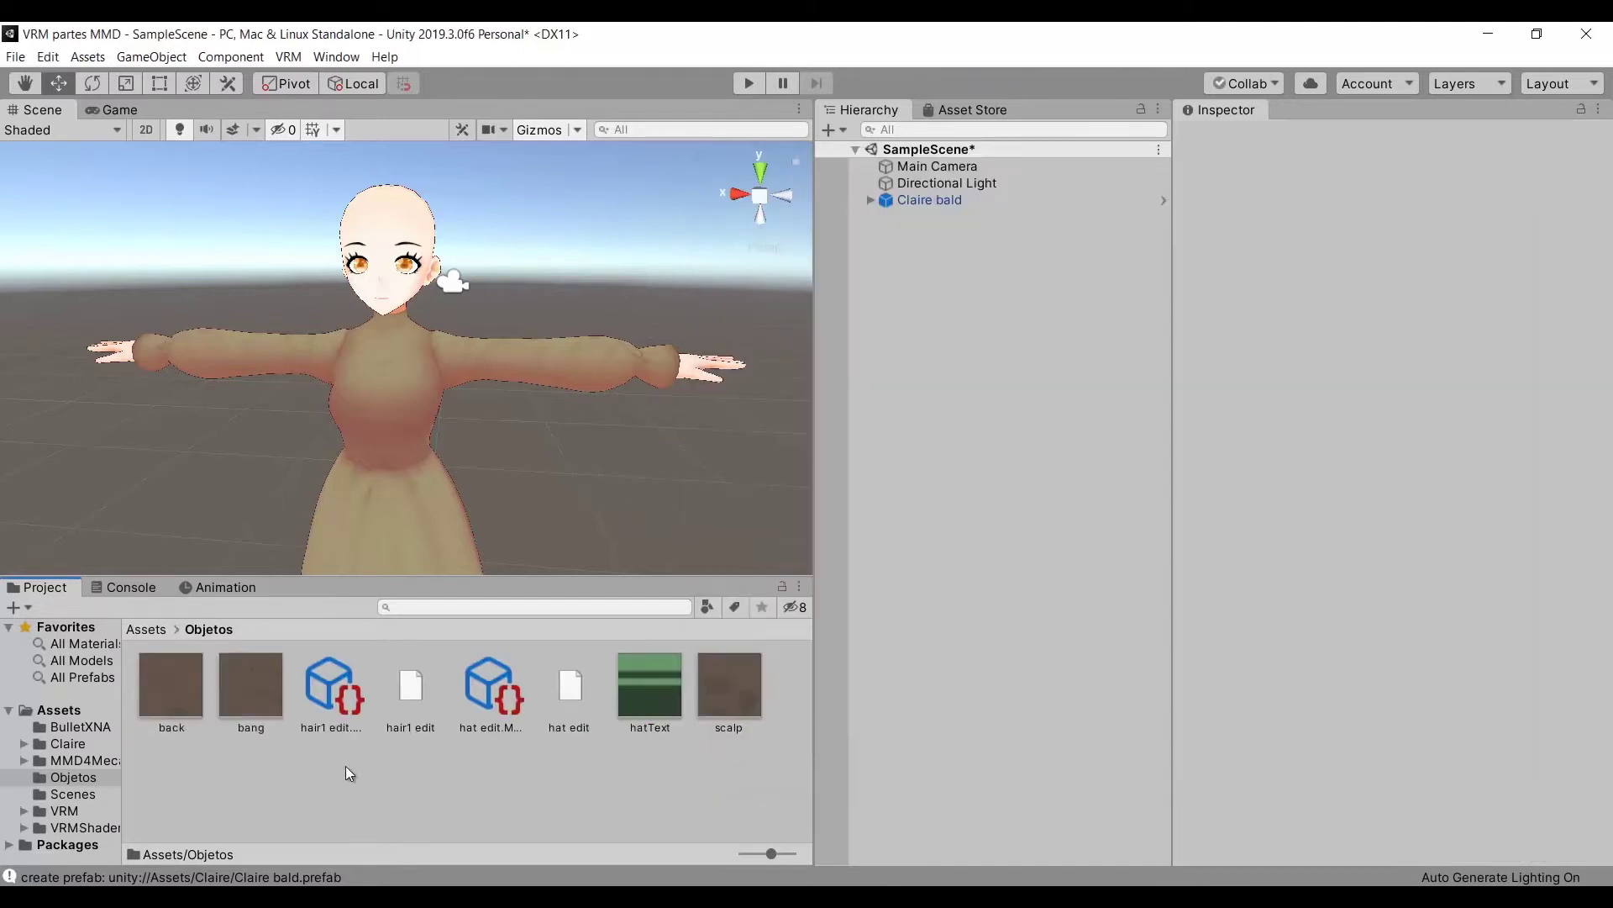
{"action": "left_click", "coordinate": [336, 678]}
{"action": "left_click", "coordinate": [1203, 336]}
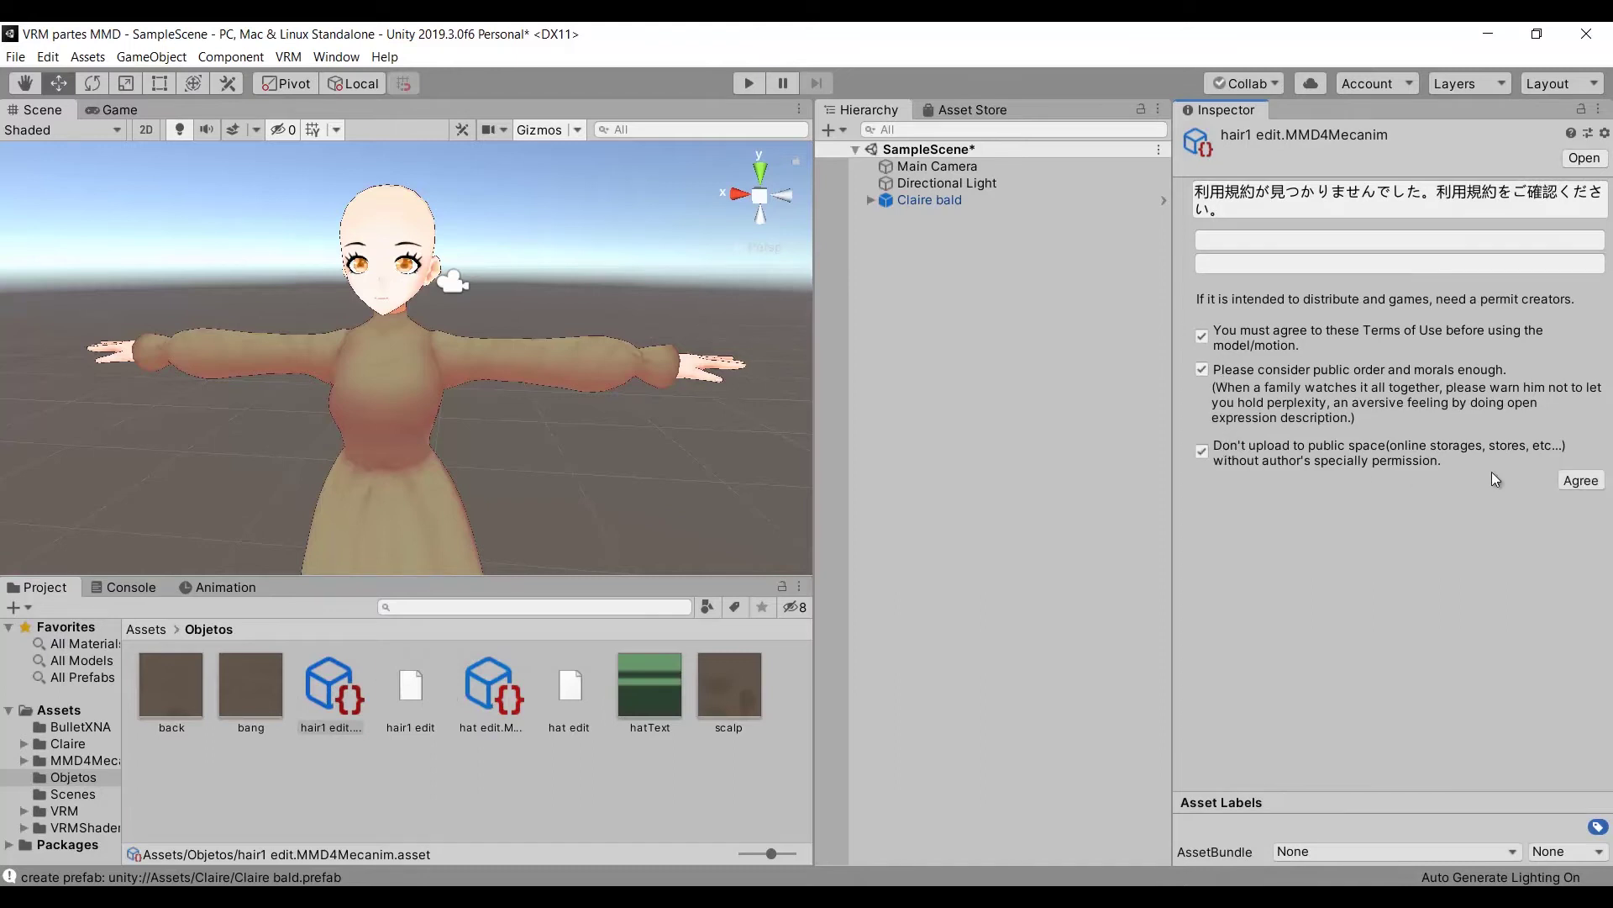
{"action": "left_click", "coordinate": [1584, 480]}
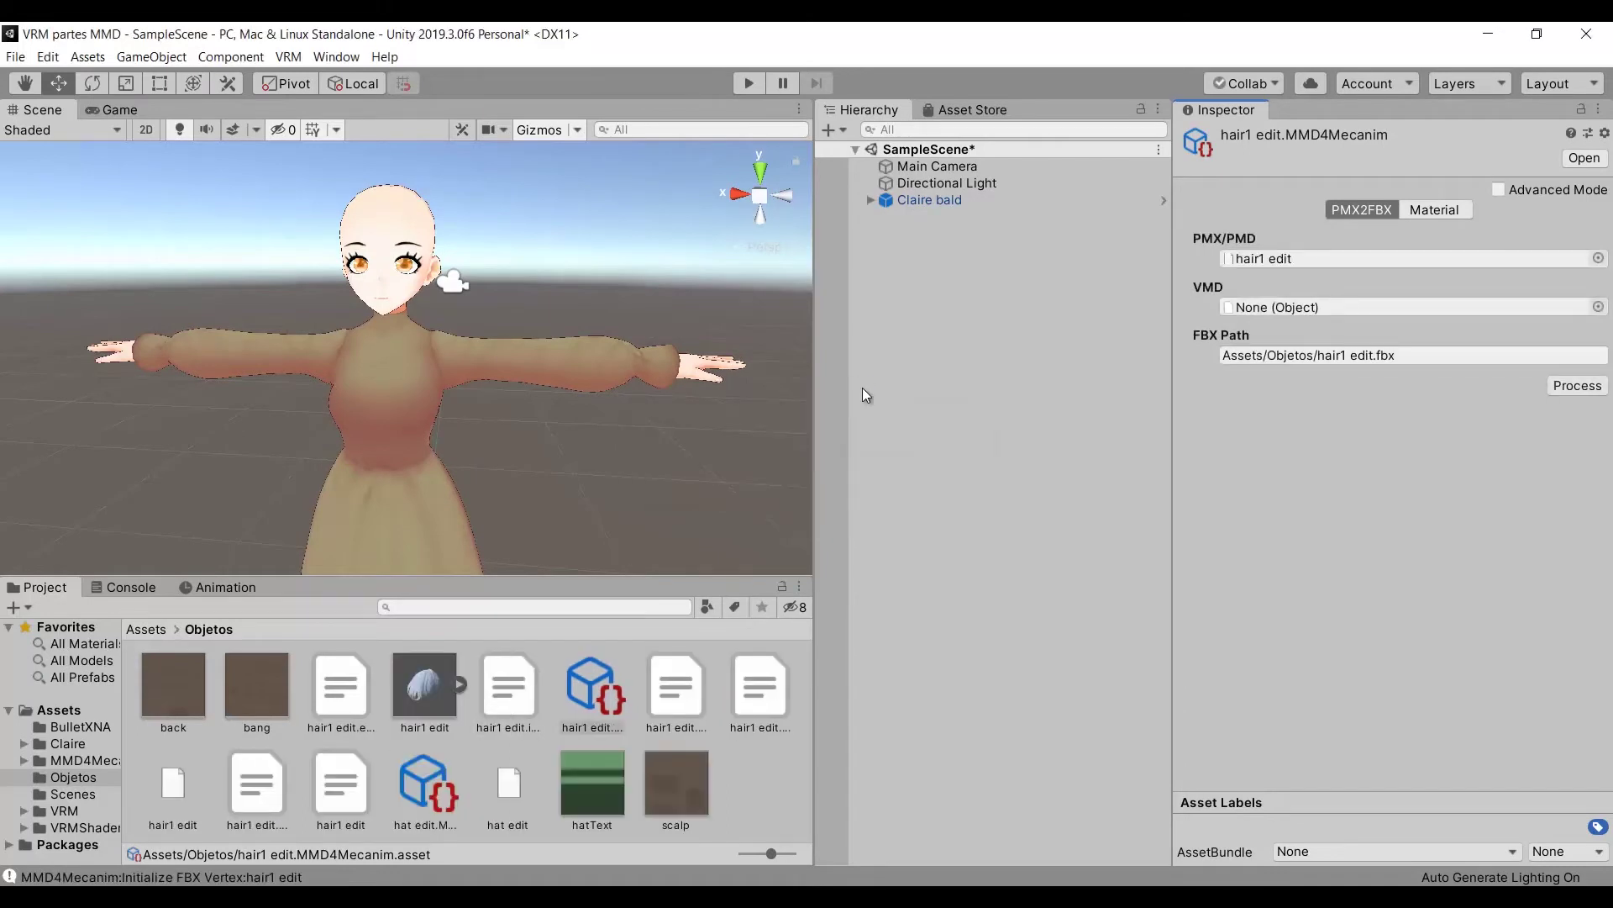
Accept all the usage terms for the hat edit MMD4Mecanim asset and process it into hat edit.fbx.
{"action": "left_click", "coordinate": [424, 786]}
{"action": "left_click", "coordinate": [1200, 333]}
{"action": "left_click", "coordinate": [1200, 368]}
{"action": "left_click", "coordinate": [1200, 444]}
{"action": "left_click", "coordinate": [1579, 482]}
{"action": "left_click", "coordinate": [1576, 385]}
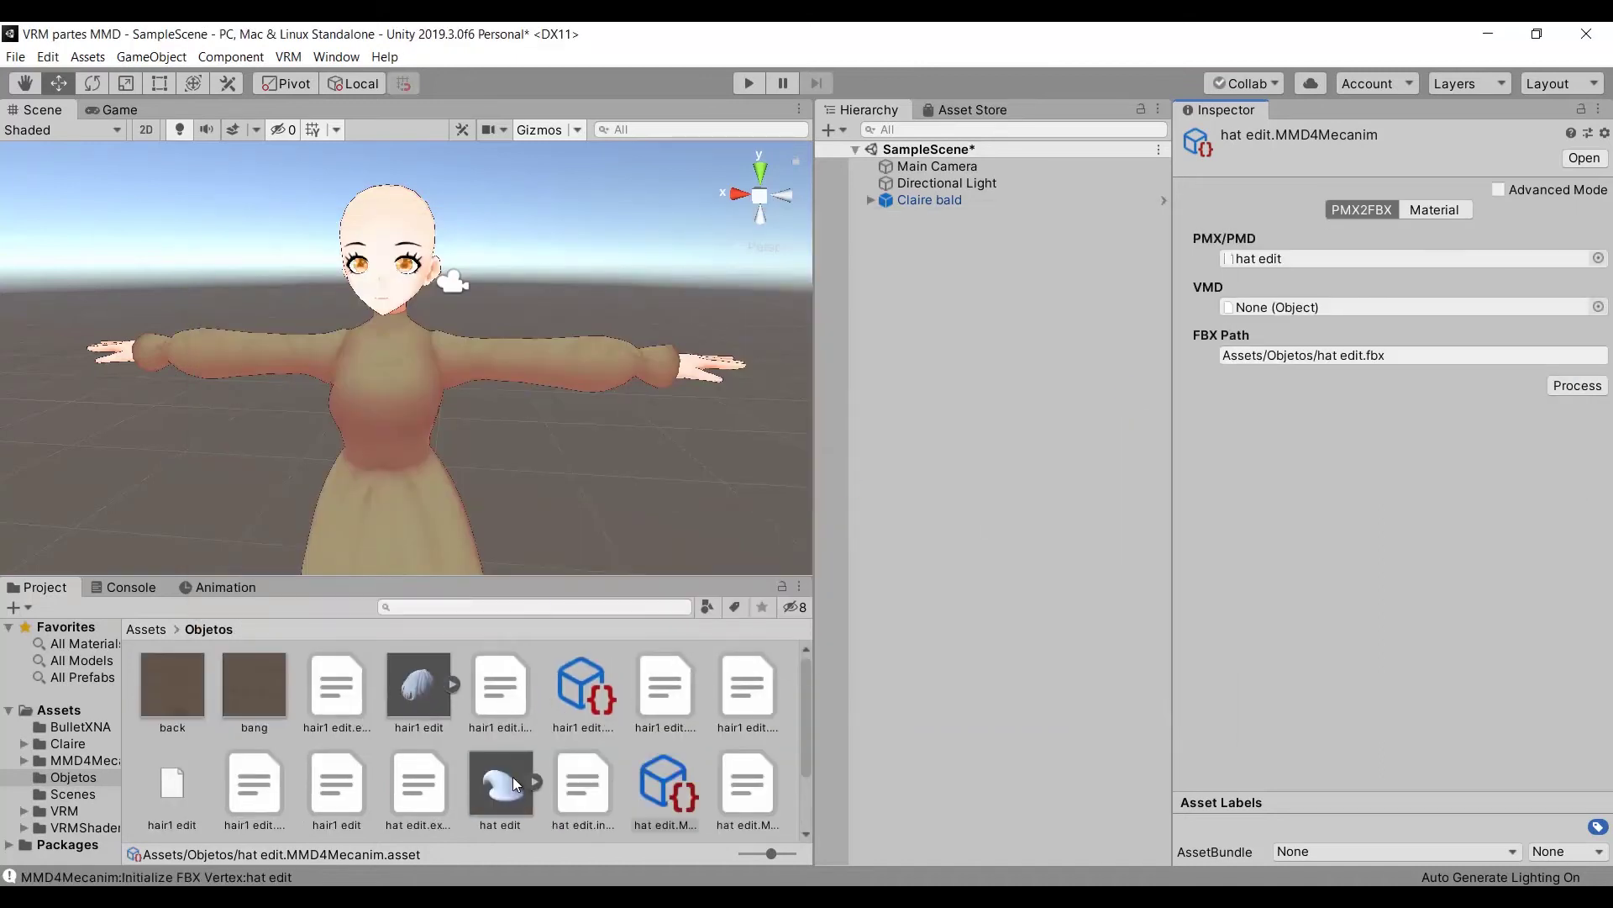
{"action": "left_click", "coordinate": [511, 778]}
{"action": "left_click", "coordinate": [412, 687]}
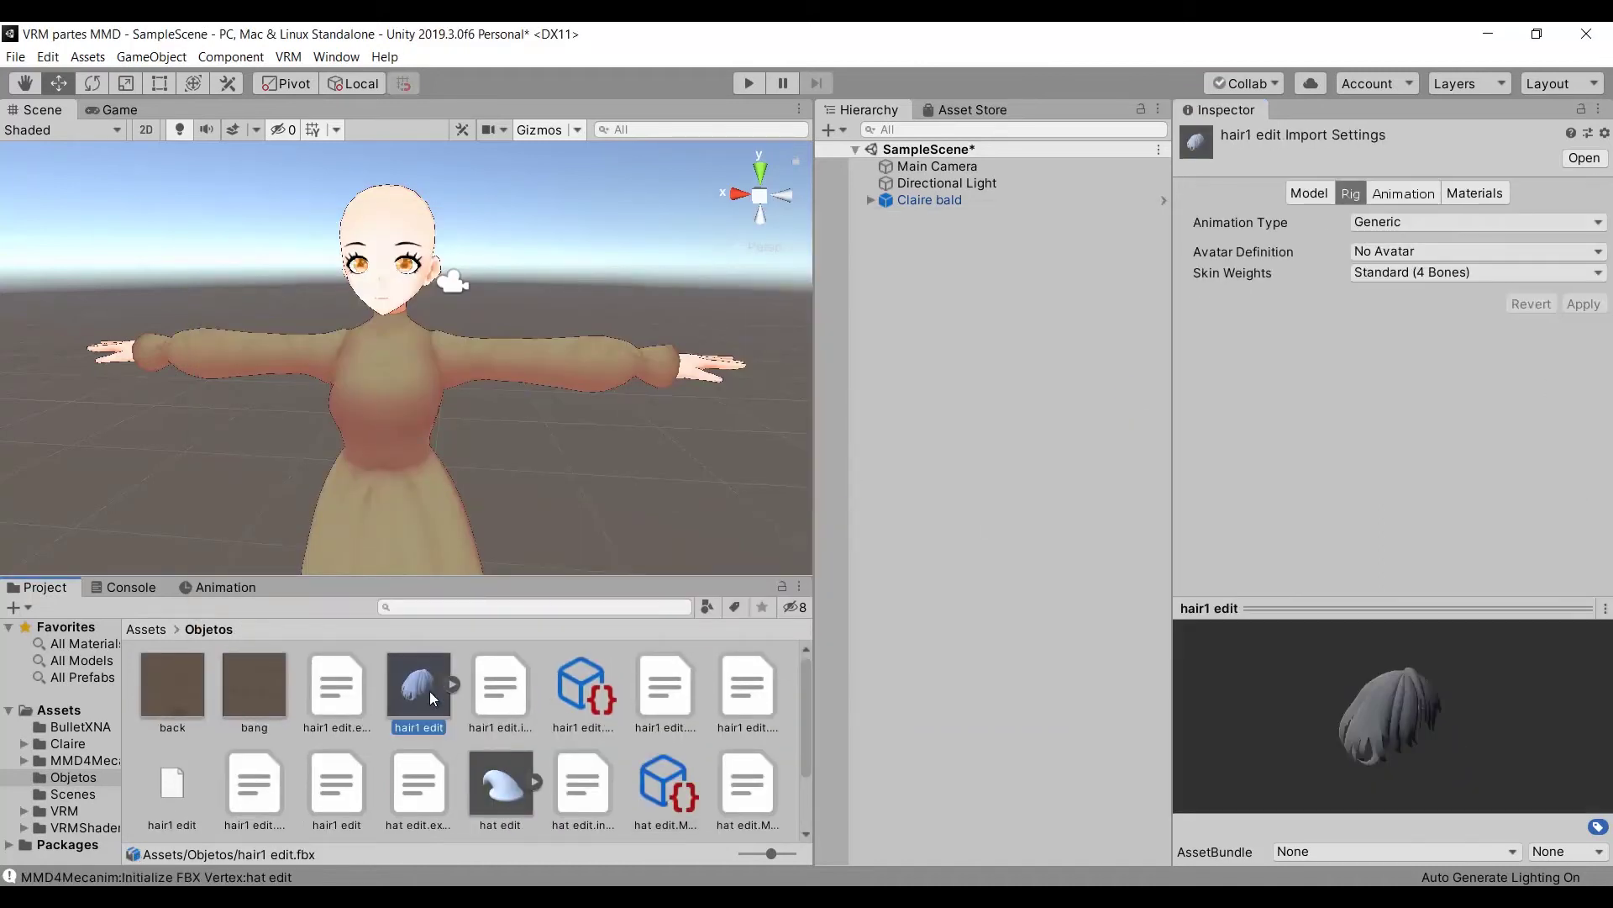
Create a material named hat in the Objetos folder and assign the hatText texture as its albedo.
{"action": "scroll", "coordinate": [571, 714], "scroll_direction": "down", "scroll_amount": 2}
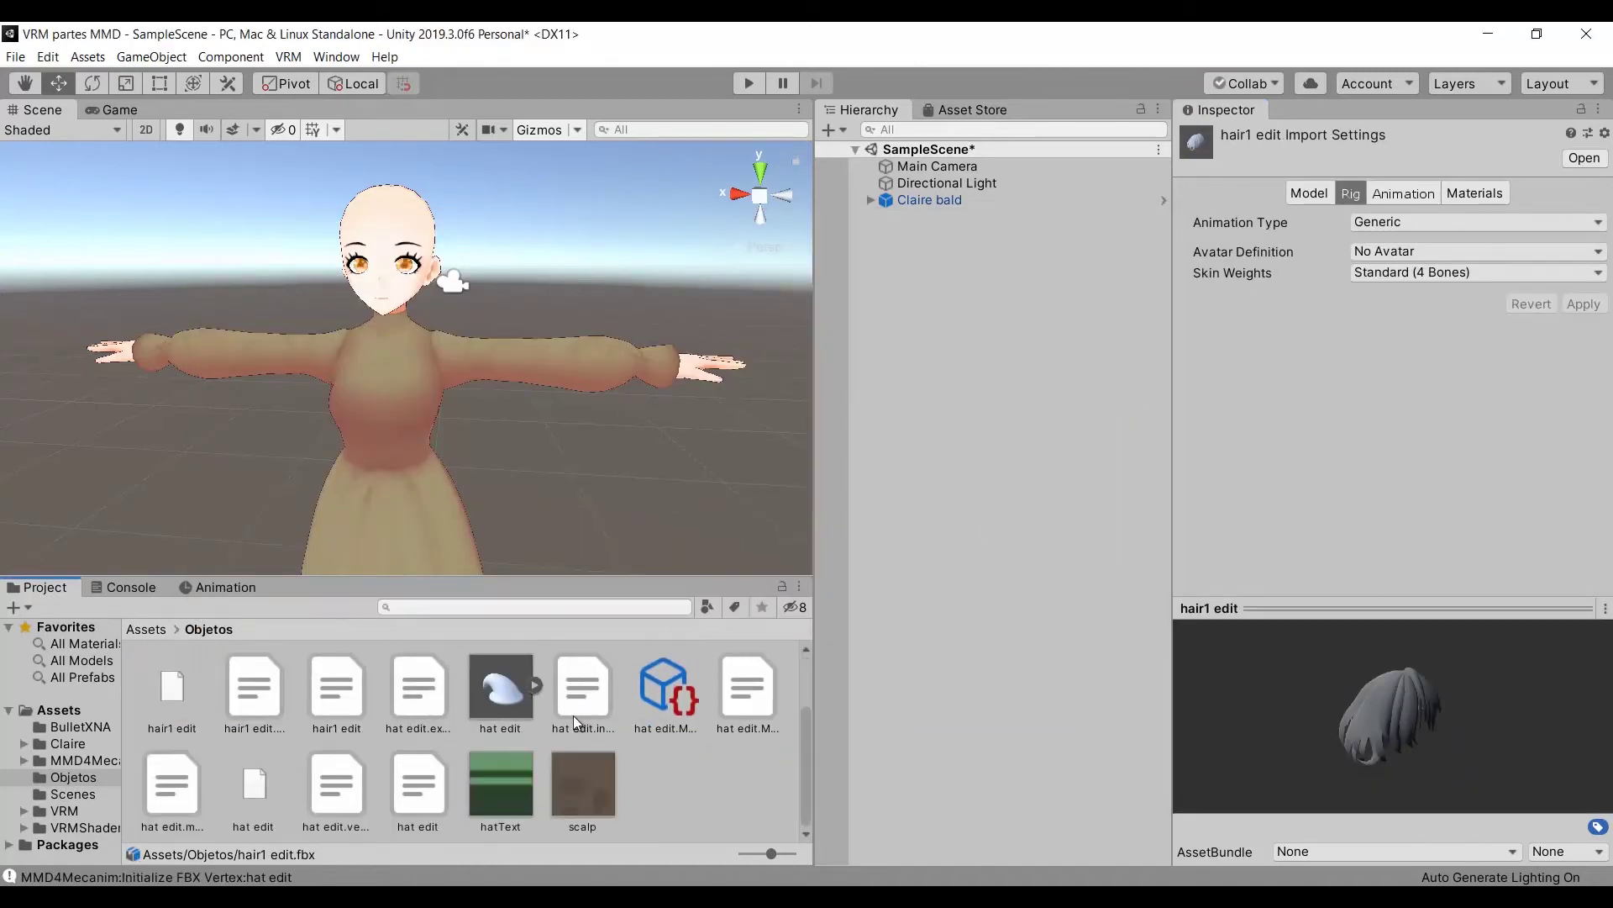
{"action": "right_click", "coordinate": [674, 790]}
{"action": "mouse_move", "coordinate": [825, 350]}
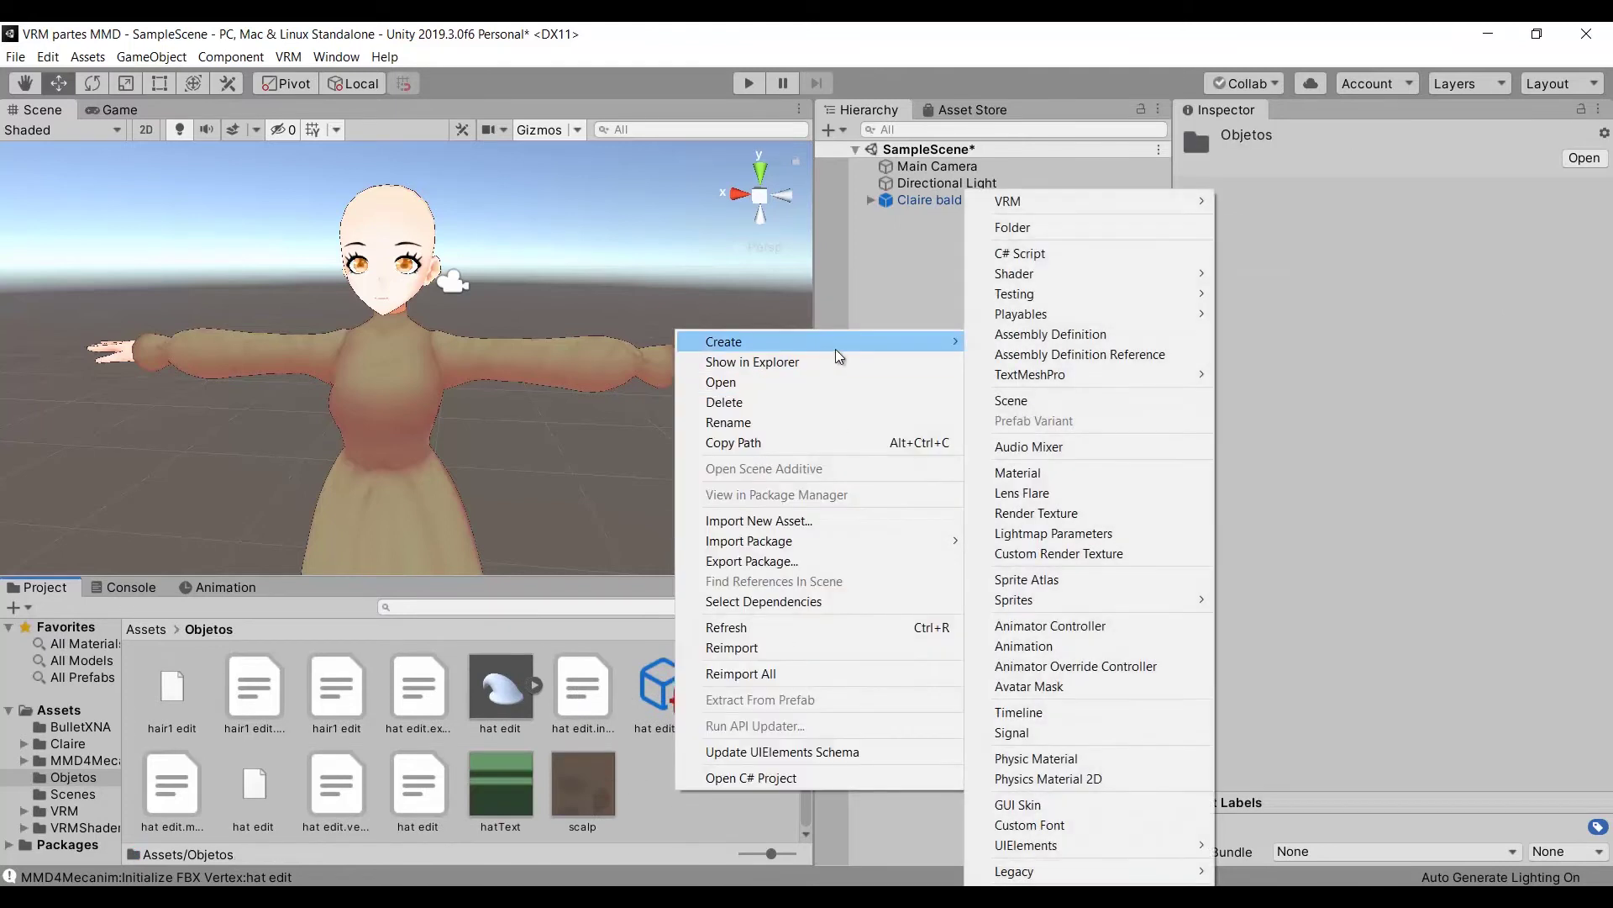
{"action": "left_click", "coordinate": [1057, 473]}
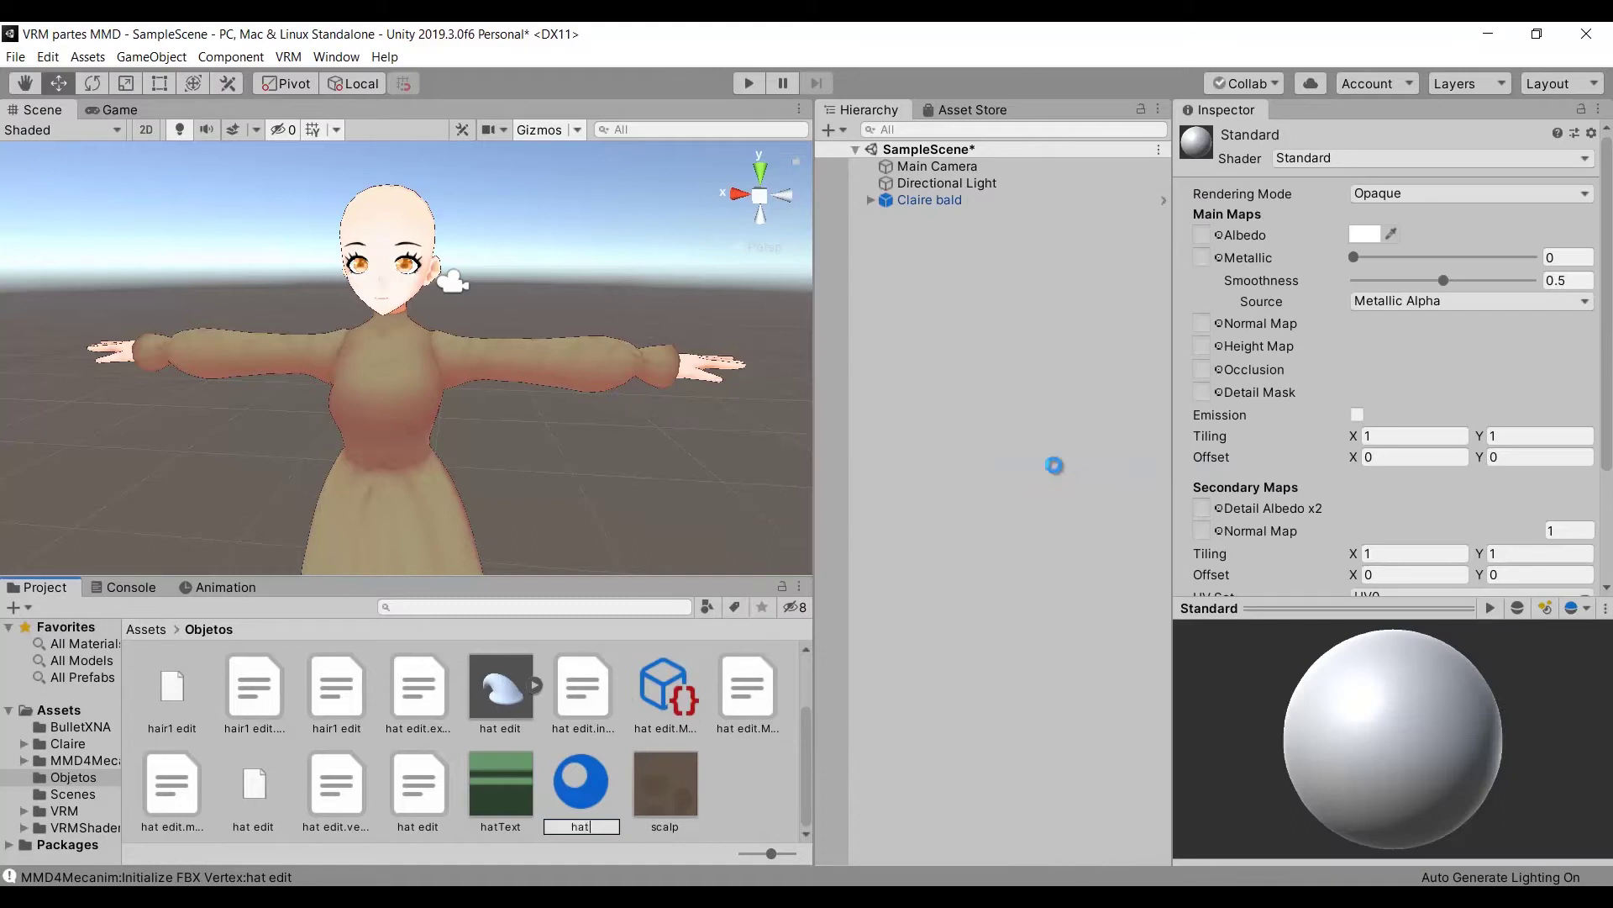
{"action": "key", "text": "Return"}
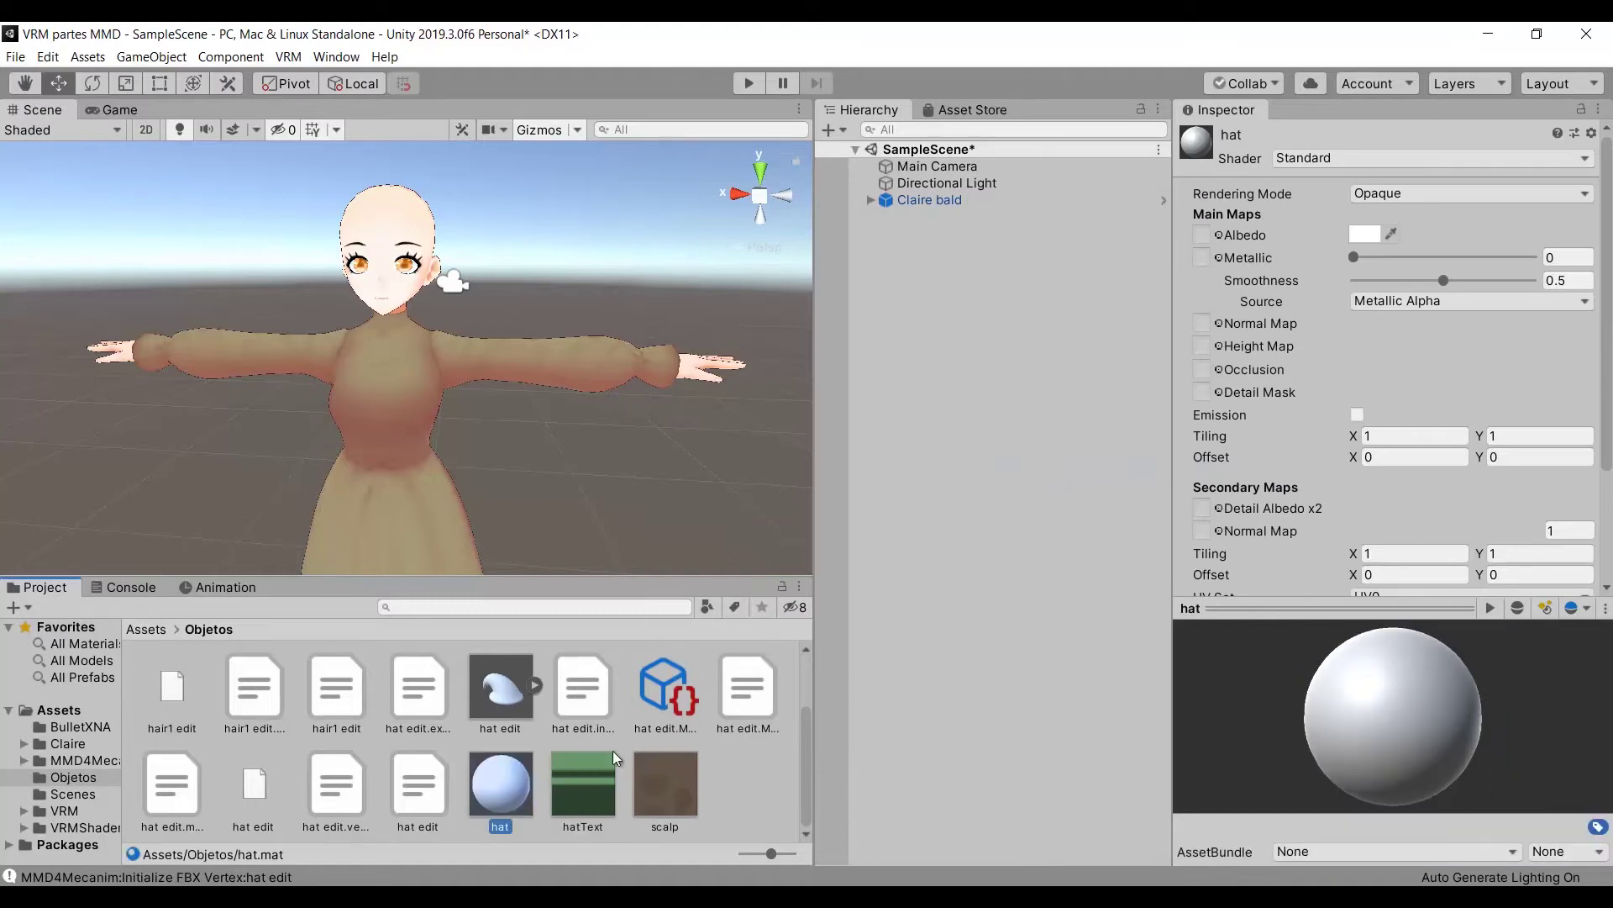
{"action": "left_click_drag", "start_coordinate": [585, 795], "coordinate": [1276, 303]}
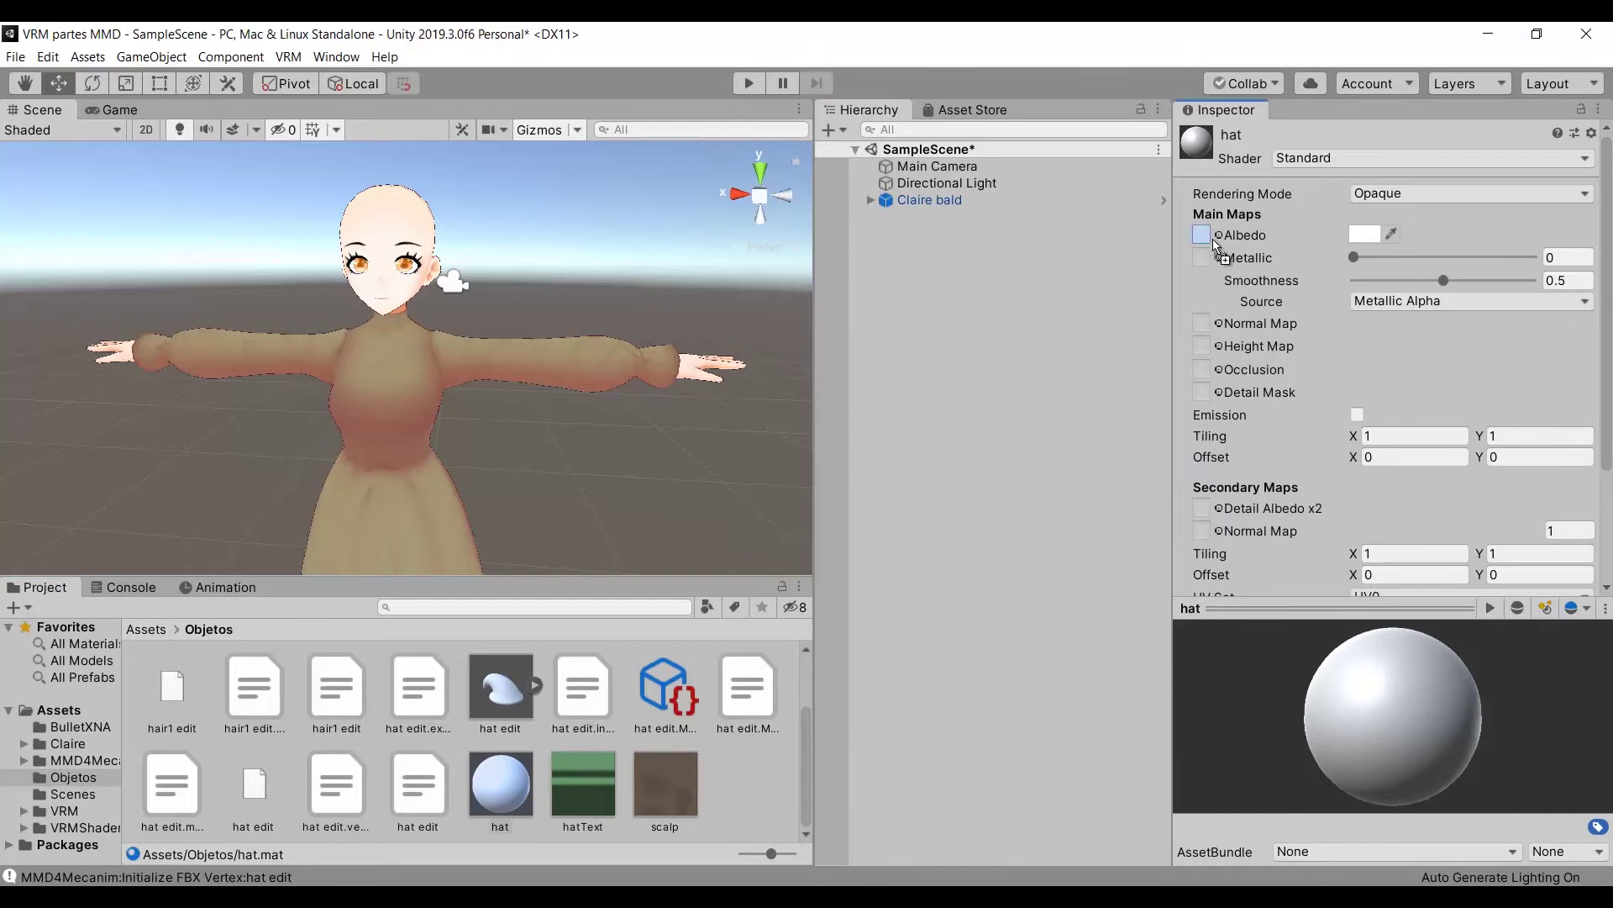
{"action": "left_click_drag", "start_coordinate": [1214, 243], "coordinate": [1213, 239]}
Switch the hat material to the VRM/MToon shader and set its shade color to a light green.
{"action": "left_click", "coordinate": [1378, 156]}
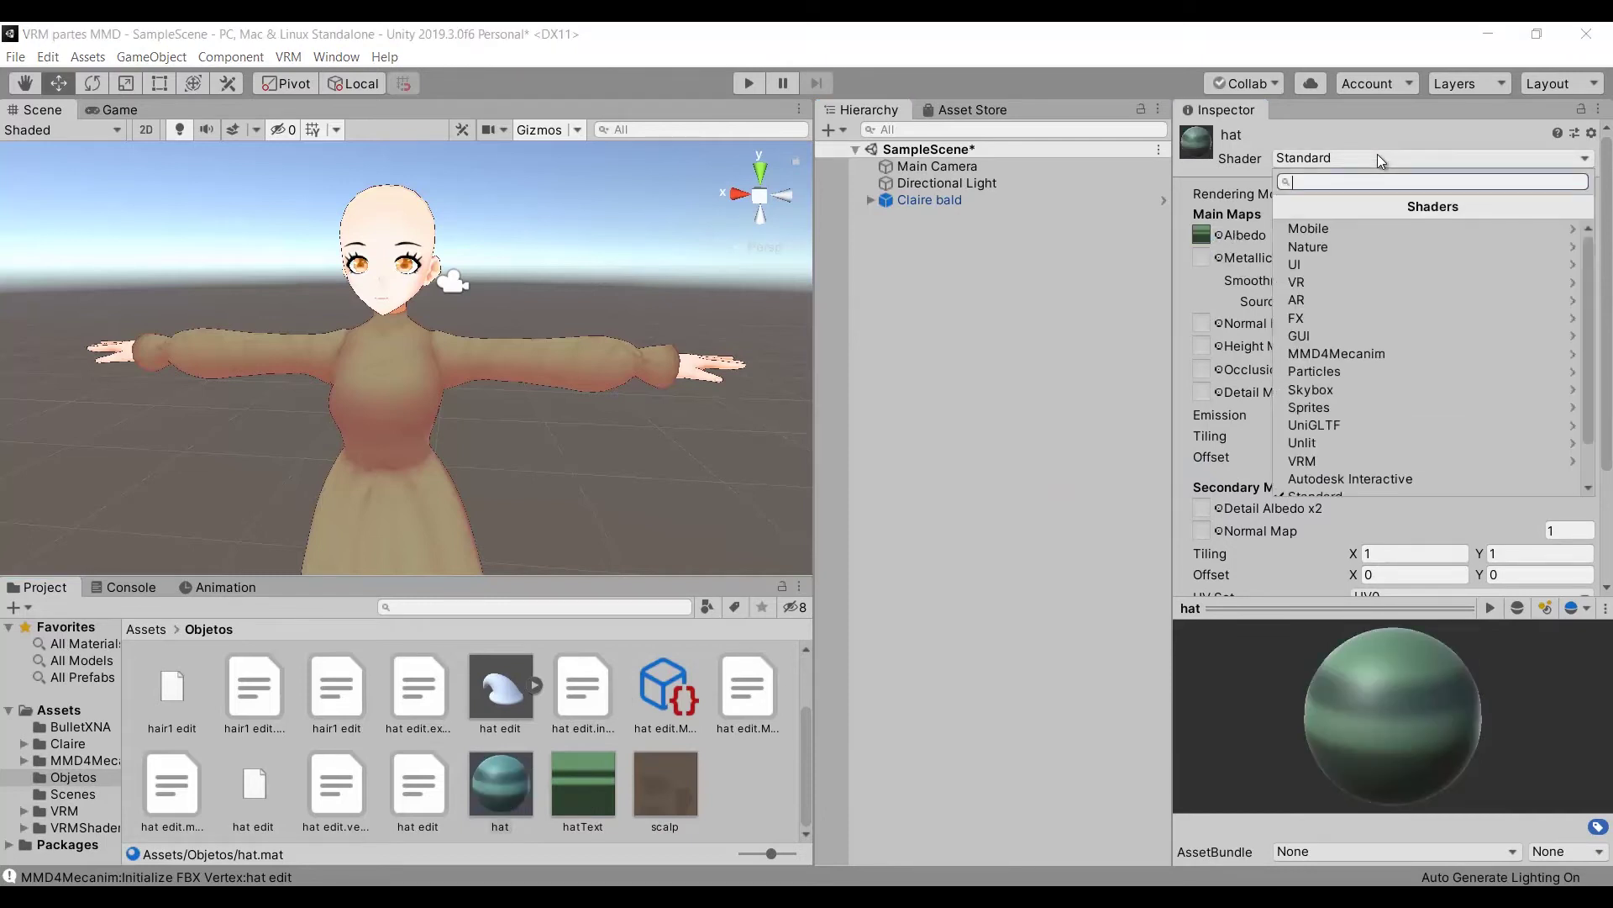
{"action": "left_click", "coordinate": [1353, 461]}
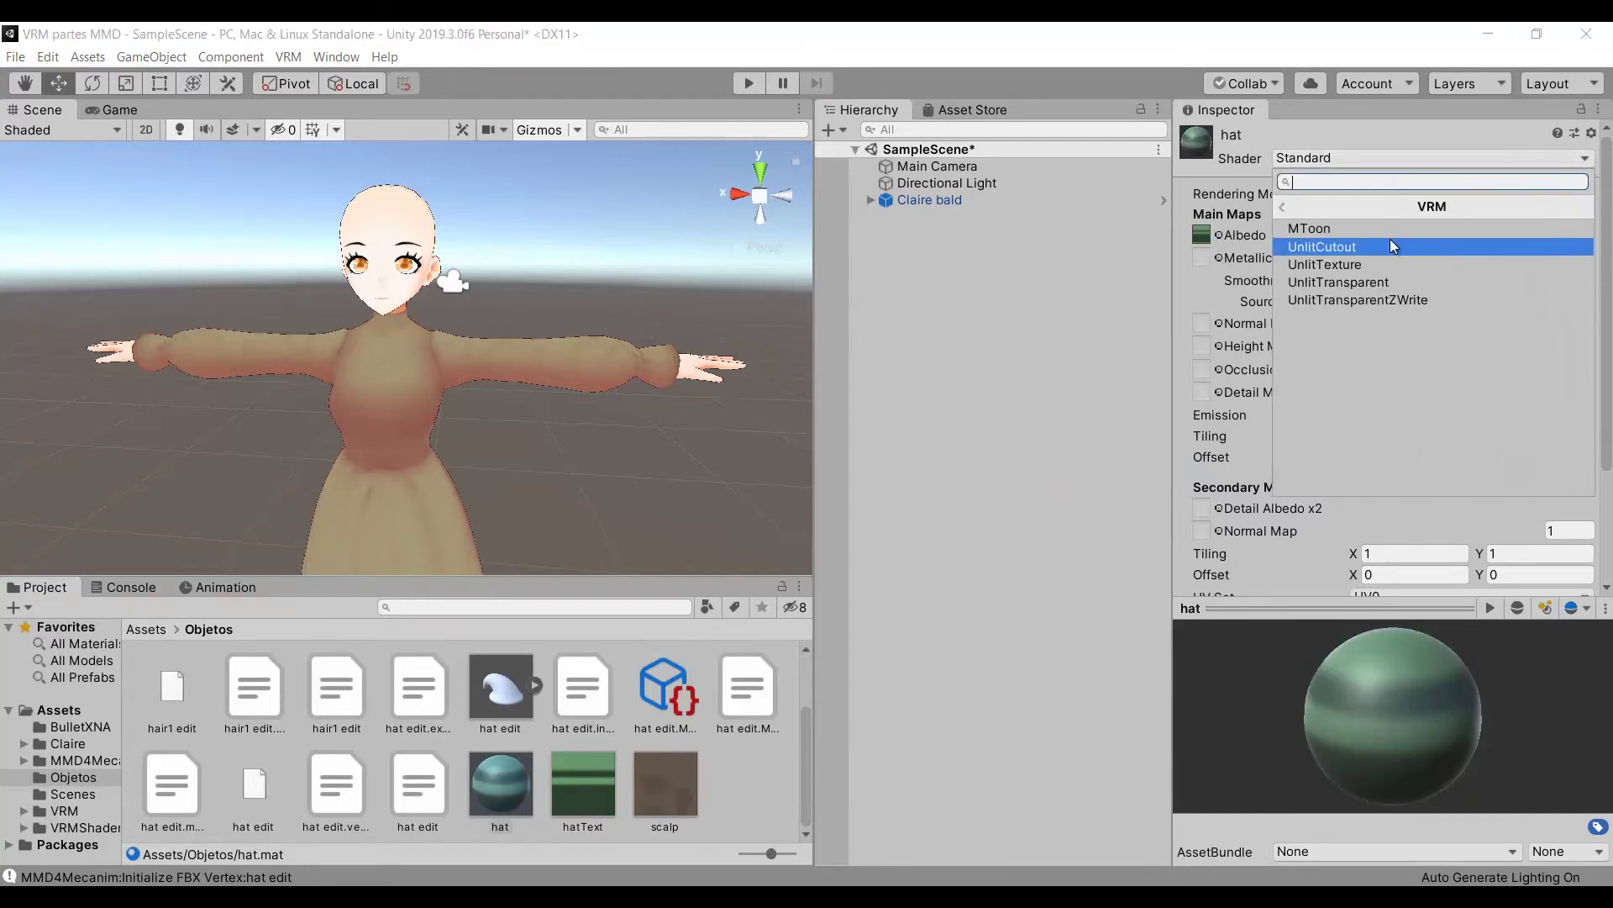
{"action": "left_click", "coordinate": [1389, 234]}
{"action": "left_click", "coordinate": [1373, 370]}
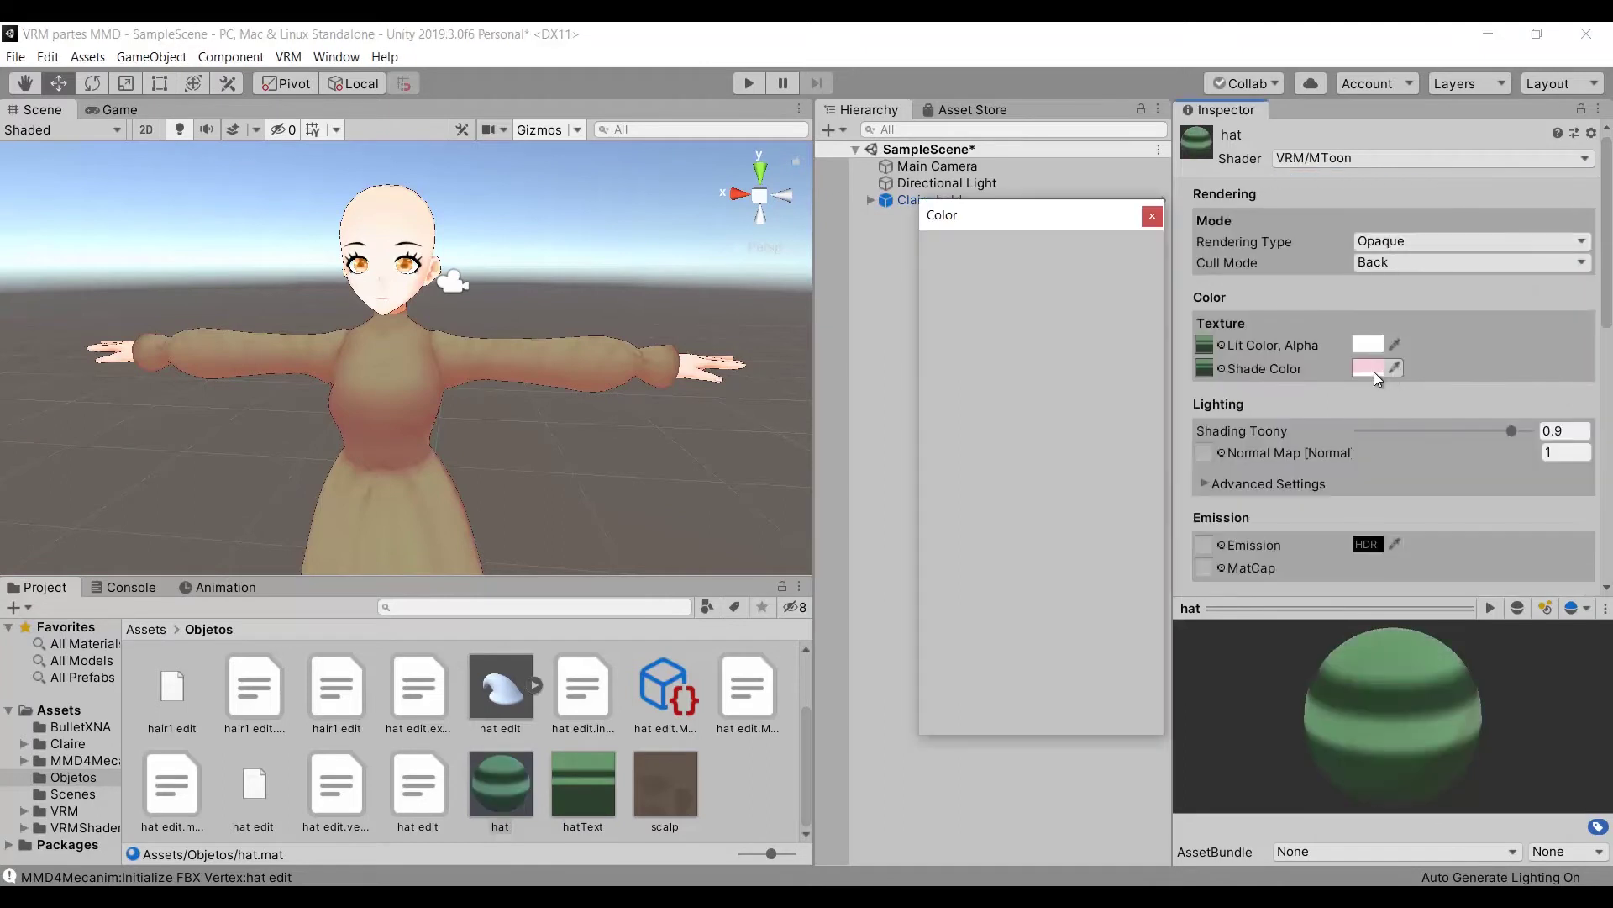
{"action": "left_click", "coordinate": [1002, 299]}
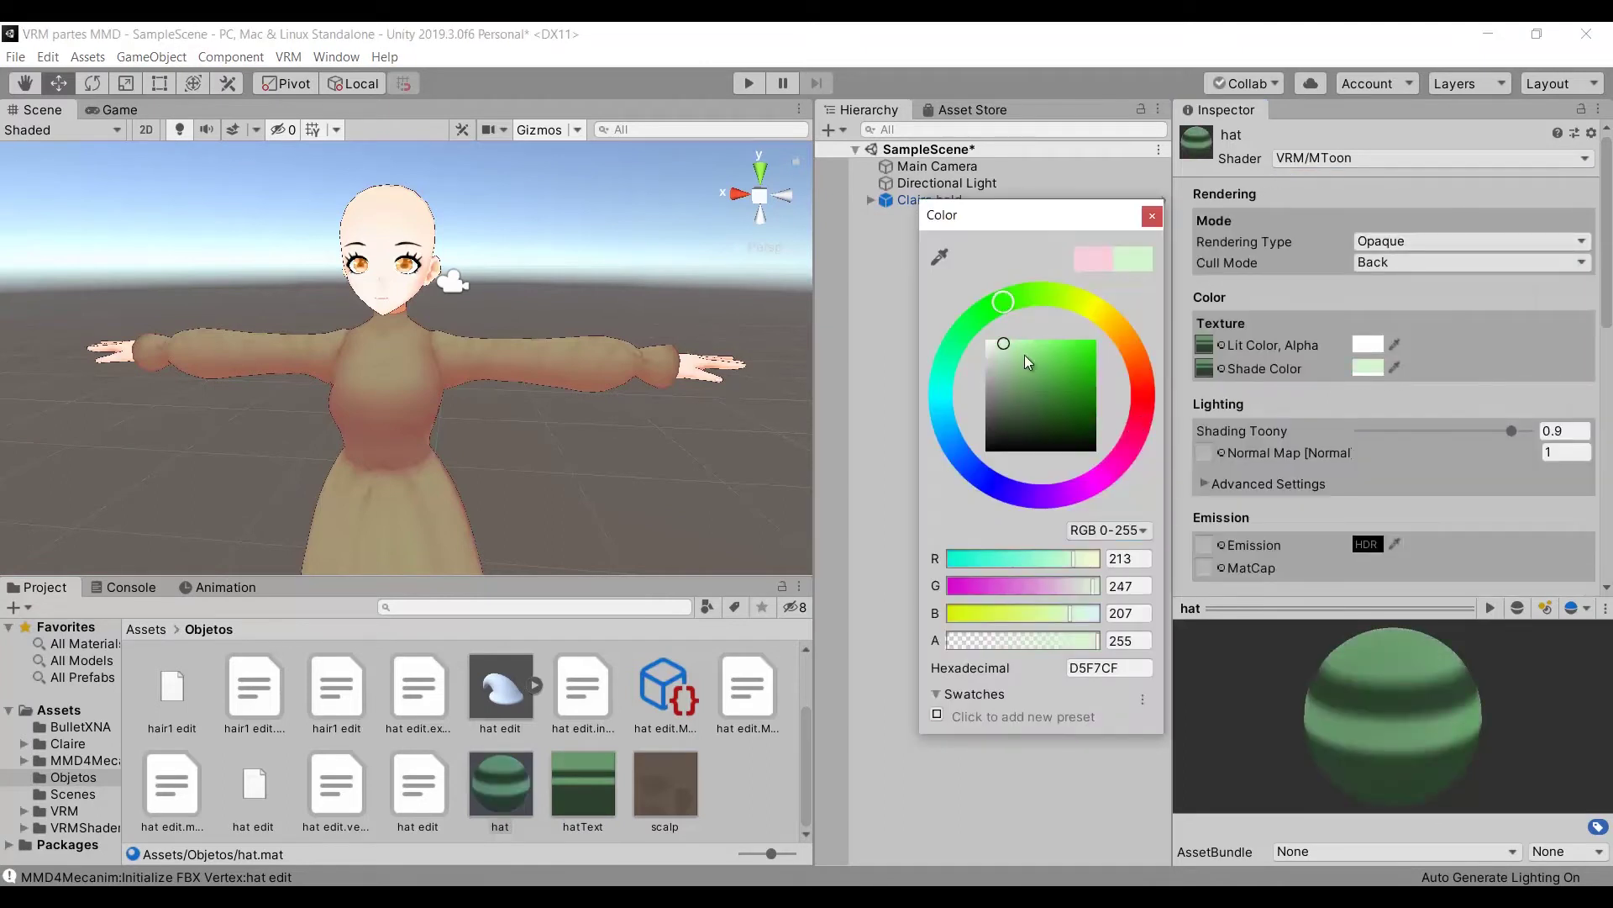
{"action": "left_click", "coordinate": [1153, 216]}
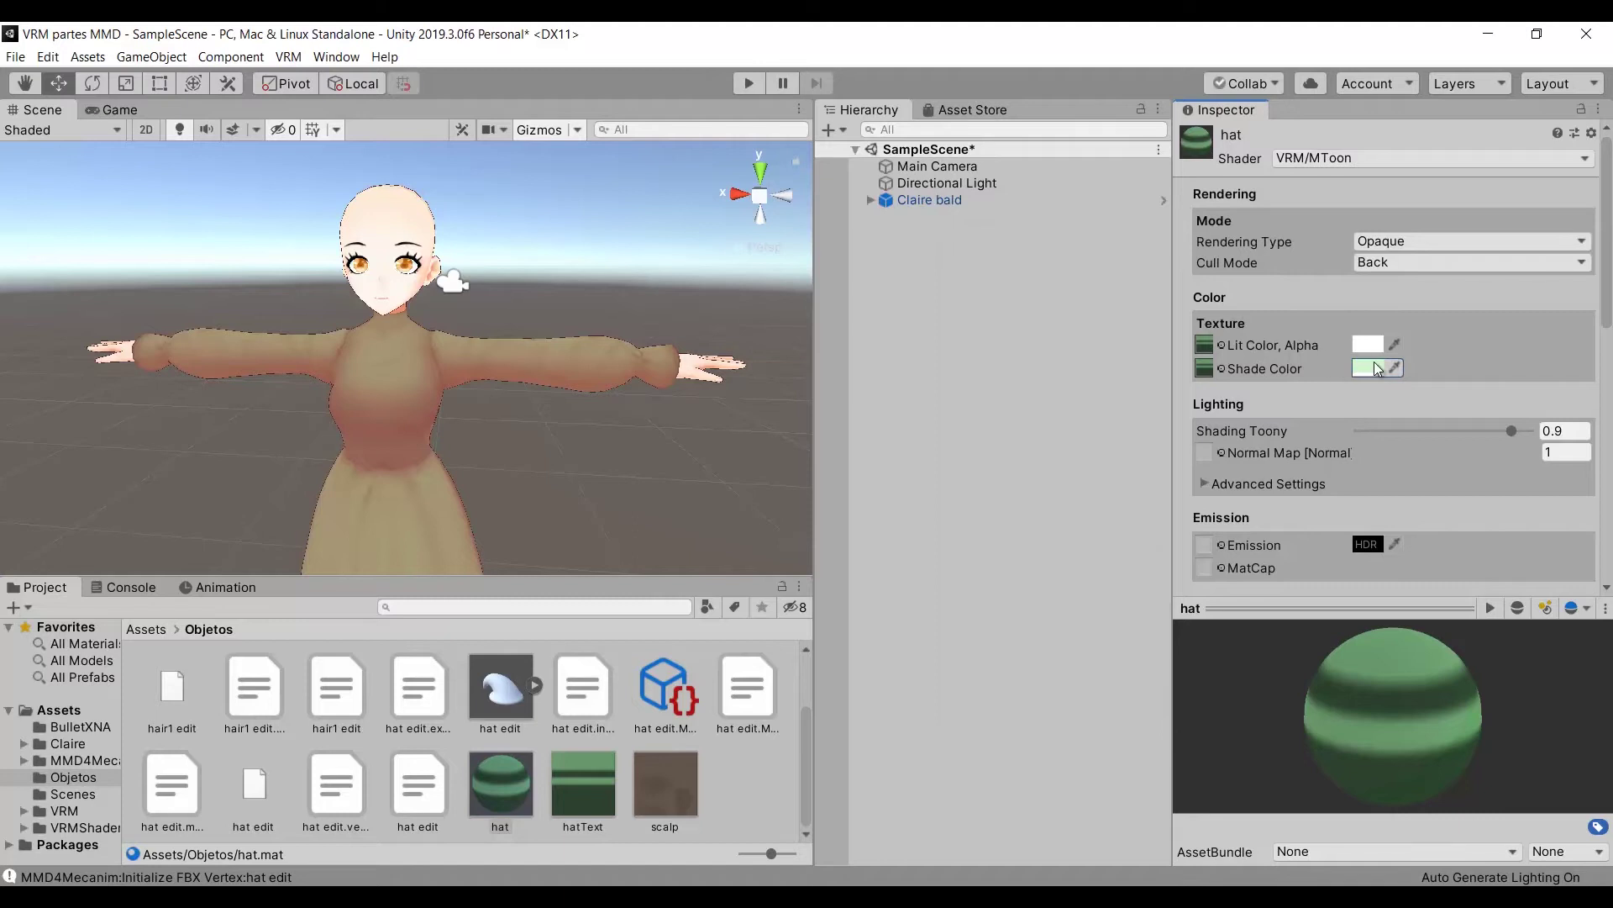
{"action": "scroll", "coordinate": [1374, 362], "scroll_direction": "down", "scroll_amount": 10}
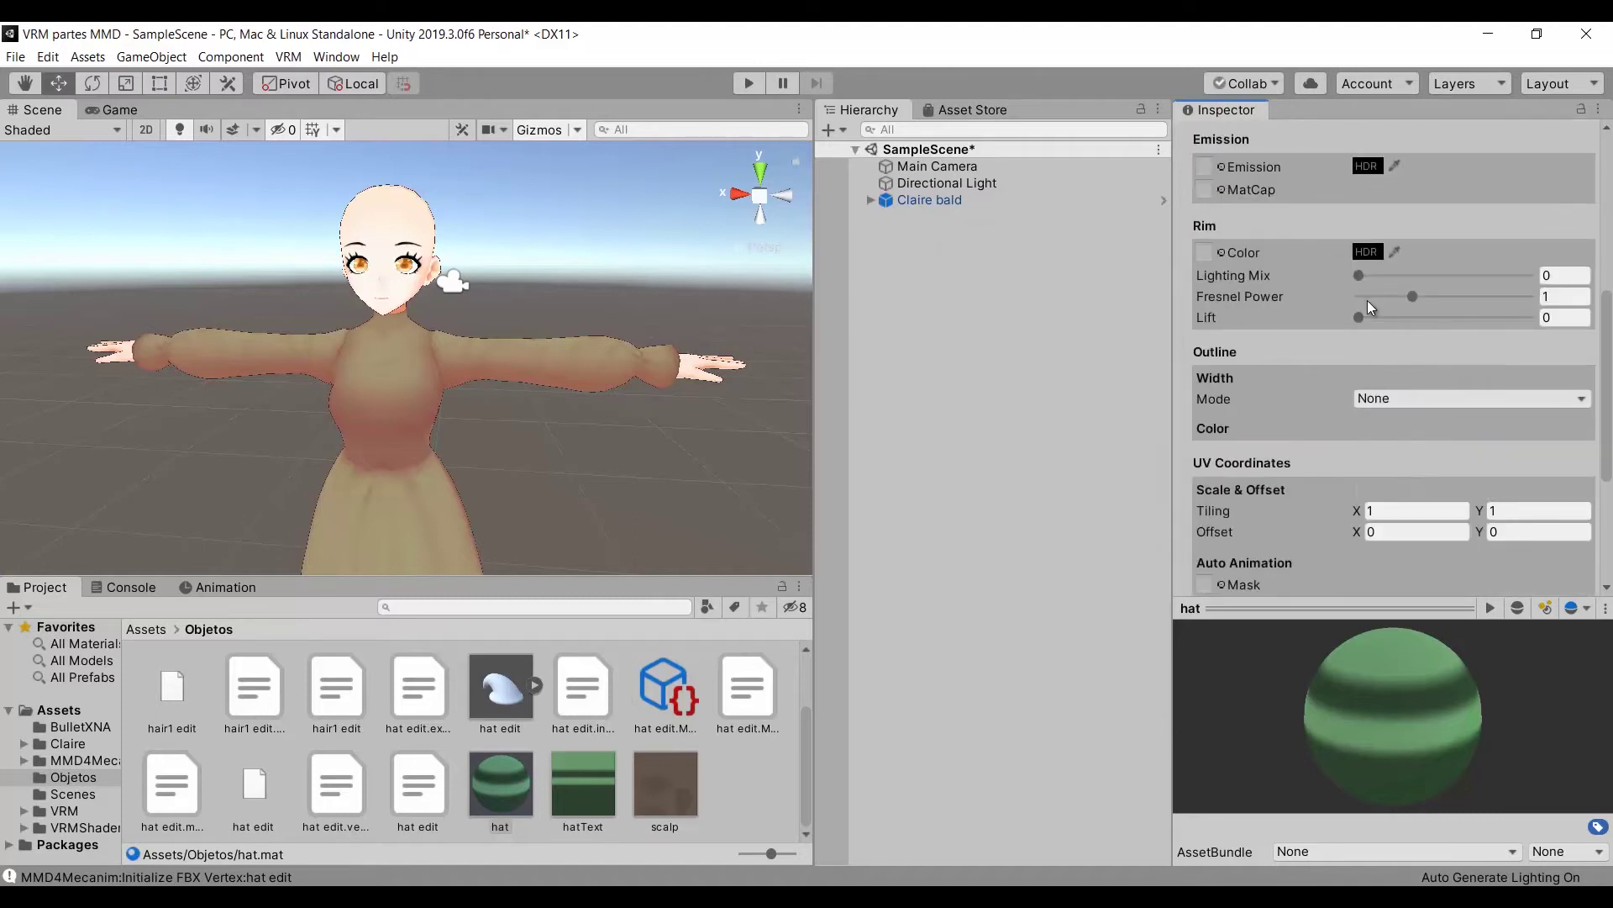
{"action": "scroll", "coordinate": [1368, 299], "scroll_direction": "down", "scroll_amount": 5}
{"action": "scroll", "coordinate": [1368, 299], "scroll_direction": "up", "scroll_amount": 15}
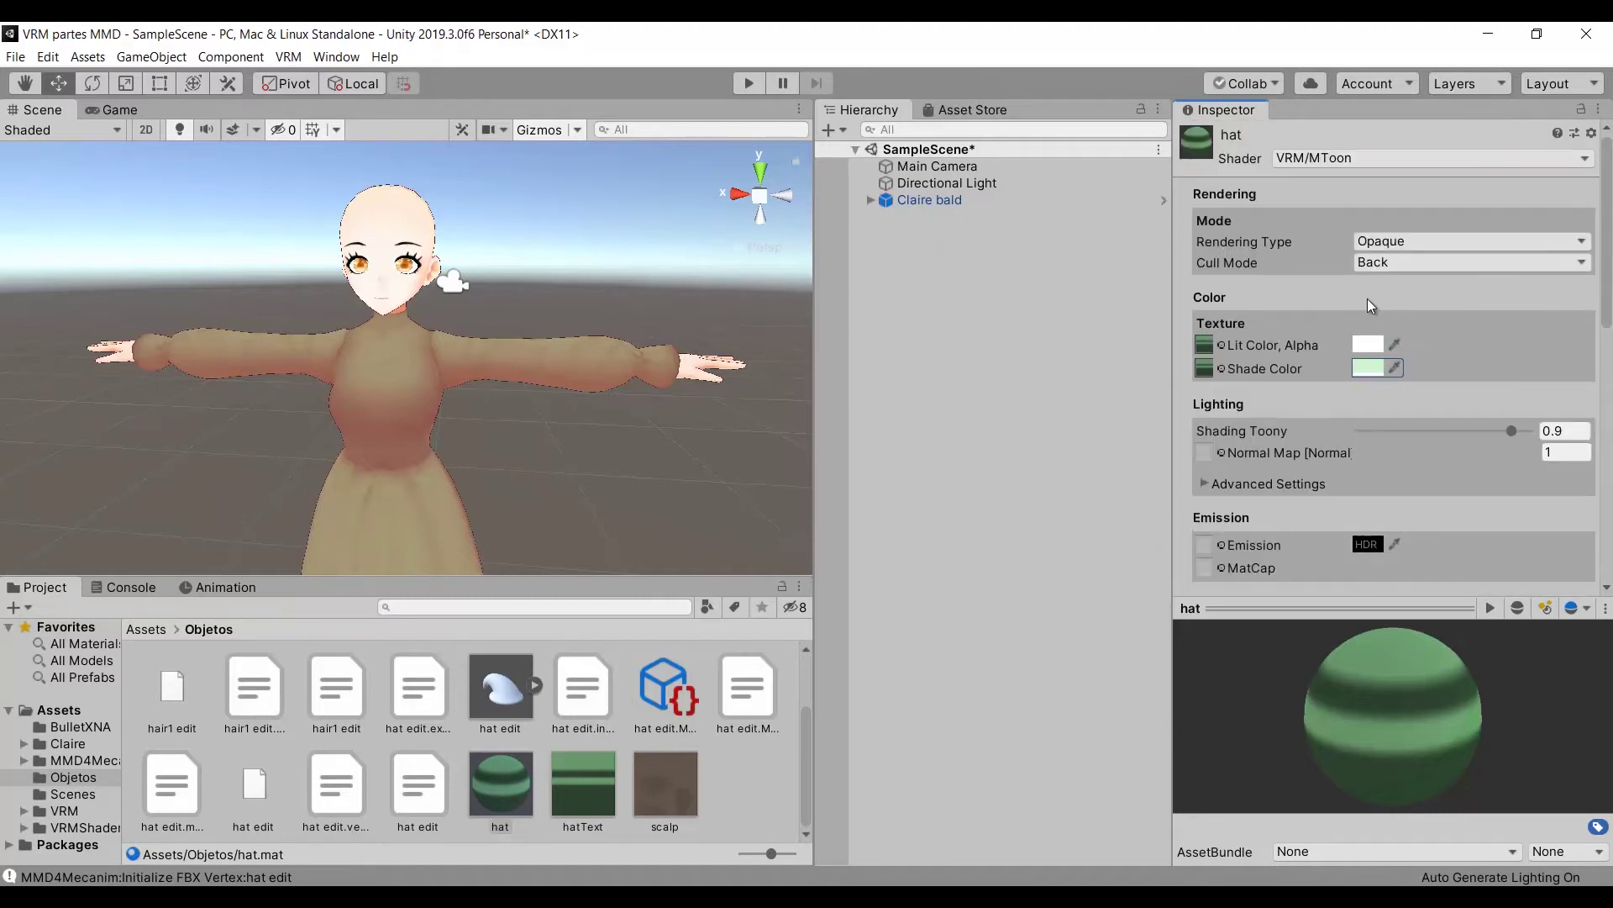
Remap the hat edit model's 0.zaishitsu1 material to the hat material and apply the import settings.
{"action": "left_click", "coordinate": [506, 699]}
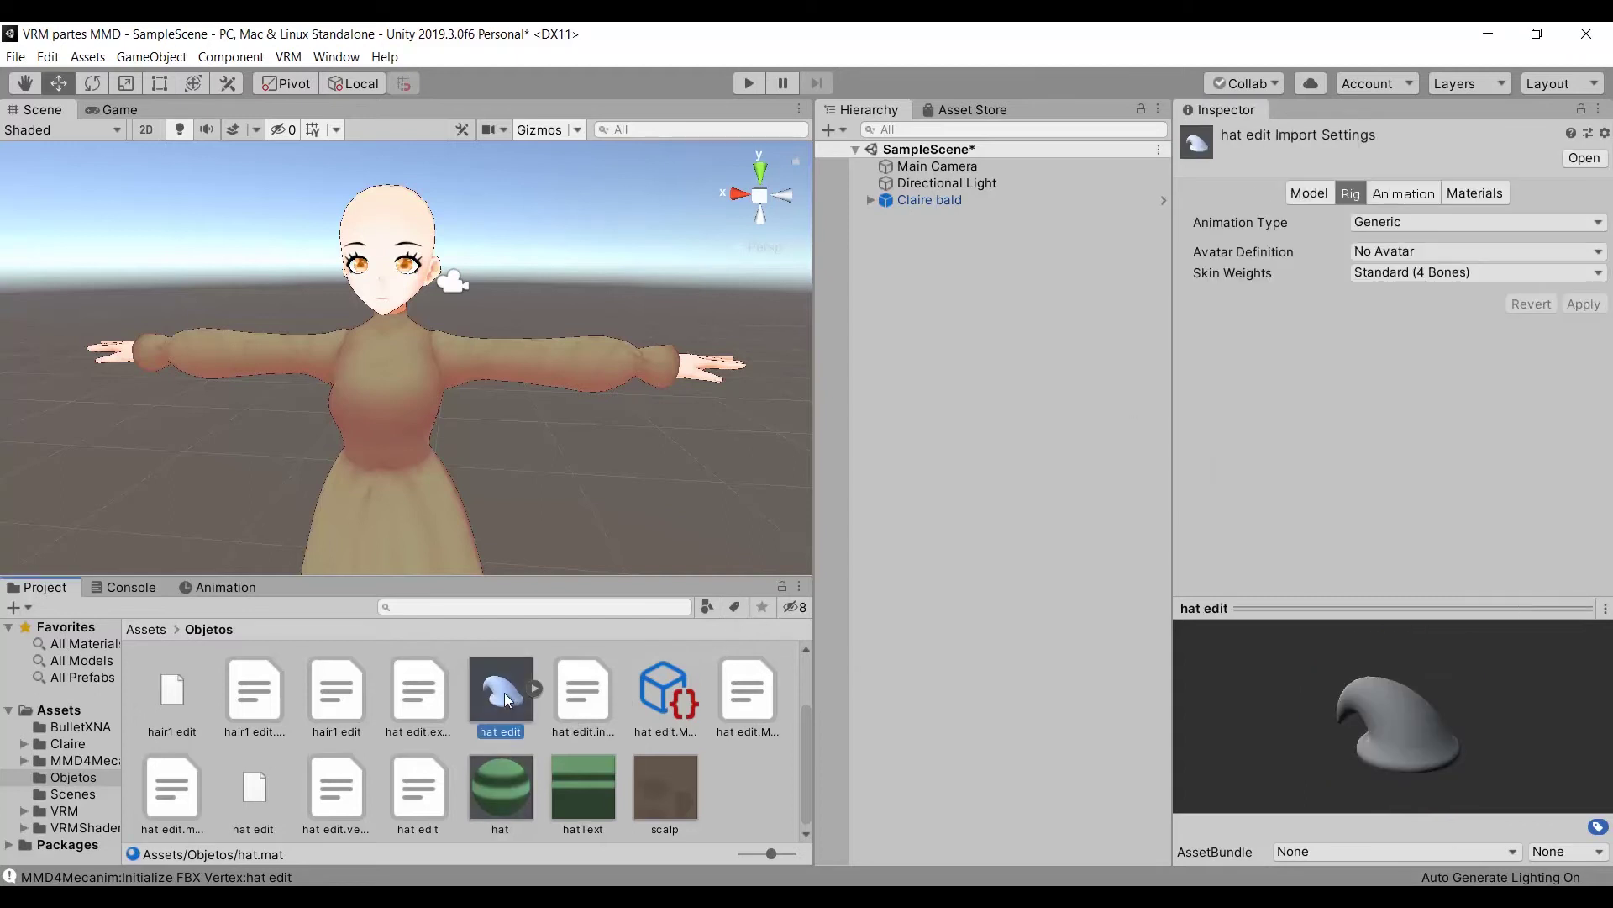
{"action": "left_click", "coordinate": [1469, 195]}
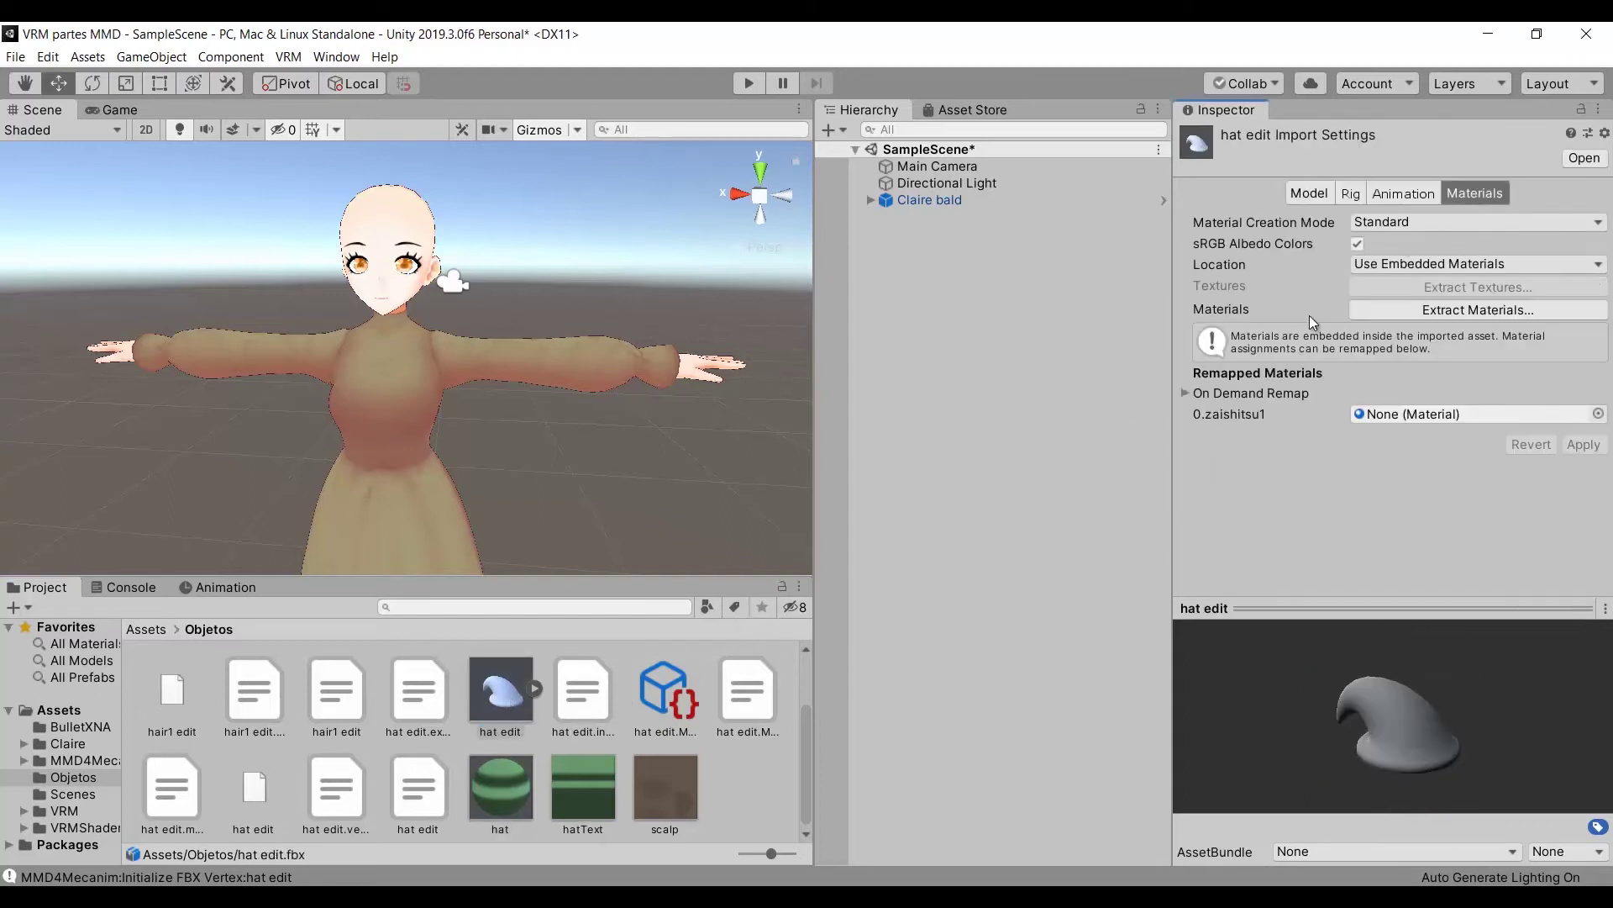
{"action": "left_click_drag", "start_coordinate": [493, 819], "coordinate": [1430, 422]}
{"action": "left_click", "coordinate": [1584, 445]}
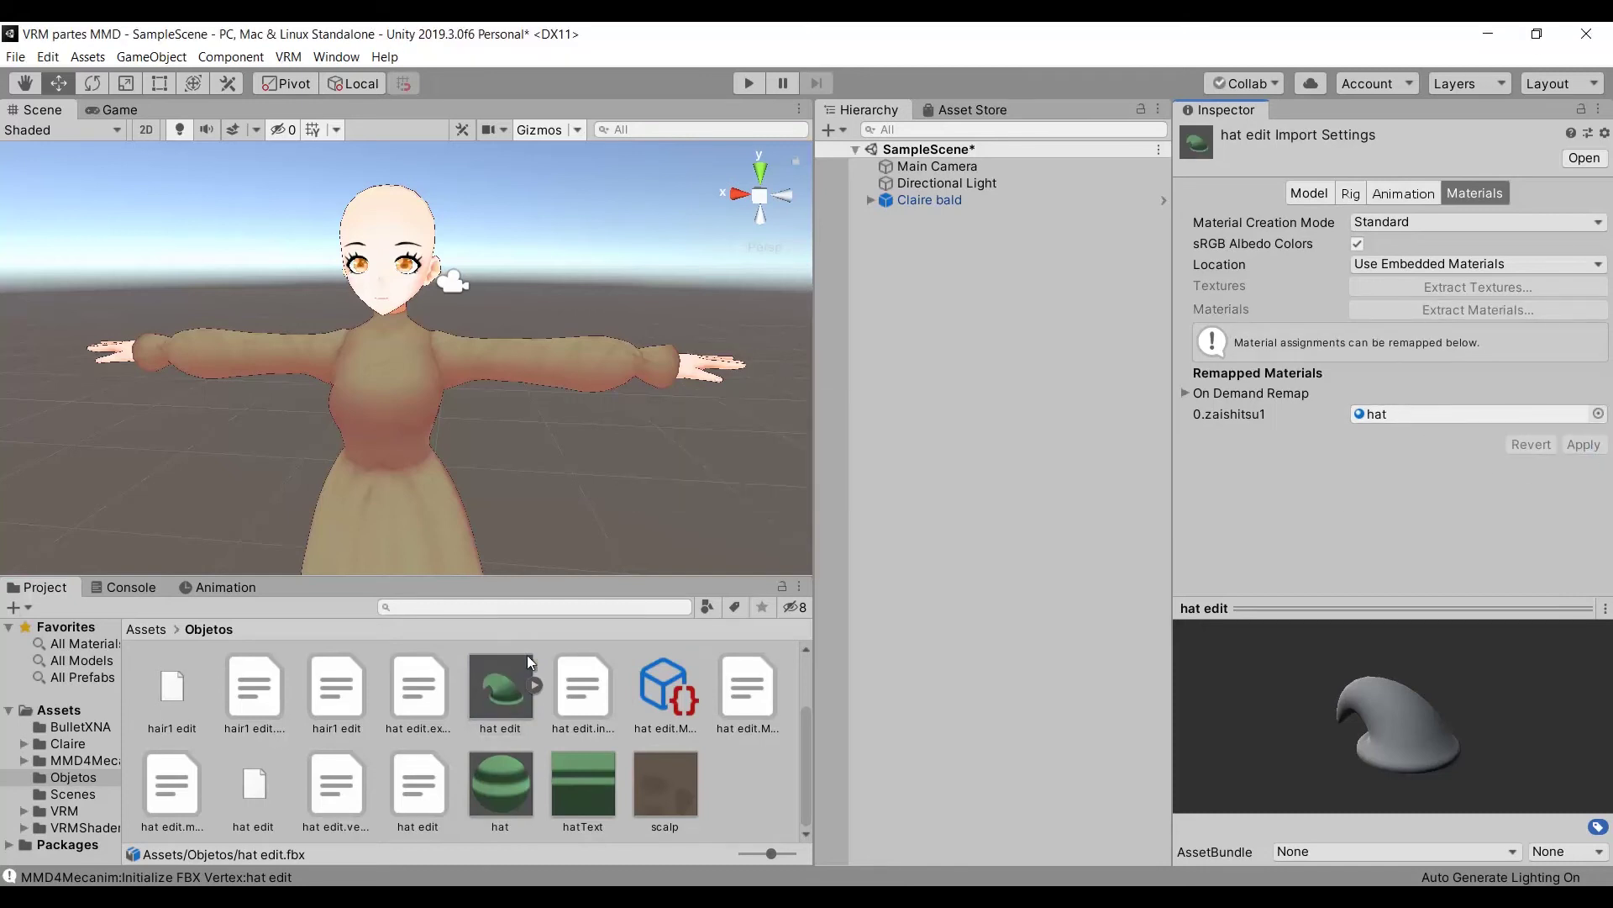
Create a material named hair1, duplicate it into hair2 and hair3, and assign the hair textures as albedo.
{"action": "right_click", "coordinate": [761, 754]}
{"action": "mouse_move", "coordinate": [874, 308]}
{"action": "left_click", "coordinate": [1134, 472]}
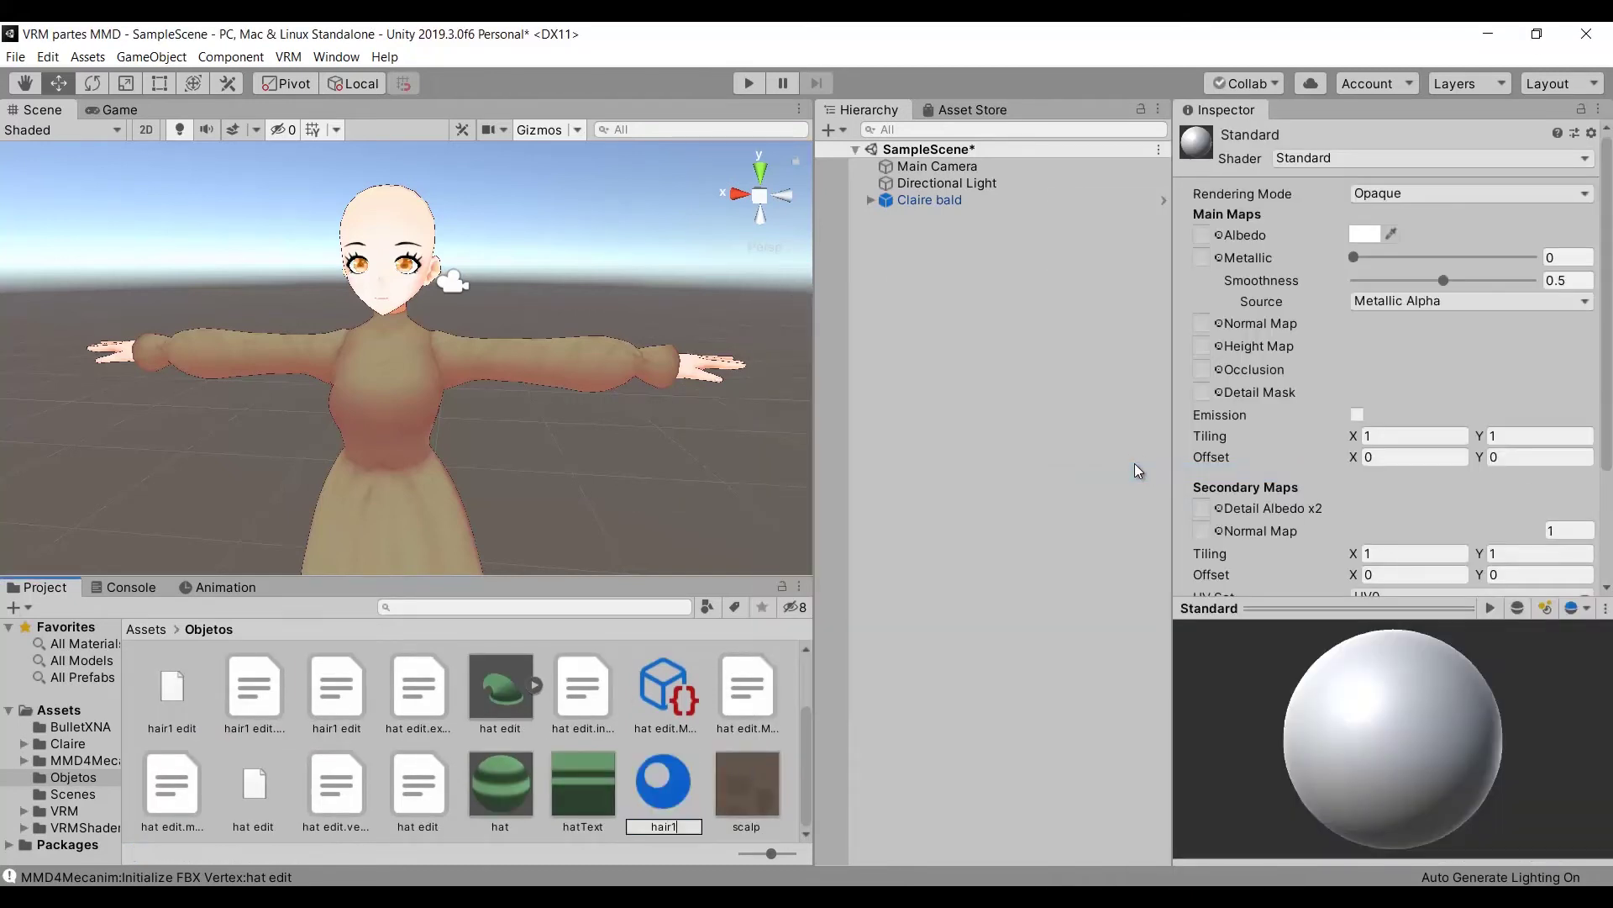
{"action": "type", "text": "hair1"}
{"action": "key", "text": "Return"}
{"action": "key", "text": "ctrl+d"}
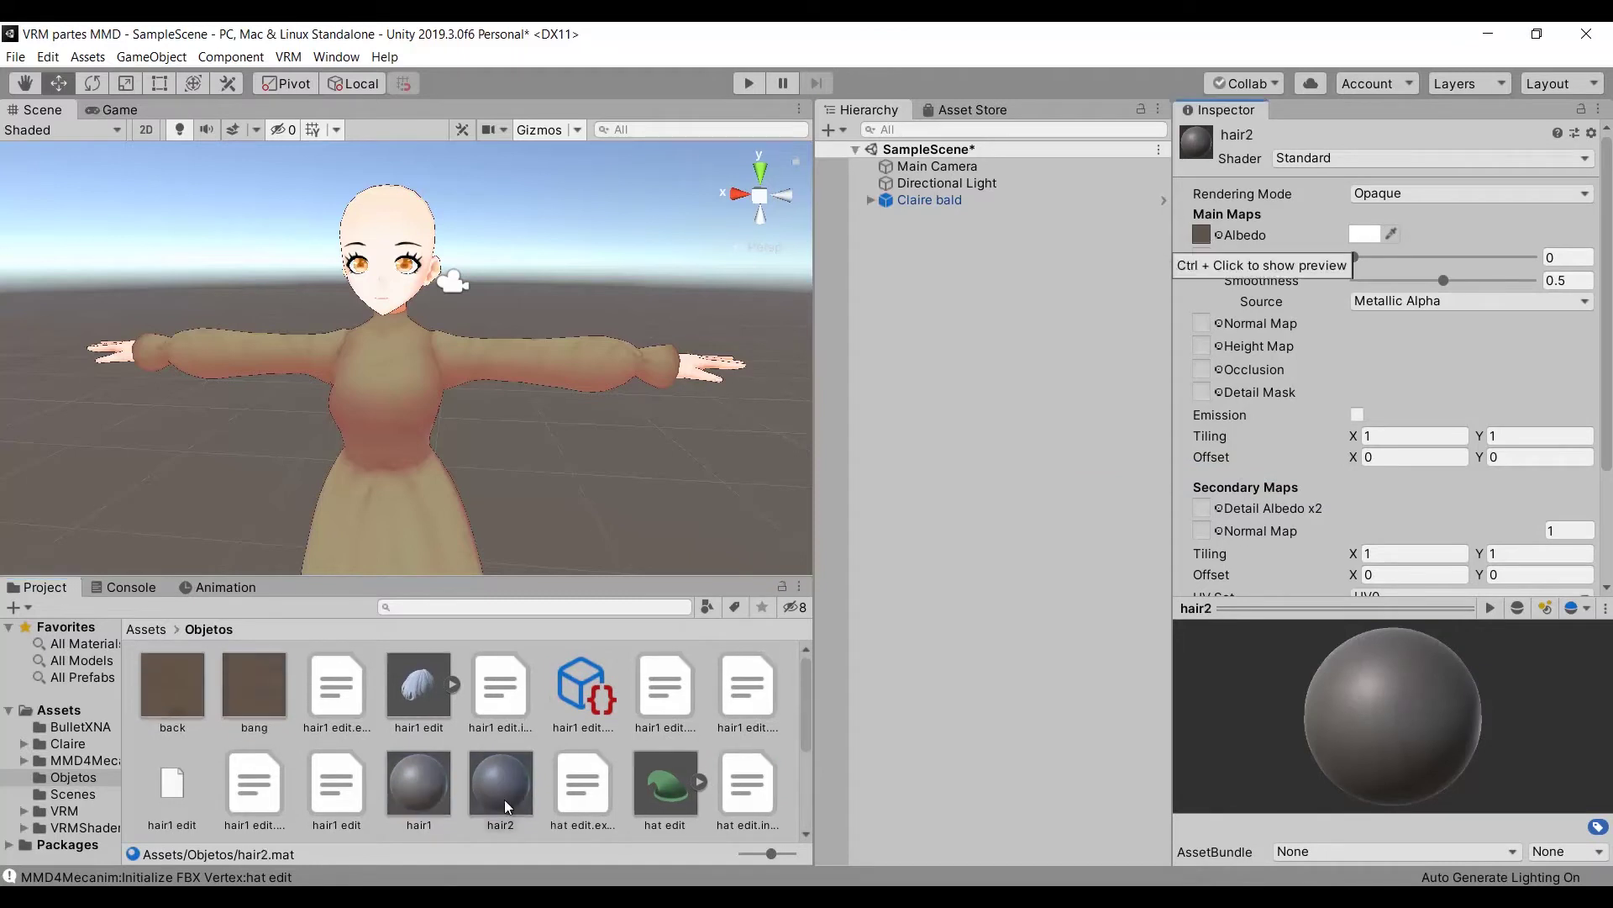
{"action": "key", "text": "ctrl+d"}
{"action": "scroll", "coordinate": [636, 713], "scroll_direction": "down", "scroll_amount": 3}
{"action": "scroll", "coordinate": [634, 713], "scroll_direction": "up", "scroll_amount": 3}
Switch the hair1, hair2 and hair3 materials together to the VRM/MToon shader and adjust their shade color.
{"action": "left_click", "coordinate": [419, 776]}
{"action": "left_click", "coordinate": [501, 776], "text": "ctrl"}
{"action": "left_click", "coordinate": [578, 776], "text": "ctrl"}
{"action": "left_click", "coordinate": [1431, 158]}
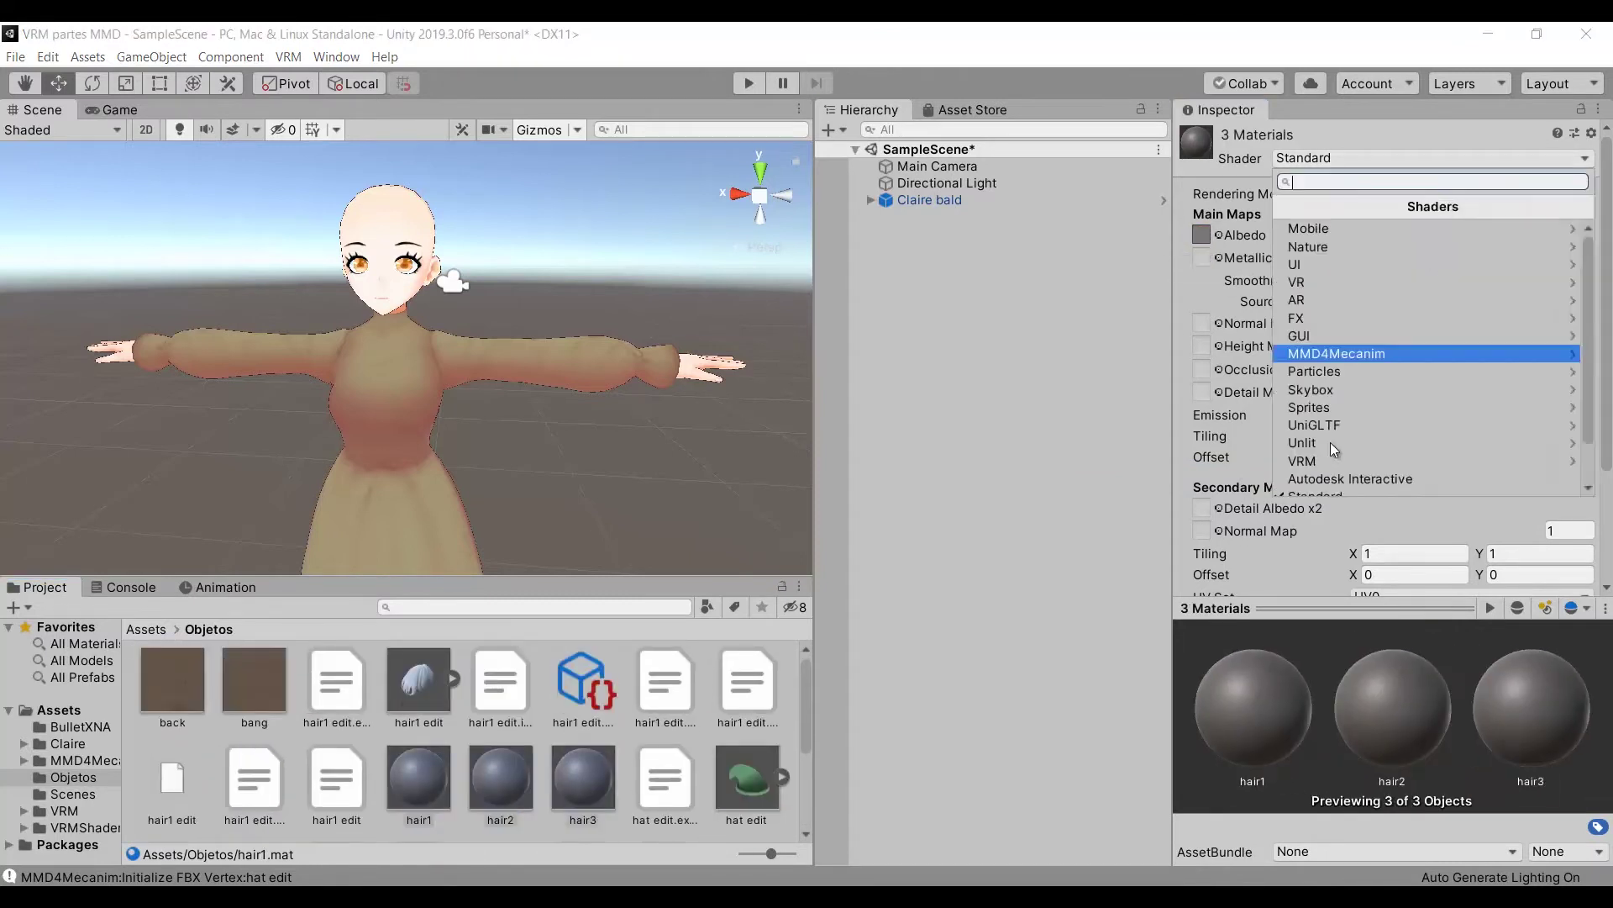
{"action": "left_click", "coordinate": [1311, 461]}
{"action": "left_click", "coordinate": [1311, 229]}
{"action": "left_click", "coordinate": [1368, 368]}
{"action": "left_click", "coordinate": [1028, 360]}
{"action": "left_click", "coordinate": [1152, 216]}
Open hair1 edit.pmx in PMX Editor and examine which texture its materials use for the hair1 edit remapping.
{"action": "left_click", "coordinate": [418, 681]}
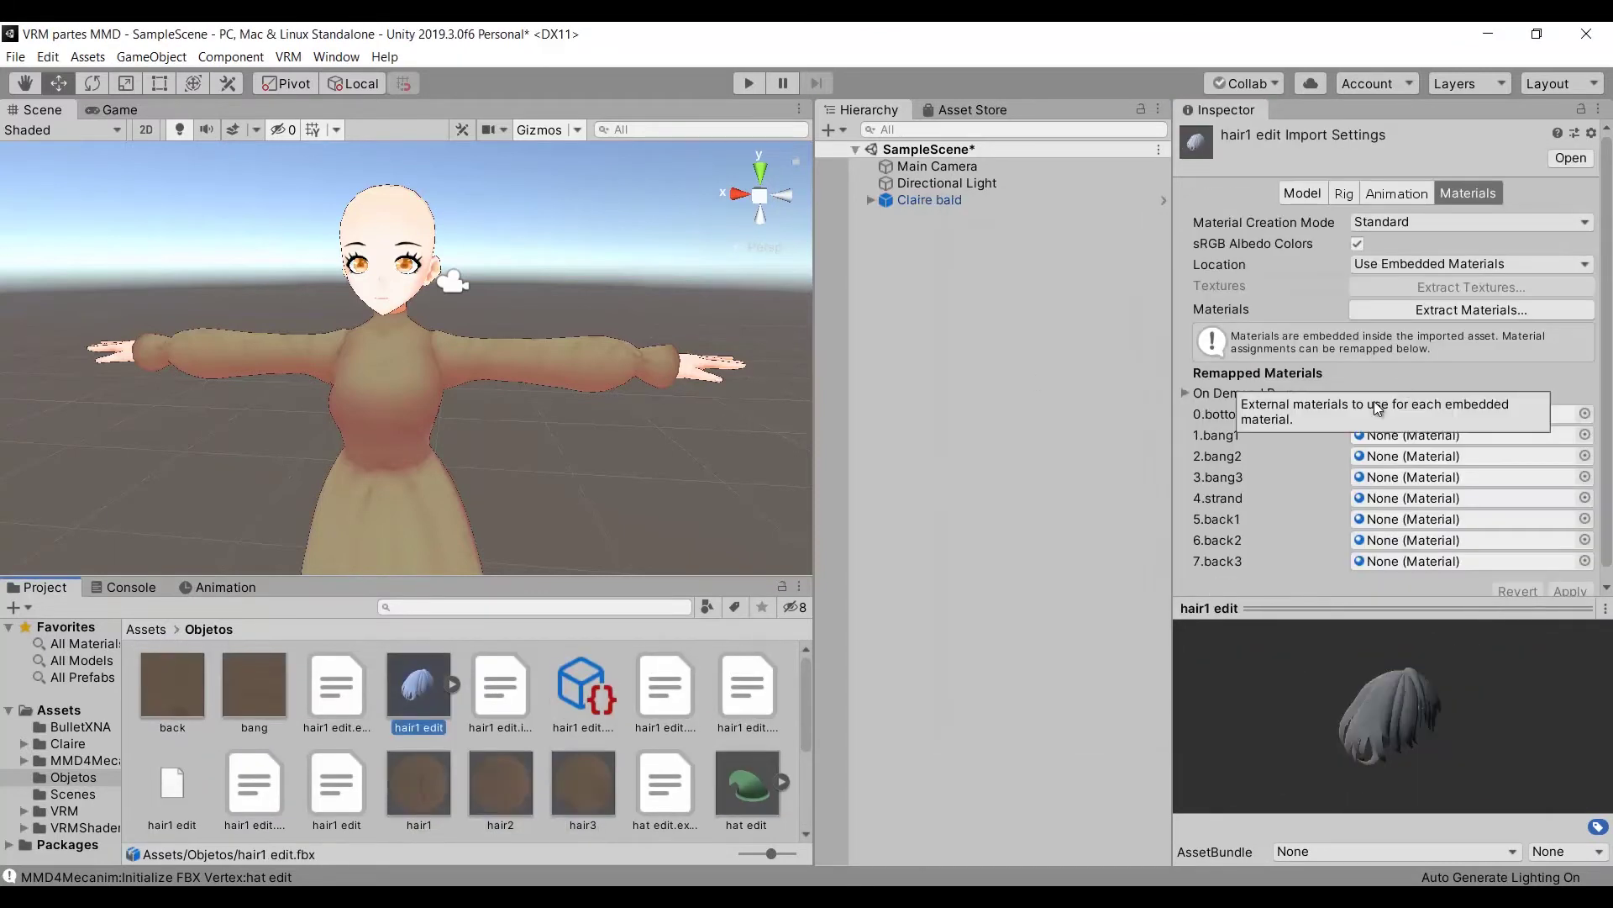
{"action": "mouse_move", "coordinate": [855, 898]}
{"action": "left_click", "coordinate": [956, 802]}
{"action": "left_click", "coordinate": [592, 897]}
{"action": "double_click", "coordinate": [1172, 419]}
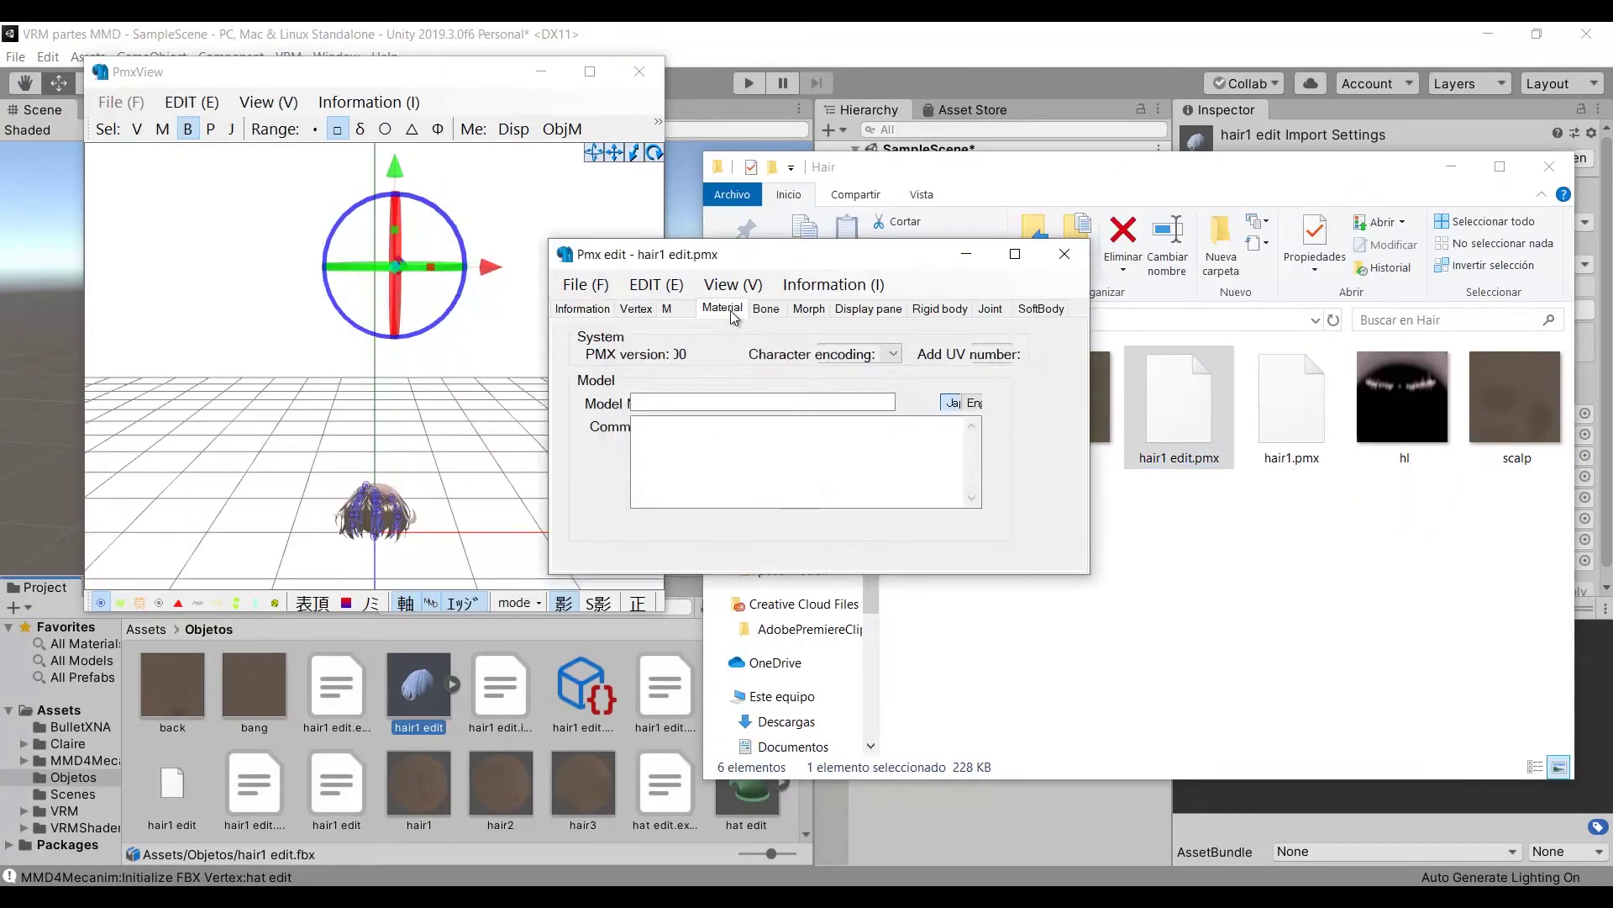
{"action": "left_click", "coordinate": [204, 281]}
{"action": "left_click", "coordinate": [660, 180]}
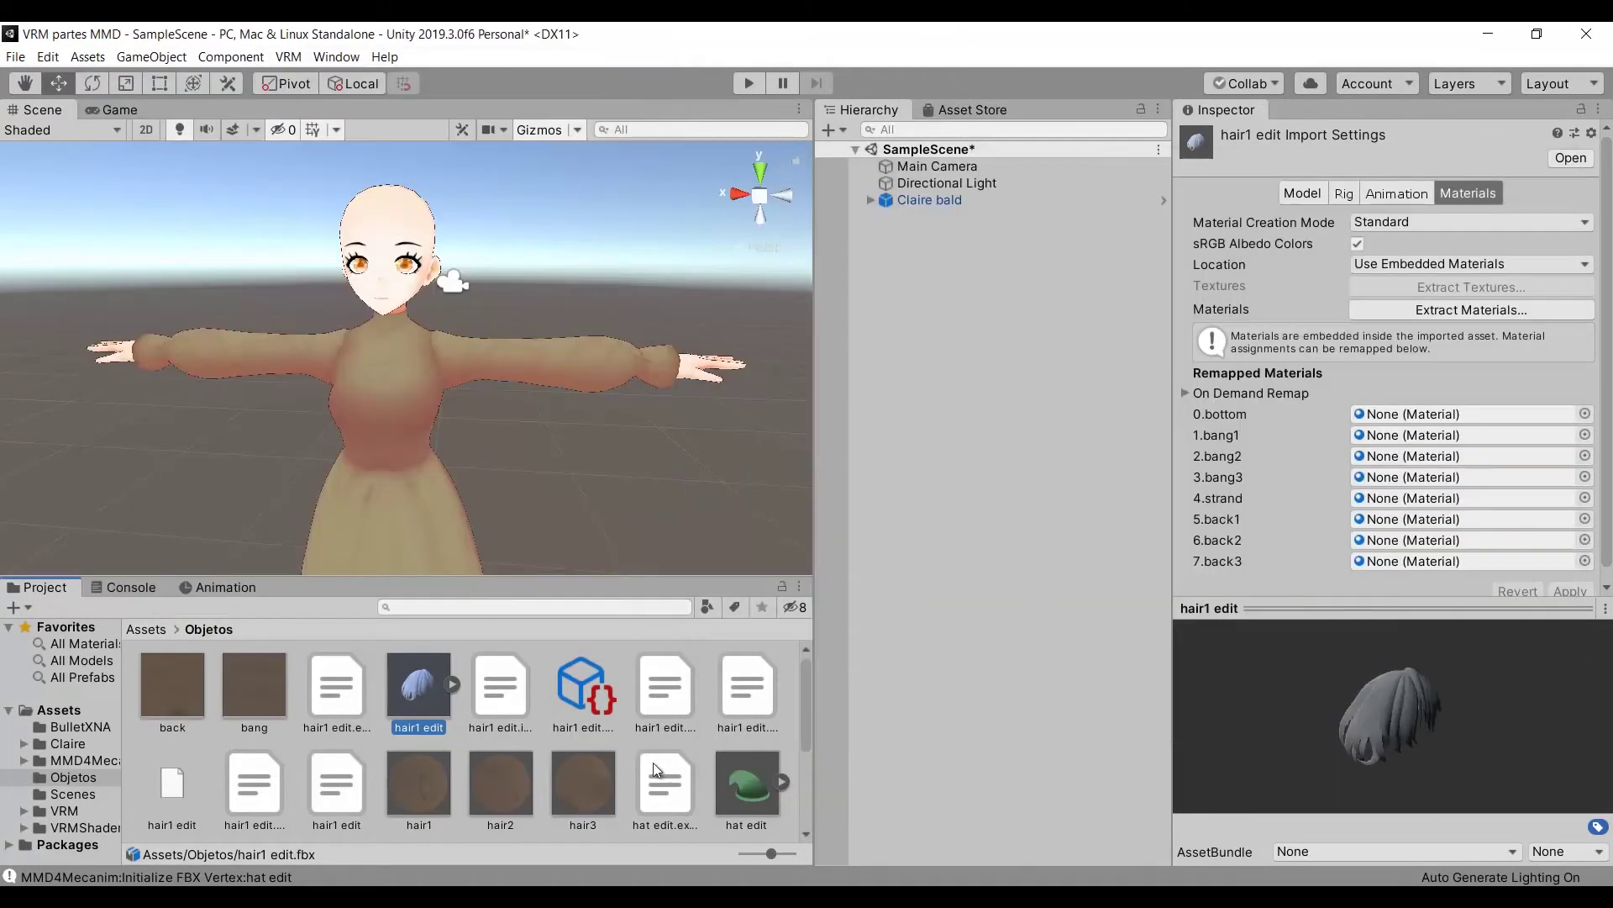
Remap hair1 edit's bottom material to hair3, the bangs and strand to hair2, and the back materials to hair1, checking PMX Editor, and apply.
{"action": "left_click_drag", "start_coordinate": [604, 779], "coordinate": [1433, 445]}
{"action": "left_click_drag", "start_coordinate": [500, 778], "coordinate": [641, 800]}
{"action": "key", "text": "alt+Tab"}
{"action": "left_click", "coordinate": [205, 319]}
{"action": "left_click", "coordinate": [210, 329]}
{"action": "left_click", "coordinate": [210, 350]}
{"action": "left_click", "coordinate": [563, 181]}
{"action": "left_click_drag", "start_coordinate": [500, 778], "coordinate": [1429, 487]}
{"action": "left_click_drag", "start_coordinate": [419, 778], "coordinate": [1430, 506]}
{"action": "left_click", "coordinate": [1570, 579]}
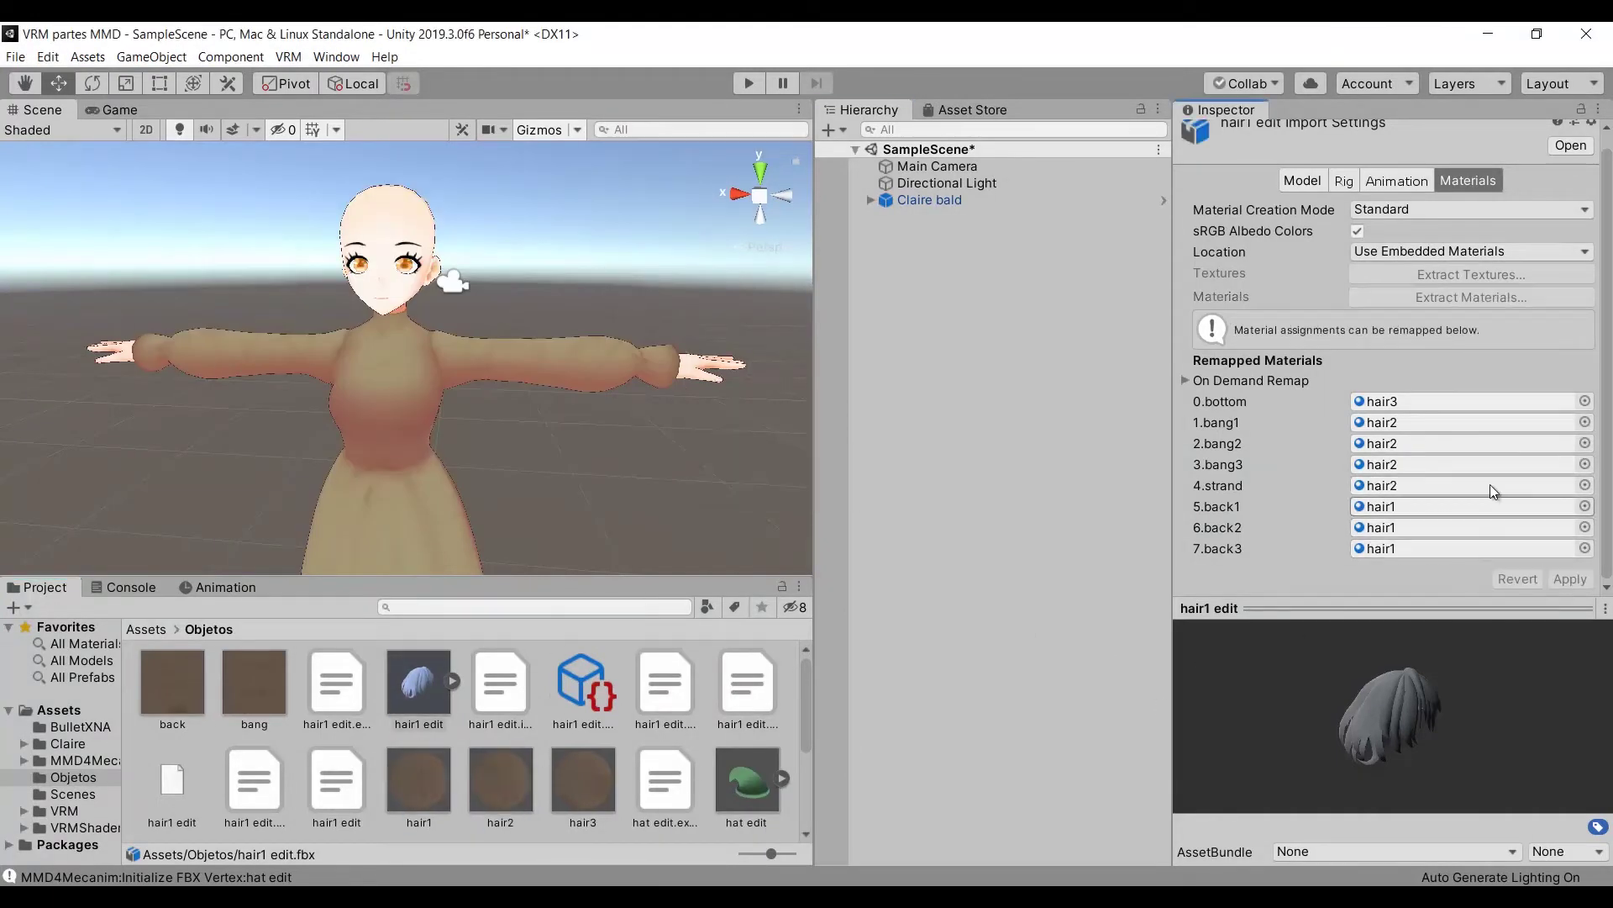
{"action": "left_click", "coordinate": [1350, 193]}
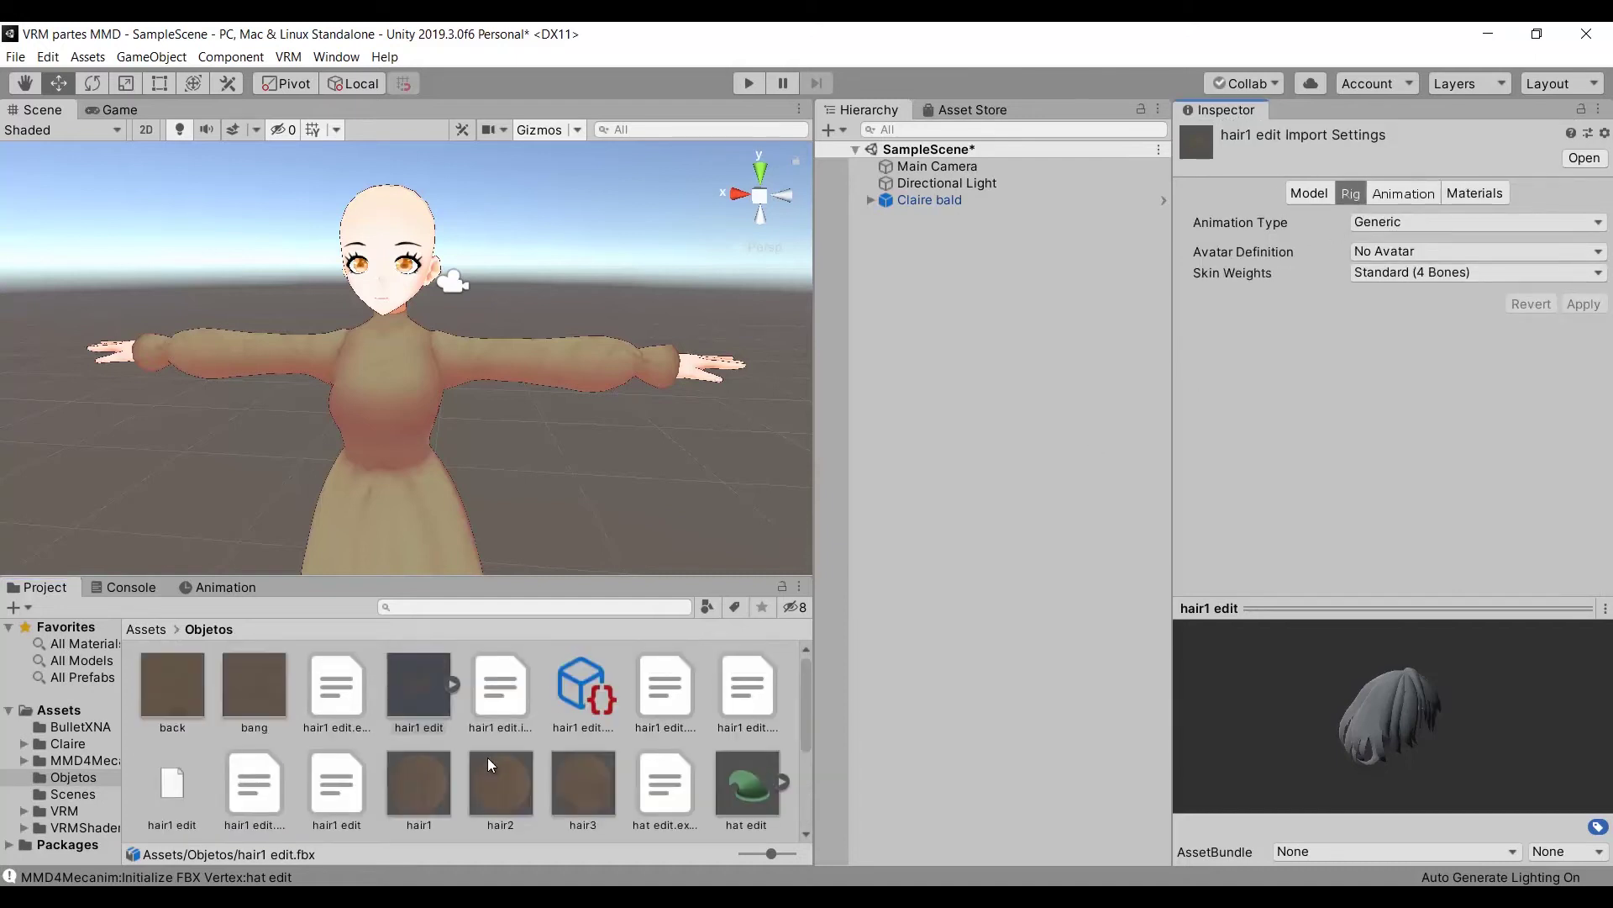
Expand the Claire bald skeleton down to J_Bip_C_Head and add the hair1 edit model as a child of that bone.
{"action": "left_click", "coordinate": [870, 199]}
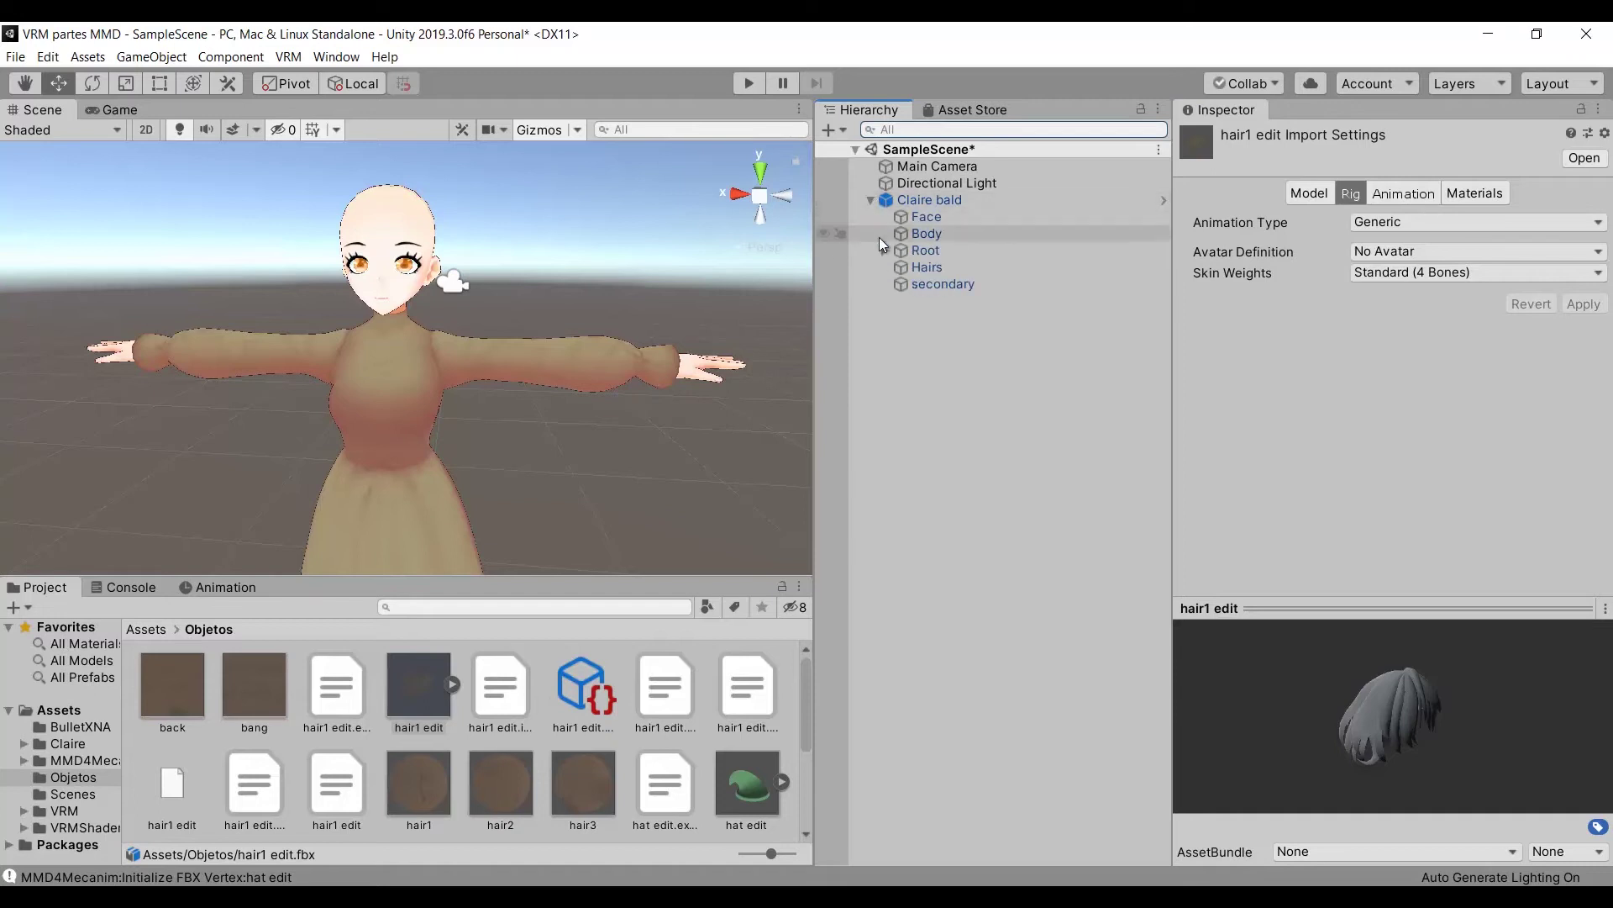
{"action": "left_click", "coordinate": [883, 252]}
{"action": "left_click", "coordinate": [900, 268]}
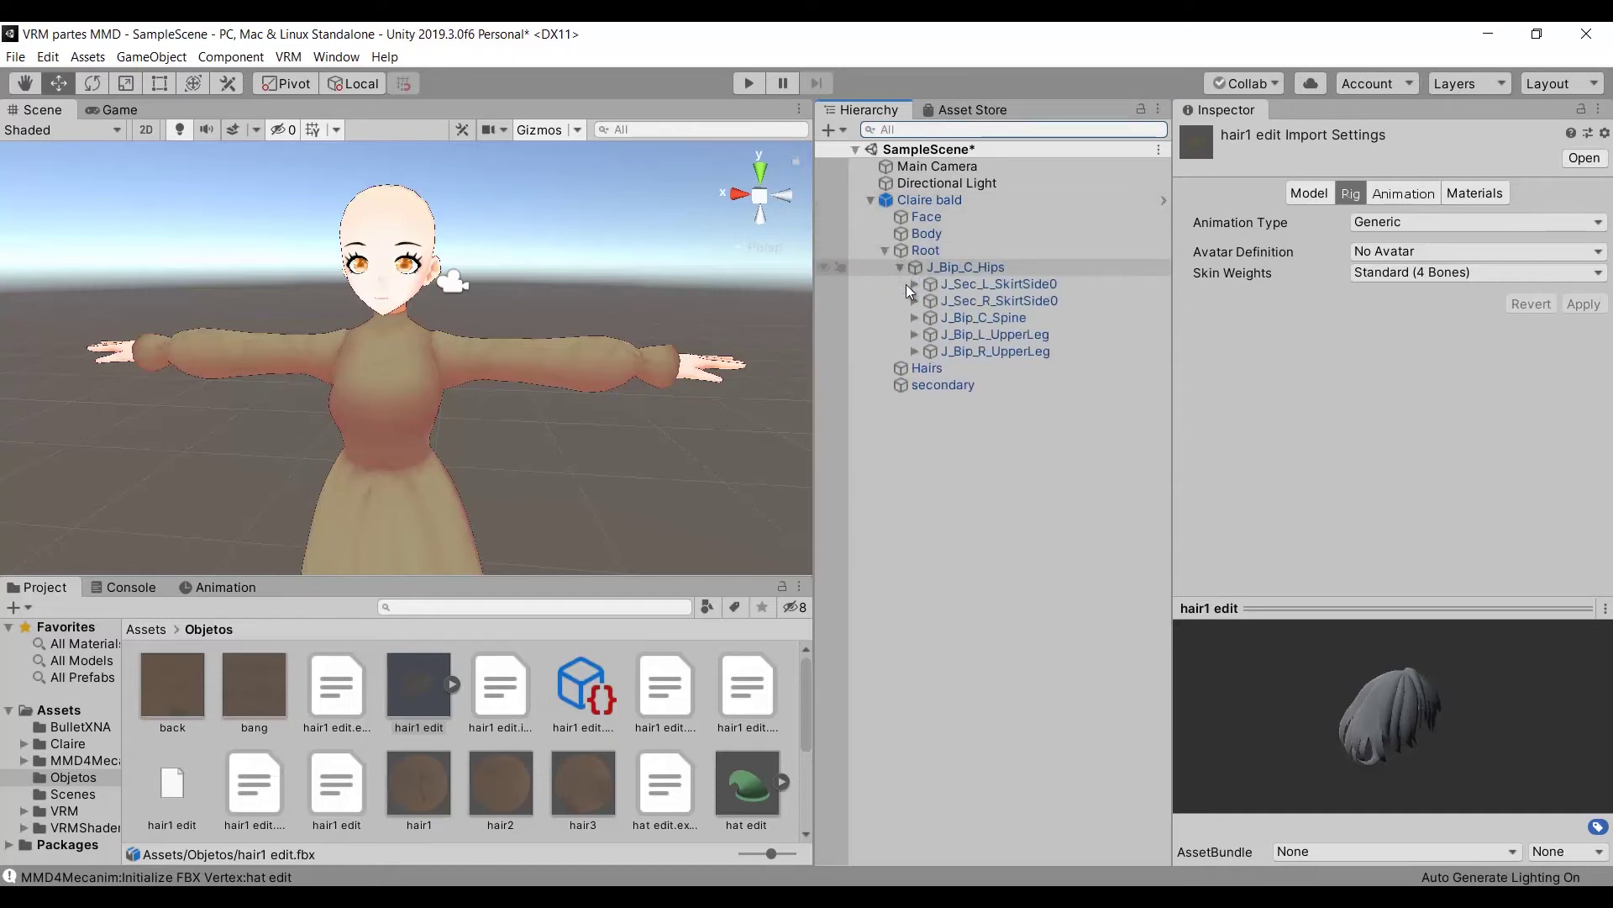
{"action": "left_click", "coordinate": [914, 318]}
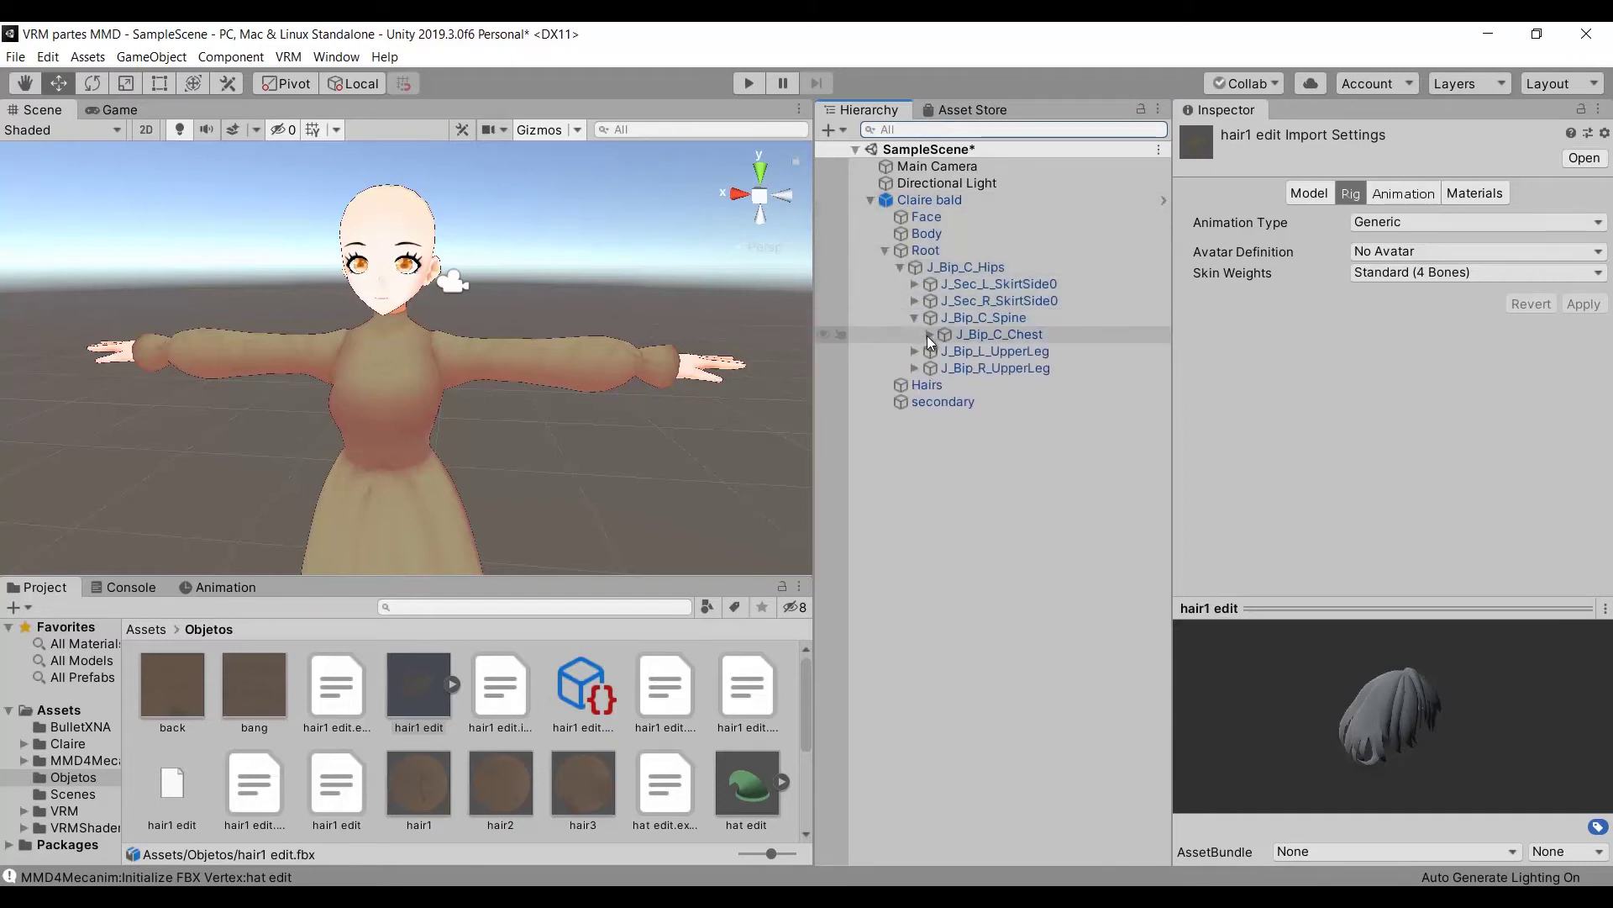
{"action": "left_click", "coordinate": [929, 335]}
{"action": "left_click", "coordinate": [942, 351]}
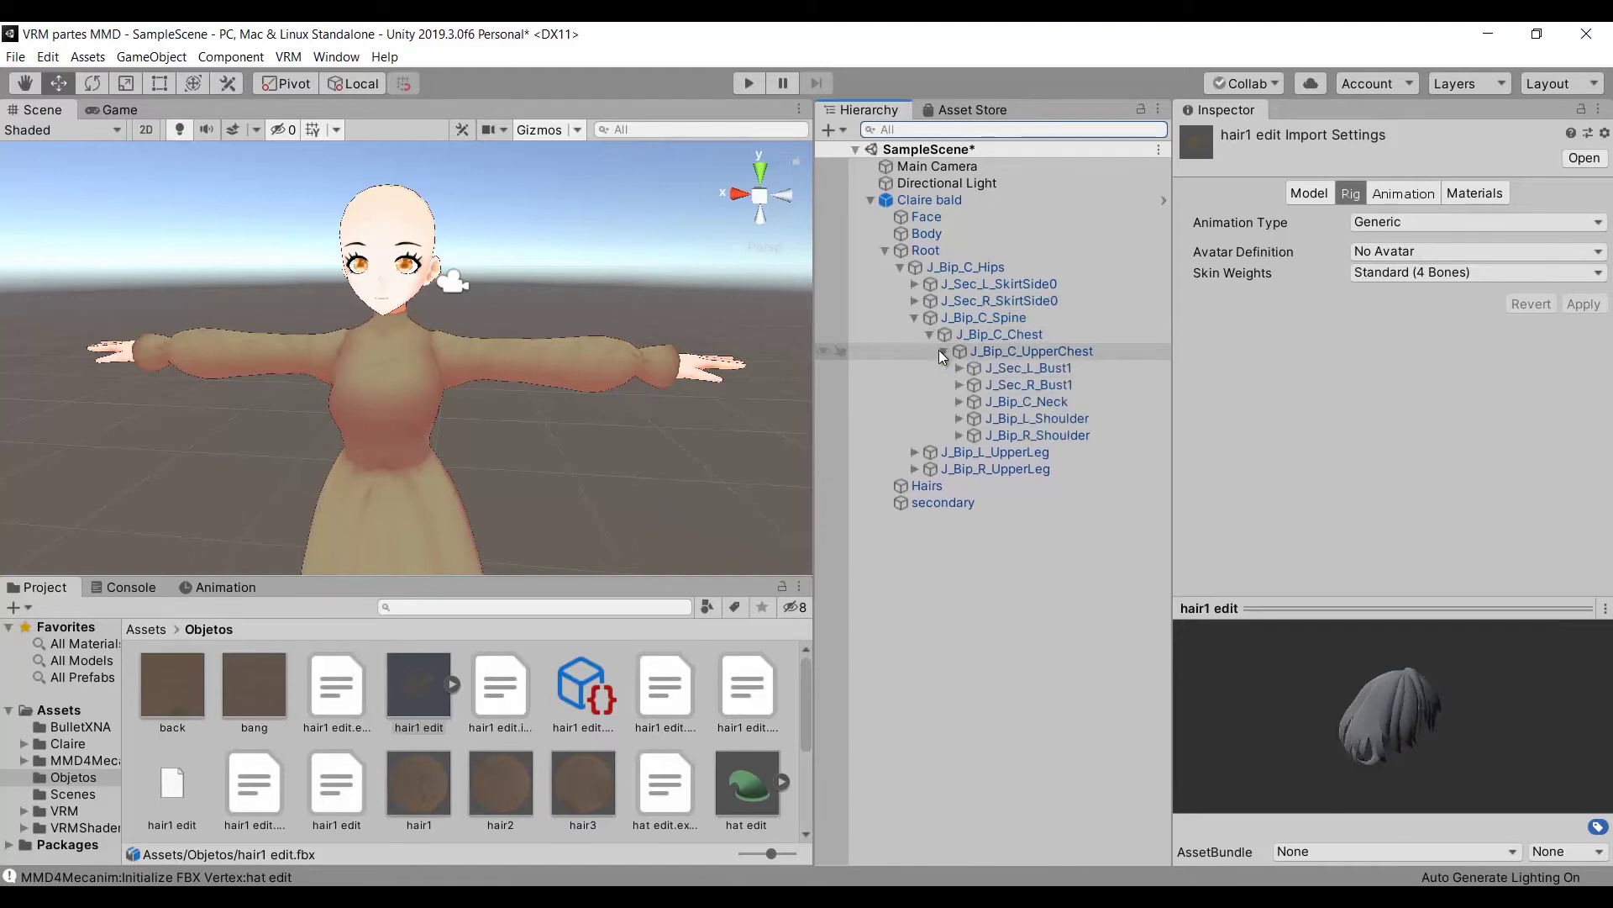
{"action": "left_click", "coordinate": [958, 401]}
{"action": "left_click", "coordinate": [990, 417]}
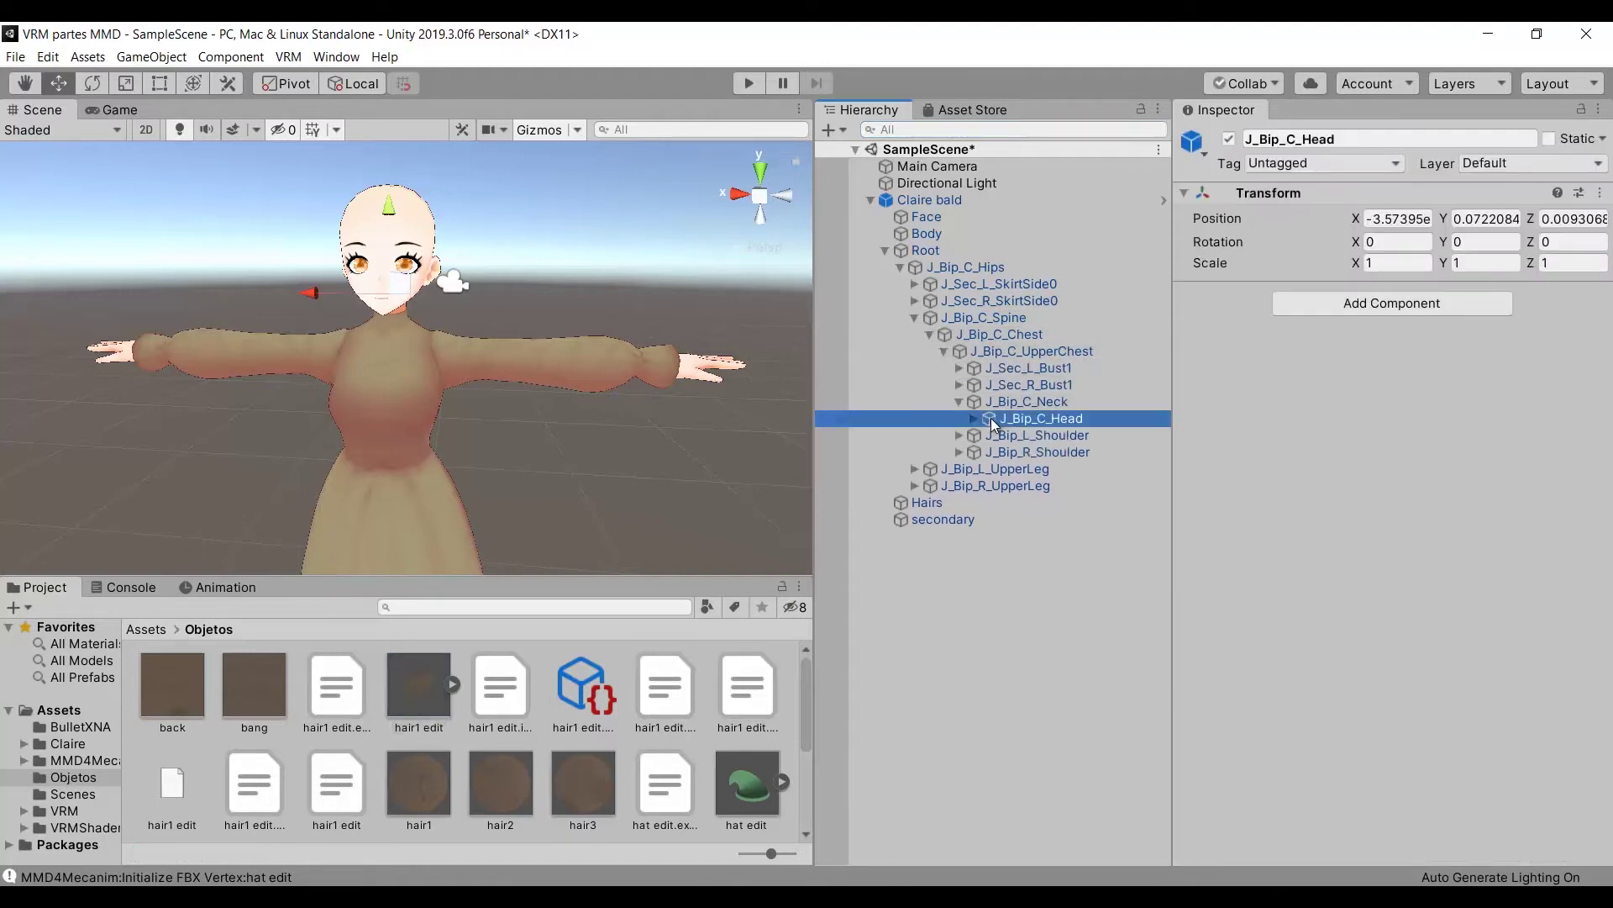
{"action": "left_click_drag", "start_coordinate": [429, 690], "coordinate": [1052, 480]}
{"action": "left_click_drag", "start_coordinate": [1066, 417], "coordinate": [1066, 417]}
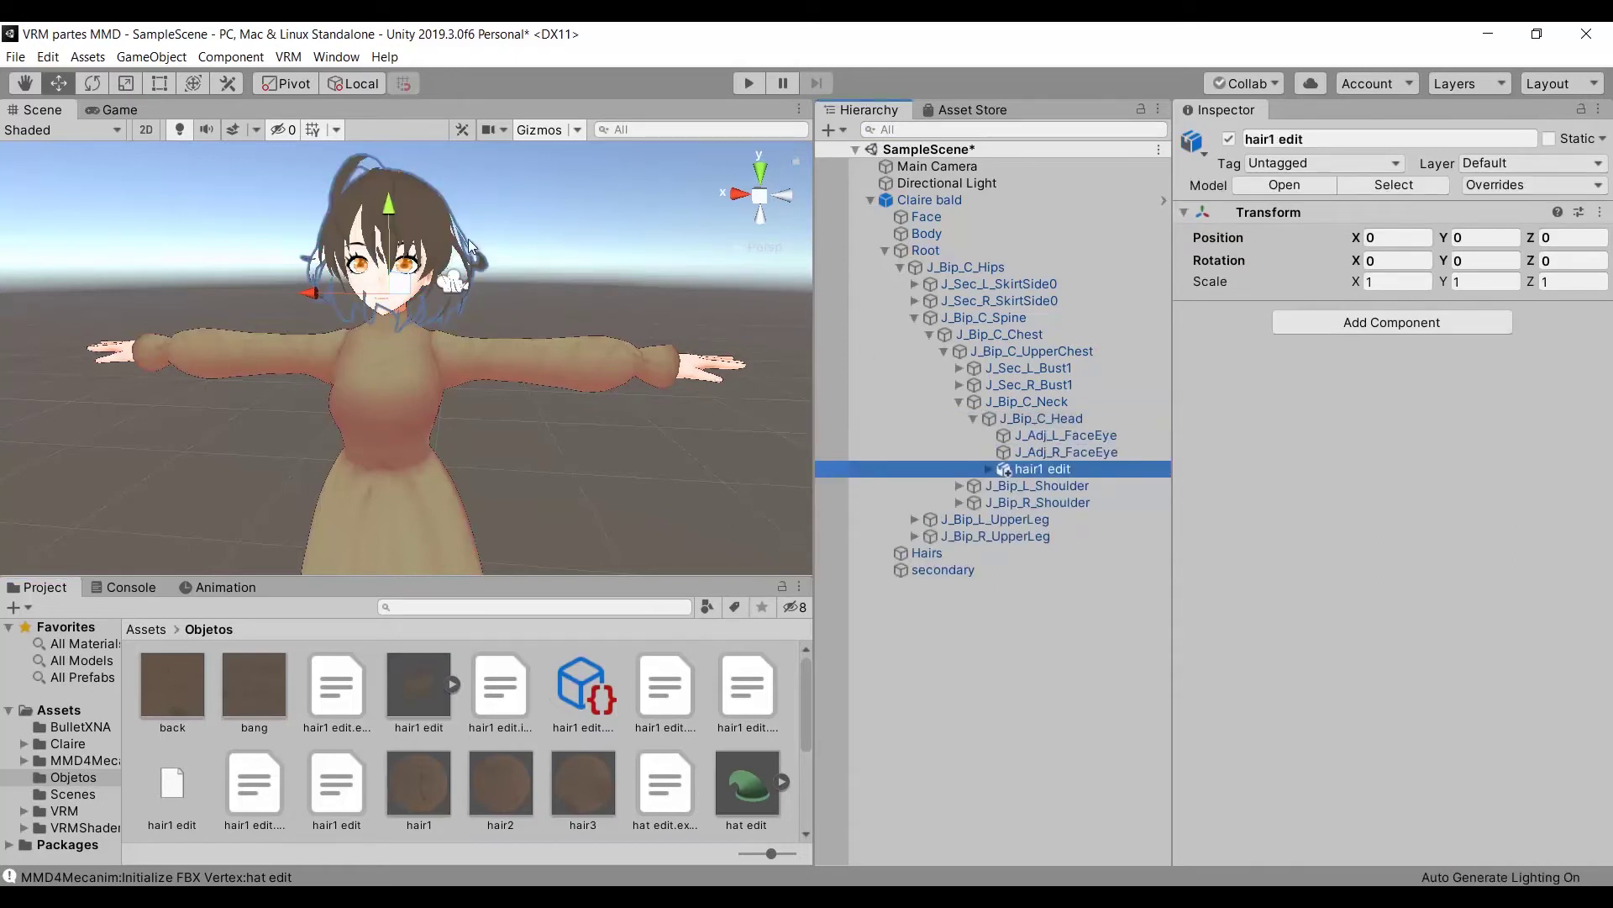
Set the Cull Mode of the hair1, hair2 and hair3 materials to Off.
{"action": "left_click_drag", "start_coordinate": [384, 440], "coordinate": [368, 407], "text": "alt"}
{"action": "left_click", "coordinate": [420, 780]}
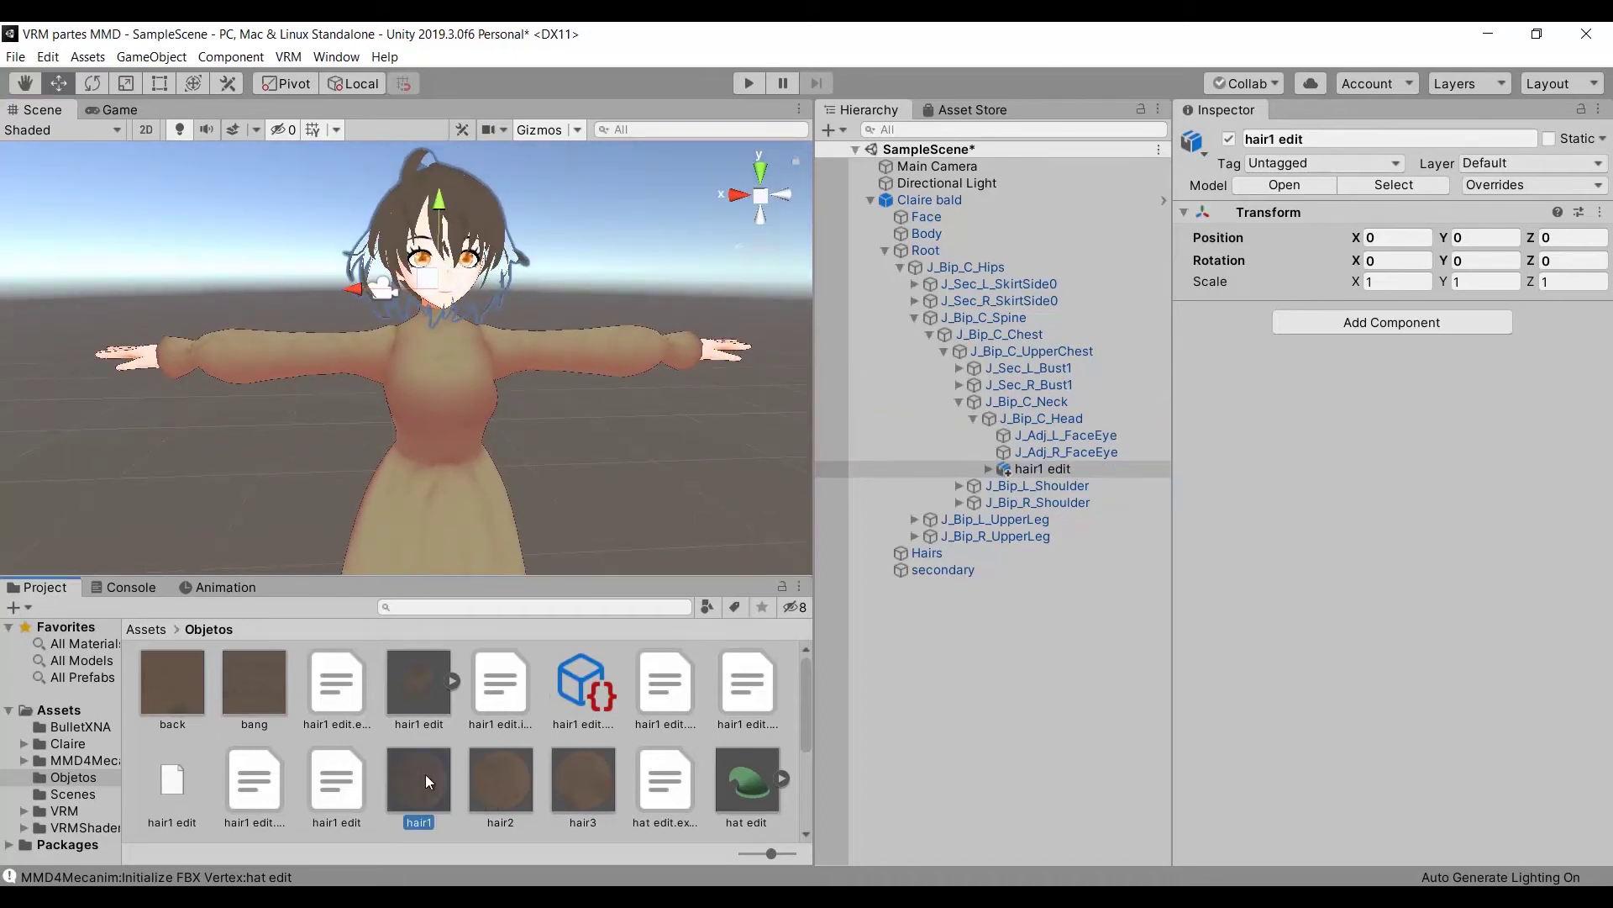
{"action": "left_click", "coordinate": [589, 780], "text": "shift"}
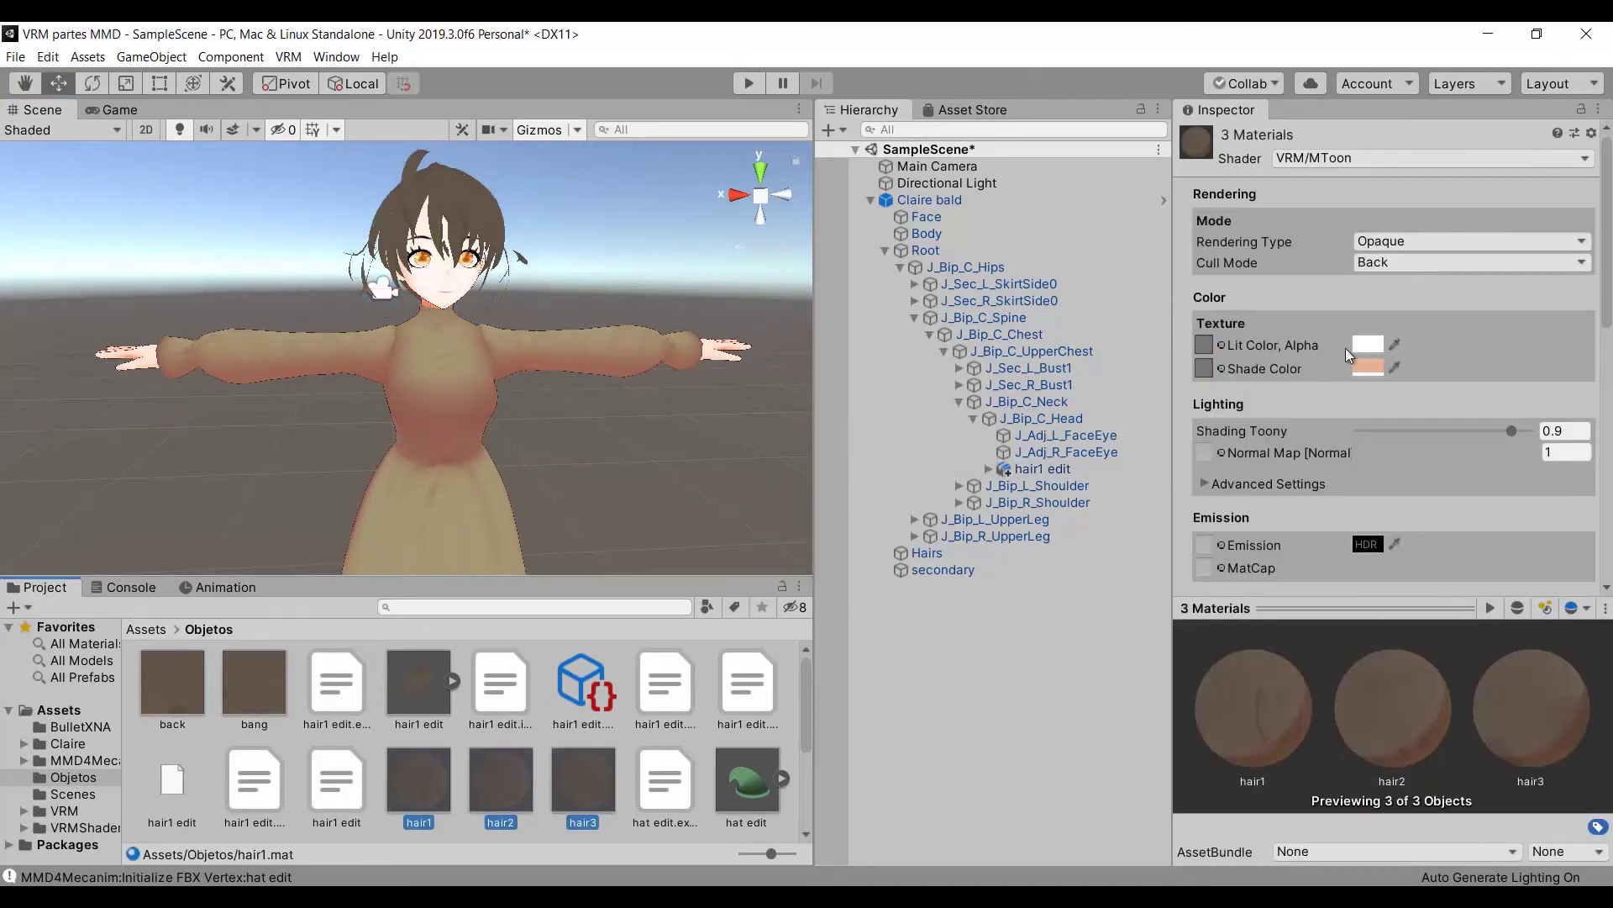
{"action": "left_click", "coordinate": [1405, 254]}
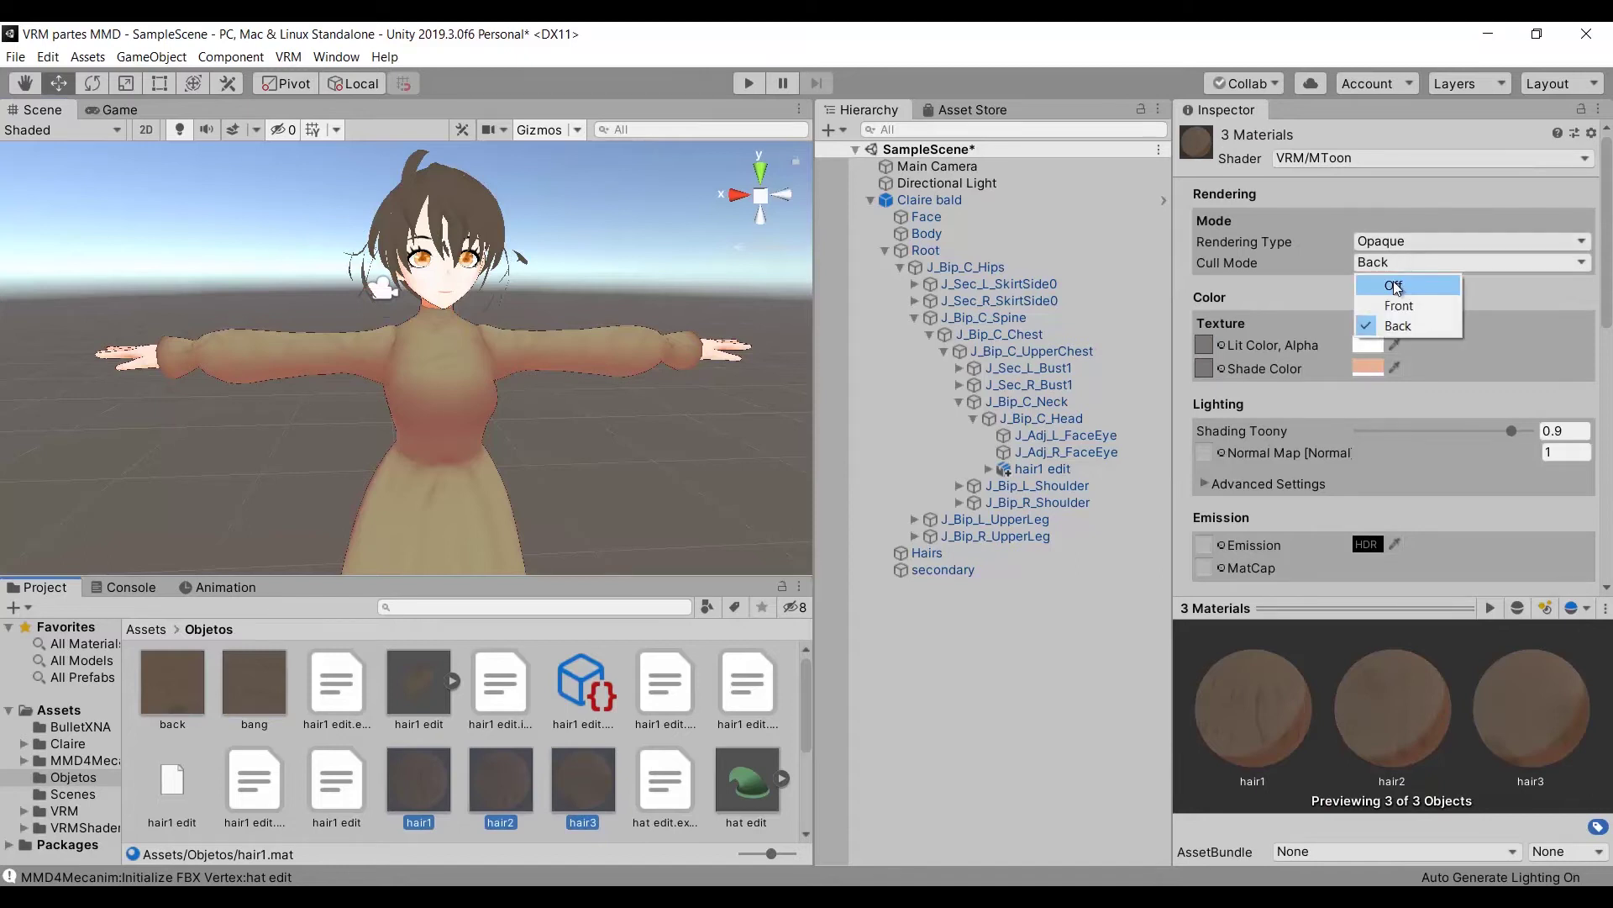
{"action": "left_click", "coordinate": [1398, 281]}
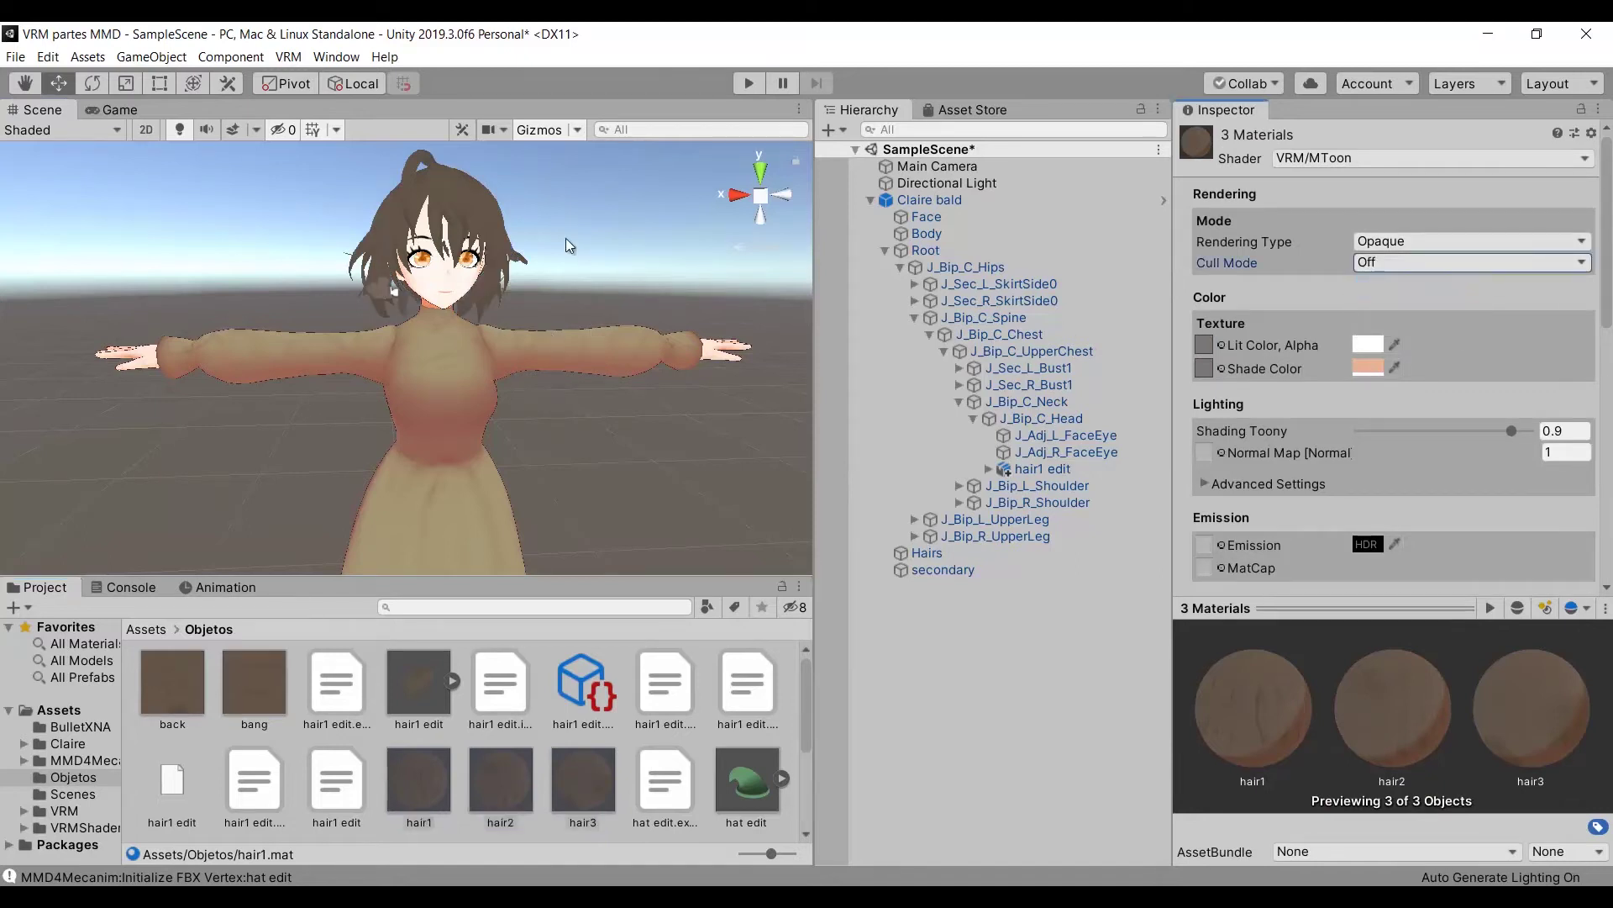
Nudge the hair1 edit model to fit the head, at position Y 0.005 and Z 0.015.
{"action": "left_click_drag", "start_coordinate": [562, 251], "coordinate": [17, 273], "text": "alt"}
{"action": "left_click", "coordinate": [1007, 475]}
{"action": "middle_click_drag", "start_coordinate": [264, 331], "coordinate": [371, 378]}
{"action": "left_click_drag", "start_coordinate": [186, 313], "coordinate": [175, 313]}
{"action": "left_click_drag", "start_coordinate": [267, 228], "coordinate": [268, 225]}
{"action": "left_click_drag", "start_coordinate": [268, 226], "coordinate": [583, 302], "text": "alt"}
{"action": "left_click", "coordinate": [583, 303]}
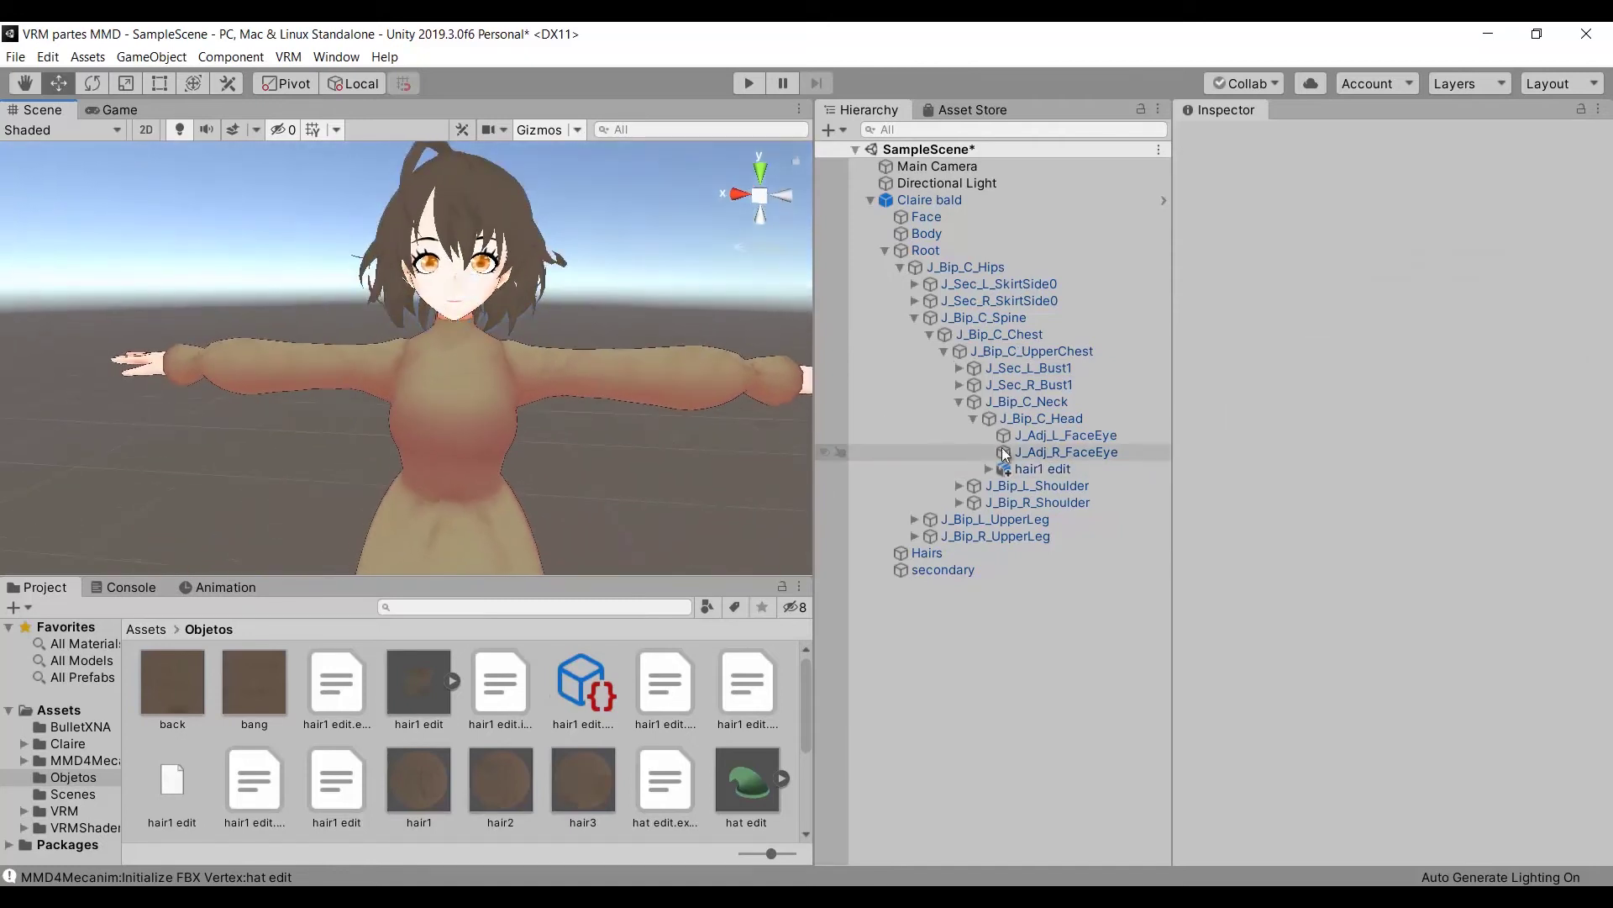
Test-rotate the J_Bip_C_Head bone to check that the hair follows it, and undo the rotation.
{"action": "left_click", "coordinate": [1089, 420]}
{"action": "left_click", "coordinate": [90, 85]}
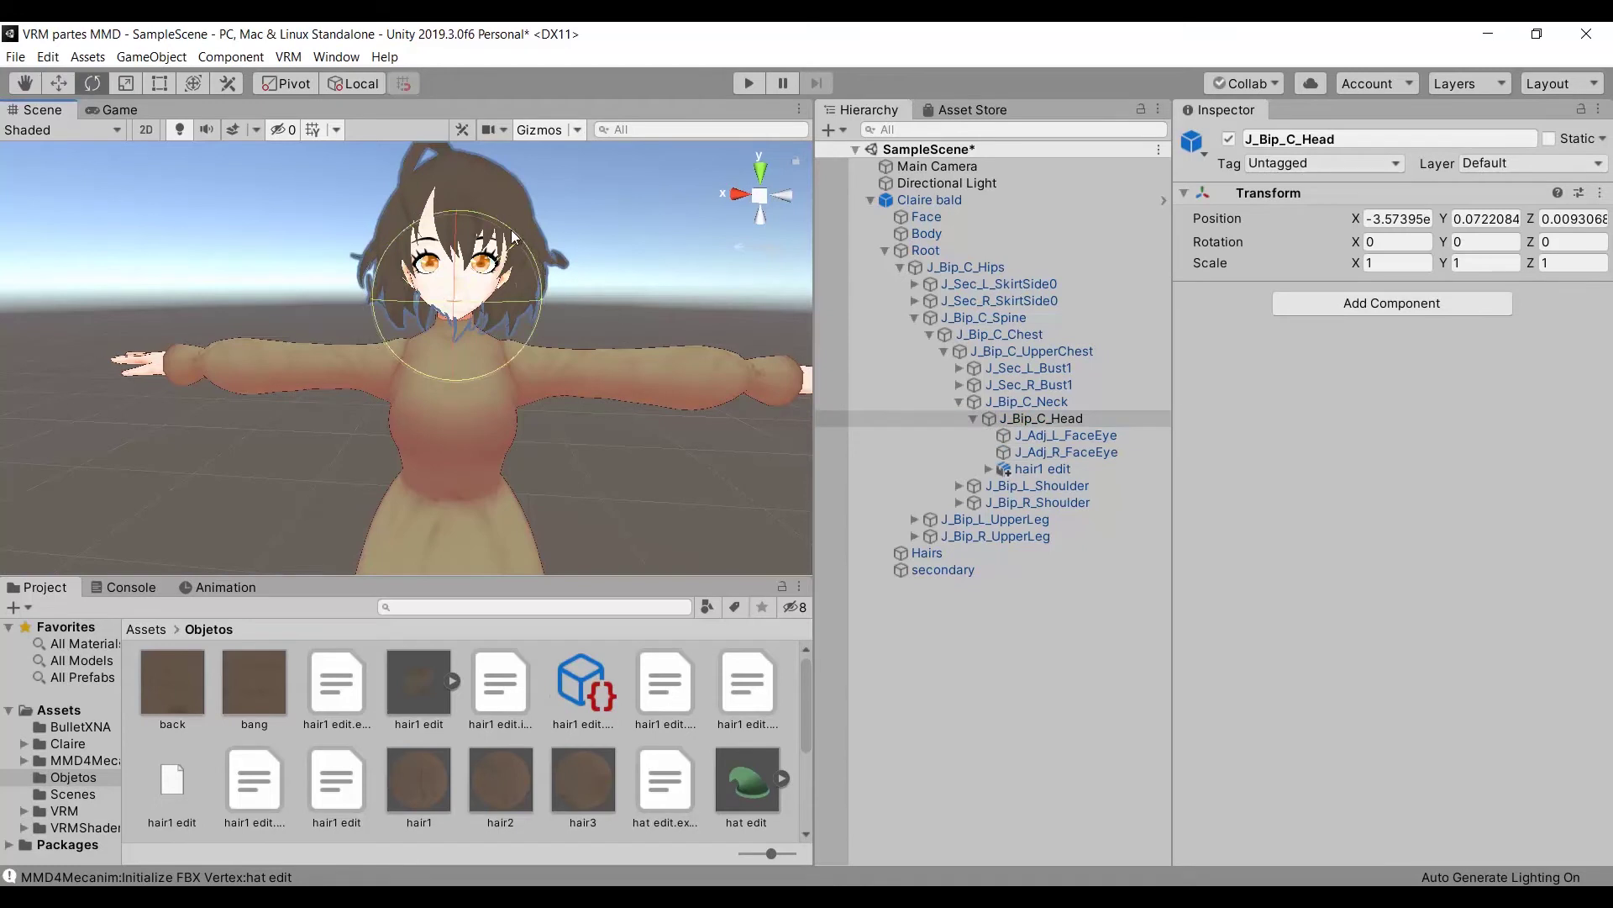
{"action": "left_click_drag", "start_coordinate": [454, 212], "coordinate": [506, 243]}
{"action": "key", "text": "ctrl+z"}
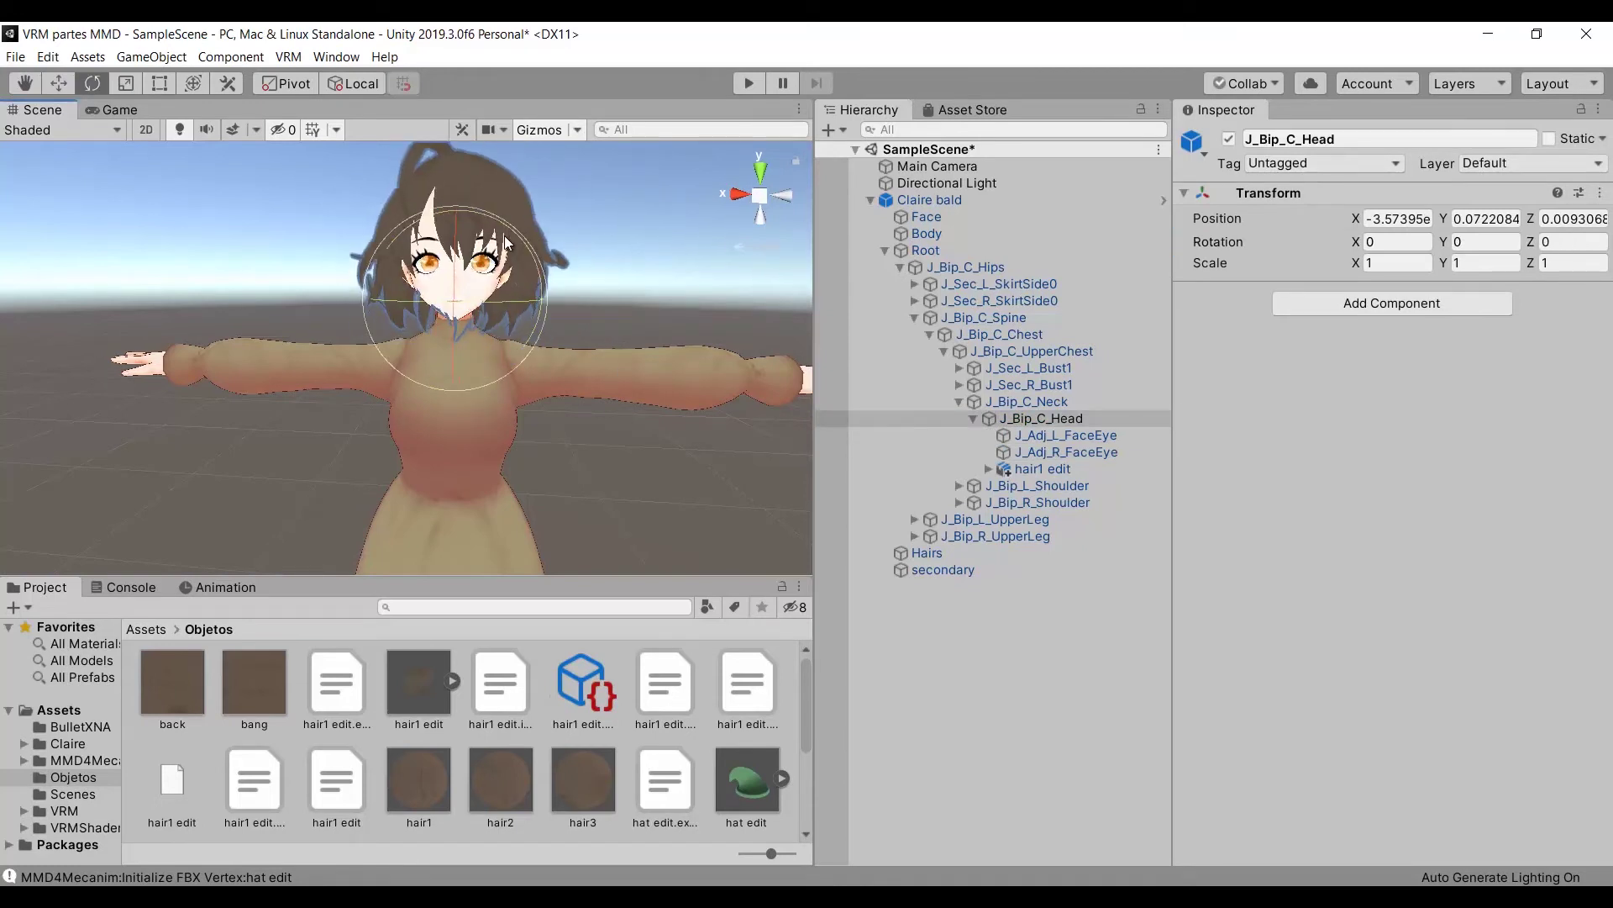
Add the hat edit model as a child of J_Bip_C_Head and raise it to Y 0.22 above the head.
{"action": "left_click", "coordinate": [735, 765]}
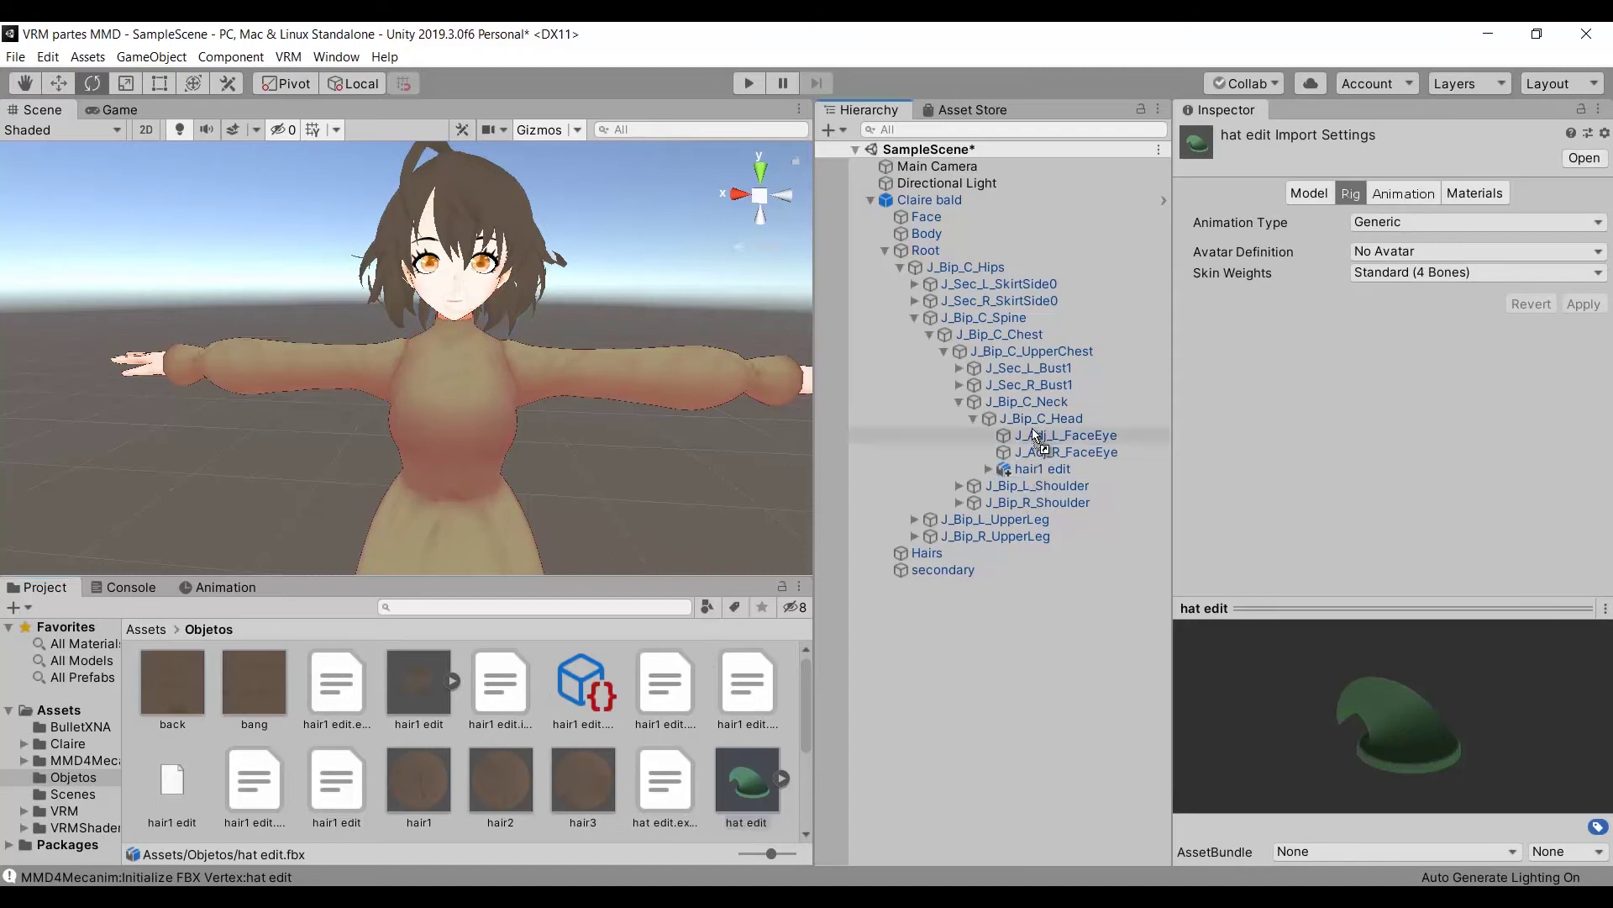
{"action": "left_click_drag", "start_coordinate": [1036, 433], "coordinate": [1035, 430]}
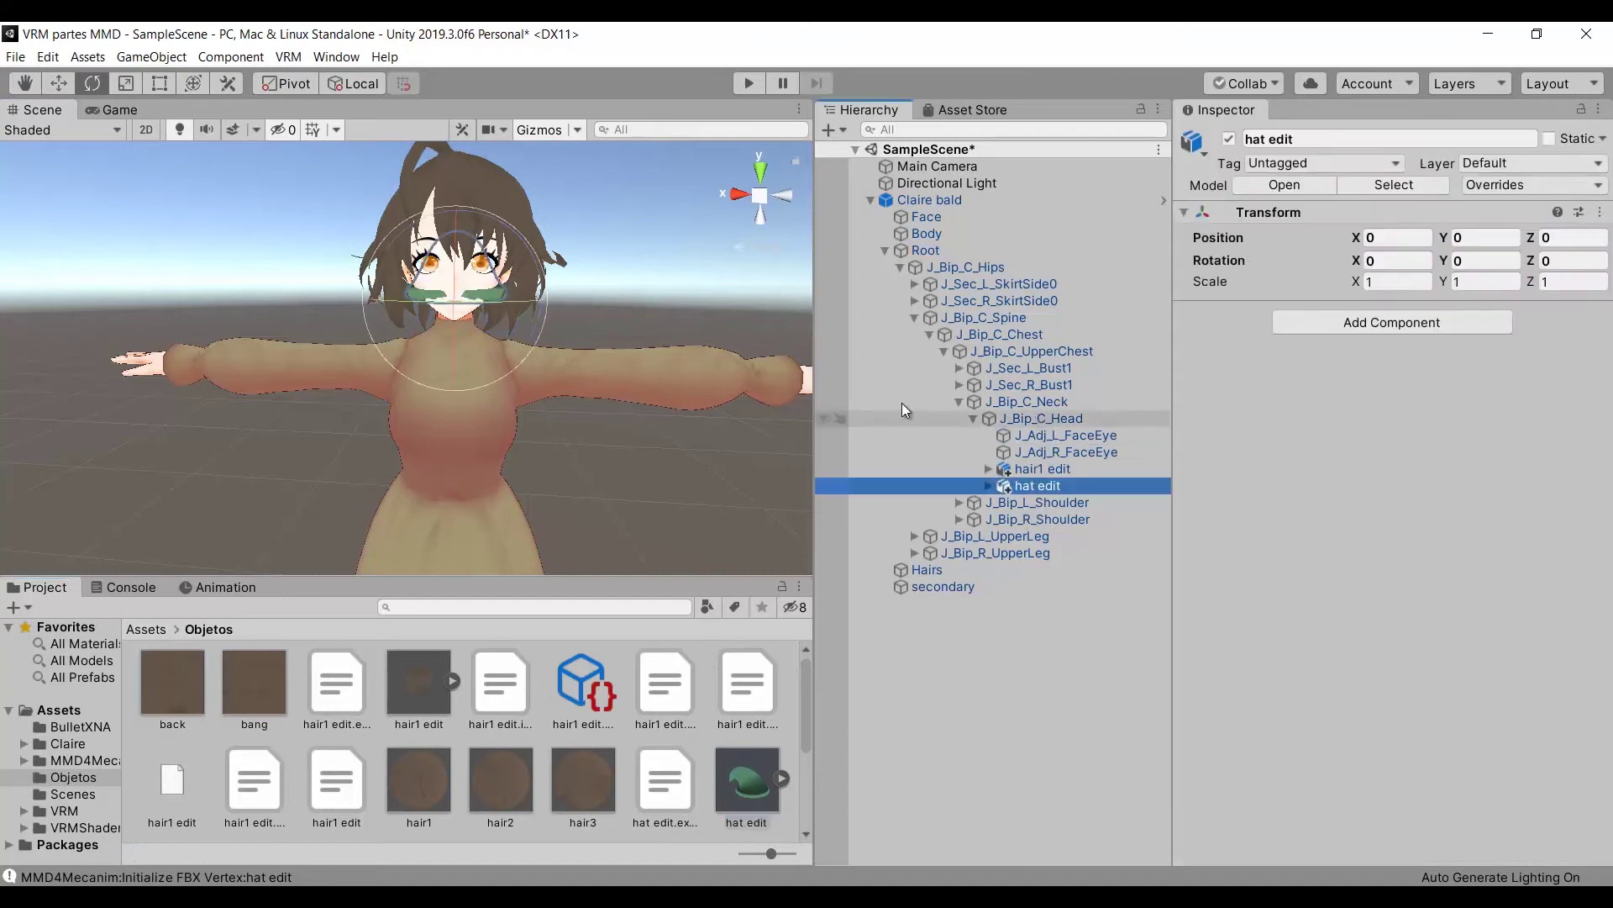
{"action": "left_click", "coordinate": [68, 81]}
{"action": "left_click_drag", "start_coordinate": [460, 215], "coordinate": [461, 92]}
Scale up the hat edit model and reposition it vertically and in depth to sit over the hair.
{"action": "left_click_drag", "start_coordinate": [550, 324], "coordinate": [790, 327], "text": "alt"}
{"action": "left_click", "coordinate": [125, 83]}
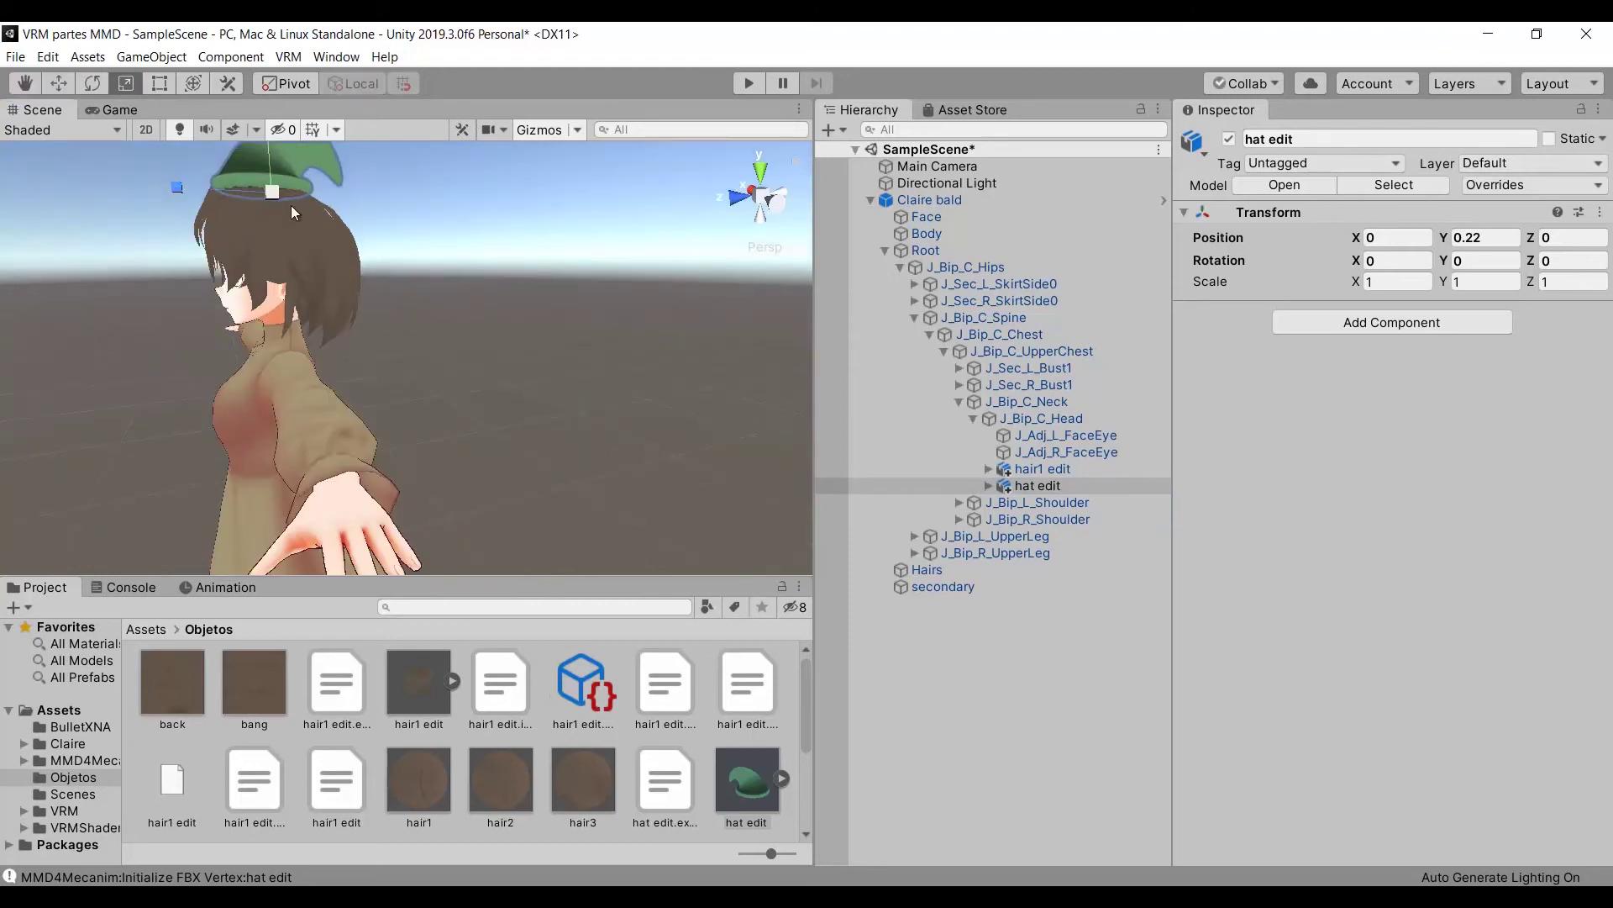
{"action": "left_click_drag", "start_coordinate": [220, 172], "coordinate": [315, 277]}
{"action": "left_click", "coordinate": [58, 83]}
{"action": "left_click_drag", "start_coordinate": [259, 163], "coordinate": [267, 210]}
{"action": "left_click_drag", "start_coordinate": [178, 280], "coordinate": [210, 279]}
{"action": "left_click_drag", "start_coordinate": [252, 353], "coordinate": [571, 353], "text": "alt"}
{"action": "left_click_drag", "start_coordinate": [424, 210], "coordinate": [424, 151]}
Tilt the hat backward and lower it onto the hair, checking the fit from several angles.
{"action": "left_click_drag", "start_coordinate": [605, 407], "coordinate": [347, 406], "text": "alt"}
{"action": "key", "text": "e"}
{"action": "left_click_drag", "start_coordinate": [233, 313], "coordinate": [248, 251]}
{"action": "key", "text": "w"}
{"action": "left_click_drag", "start_coordinate": [337, 310], "coordinate": [335, 345]}
{"action": "left_click", "coordinate": [474, 281]}
{"action": "left_click_drag", "start_coordinate": [252, 281], "coordinate": [569, 274], "text": "alt"}
{"action": "left_click", "coordinate": [504, 256]}
{"action": "left_click_drag", "start_coordinate": [504, 336], "coordinate": [202, 307], "text": "alt"}
{"action": "left_click", "coordinate": [580, 277]}
{"action": "left_click", "coordinate": [344, 264]}
{"action": "left_click", "coordinate": [521, 277]}
{"action": "scroll", "coordinate": [403, 336], "scroll_direction": "down", "scroll_amount": 5}
{"action": "left_click_drag", "start_coordinate": [311, 353], "coordinate": [571, 353], "text": "alt"}
{"action": "scroll", "coordinate": [504, 353], "scroll_direction": "up", "scroll_amount": 6}
Test-rotate J_Bip_C_Head with both hair and hat attached, and undo the rotation.
{"action": "left_click", "coordinate": [1027, 418]}
{"action": "key", "text": "e"}
{"action": "mouse_move", "coordinate": [411, 319]}
{"action": "left_mouse_down"}
{"action": "mouse_move", "coordinate": [538, 294]}
{"action": "mouse_move", "coordinate": [420, 320]}
{"action": "left_mouse_up"}
{"action": "key", "text": "ctrl+z"}
Examine the existing VRM Spring Bone components on Claire bald's secondary object.
{"action": "left_click", "coordinate": [1078, 485]}
{"action": "left_click", "coordinate": [1077, 471]}
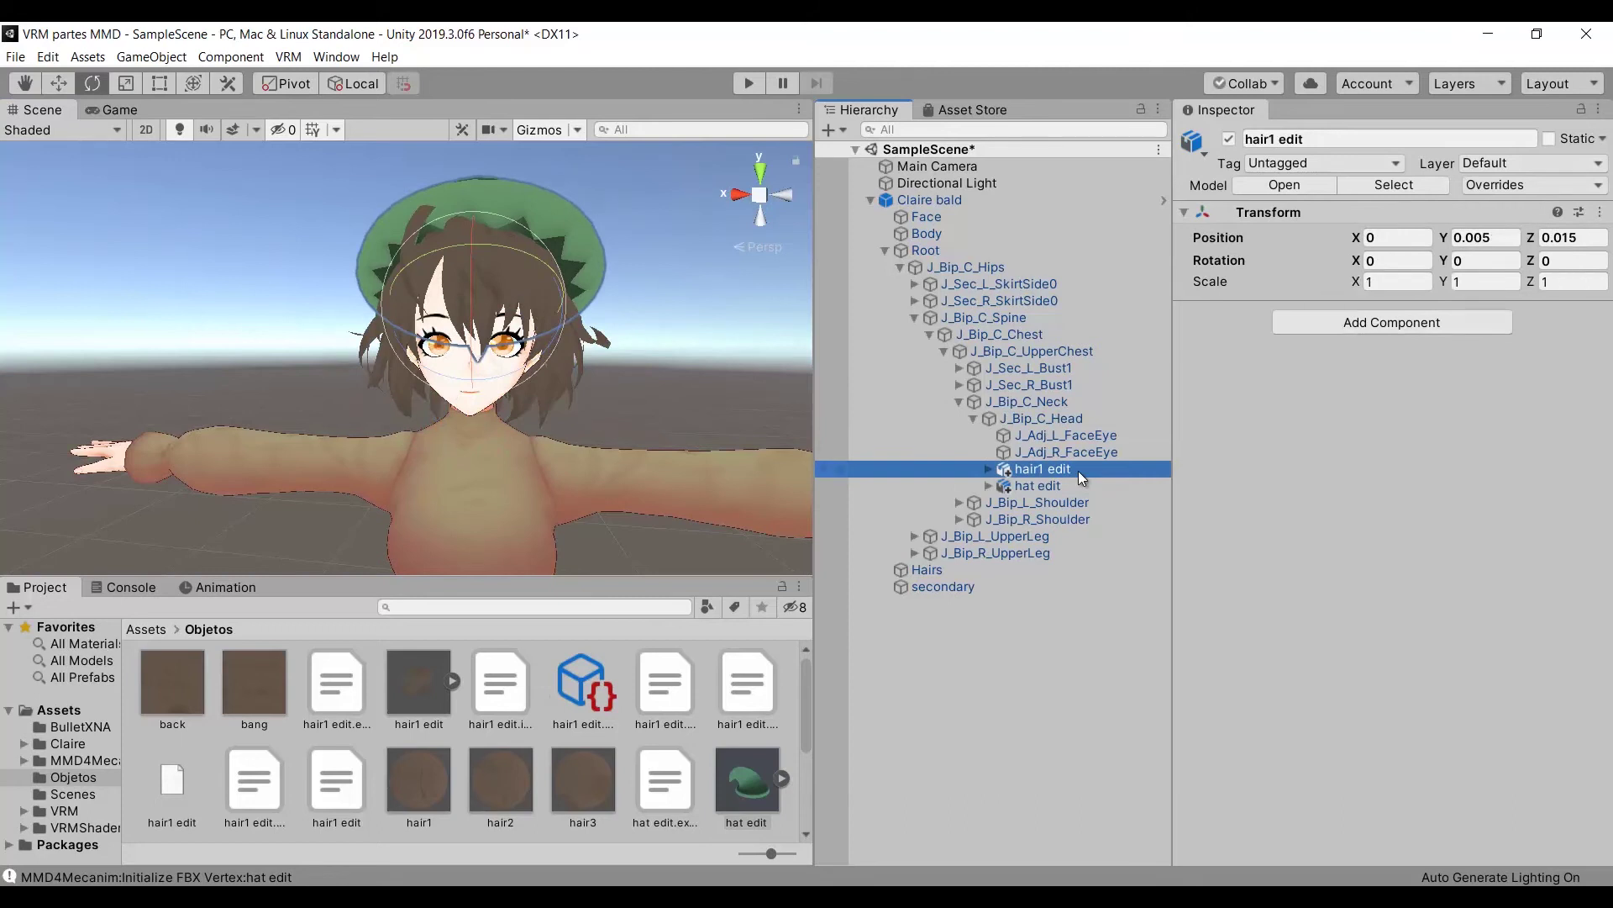
{"action": "left_click", "coordinate": [1007, 587]}
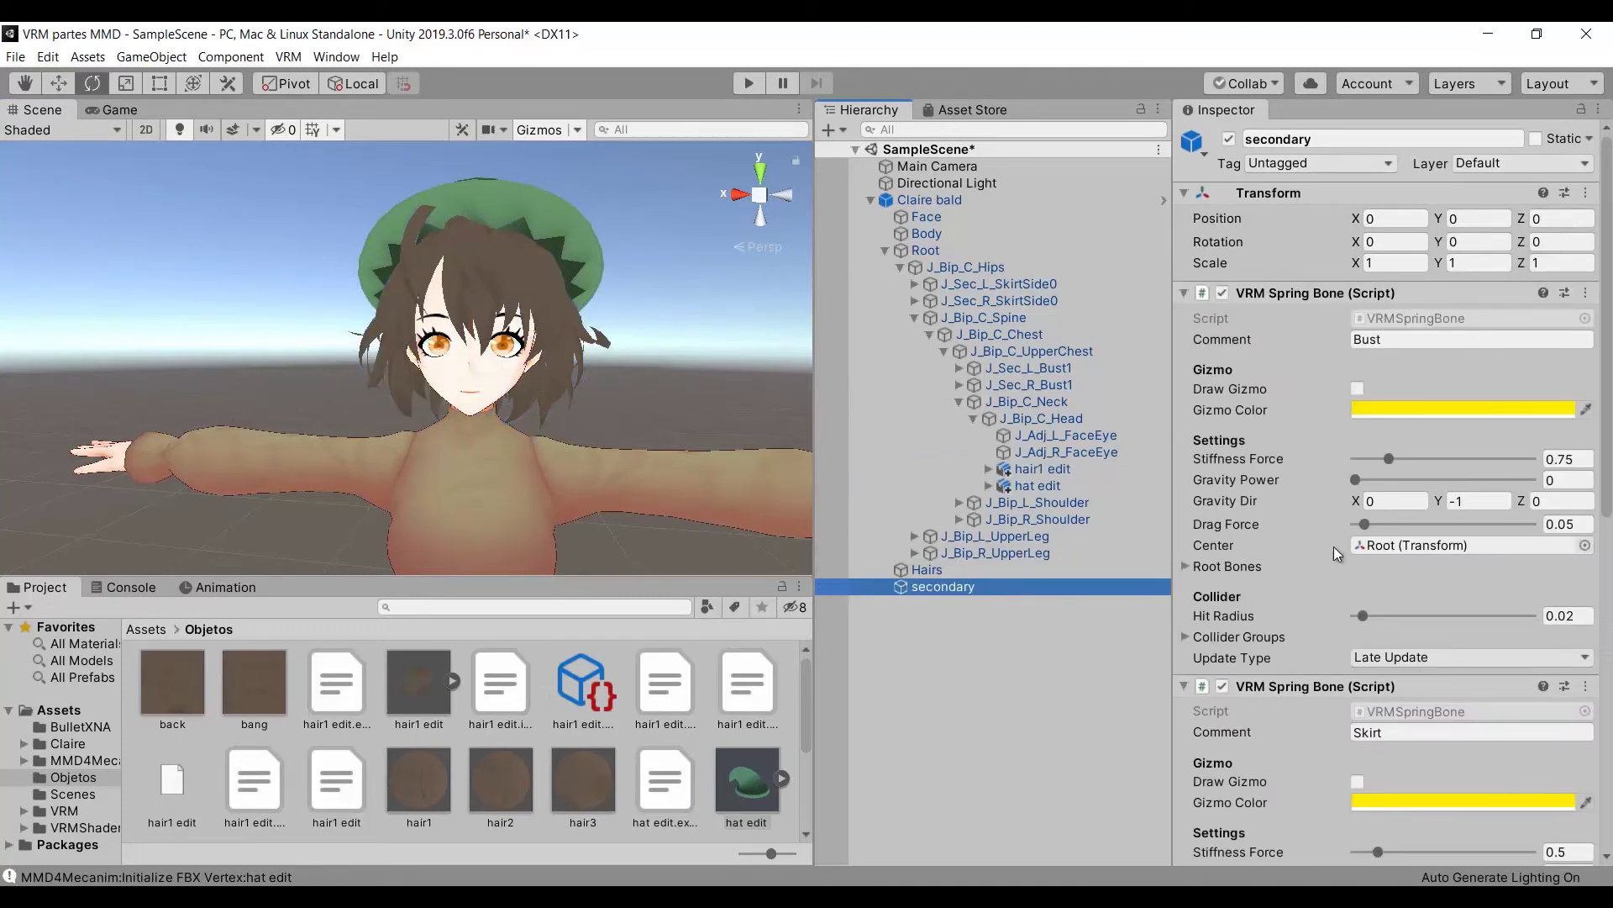
{"action": "scroll", "coordinate": [1333, 546], "scroll_direction": "down", "scroll_amount": 10}
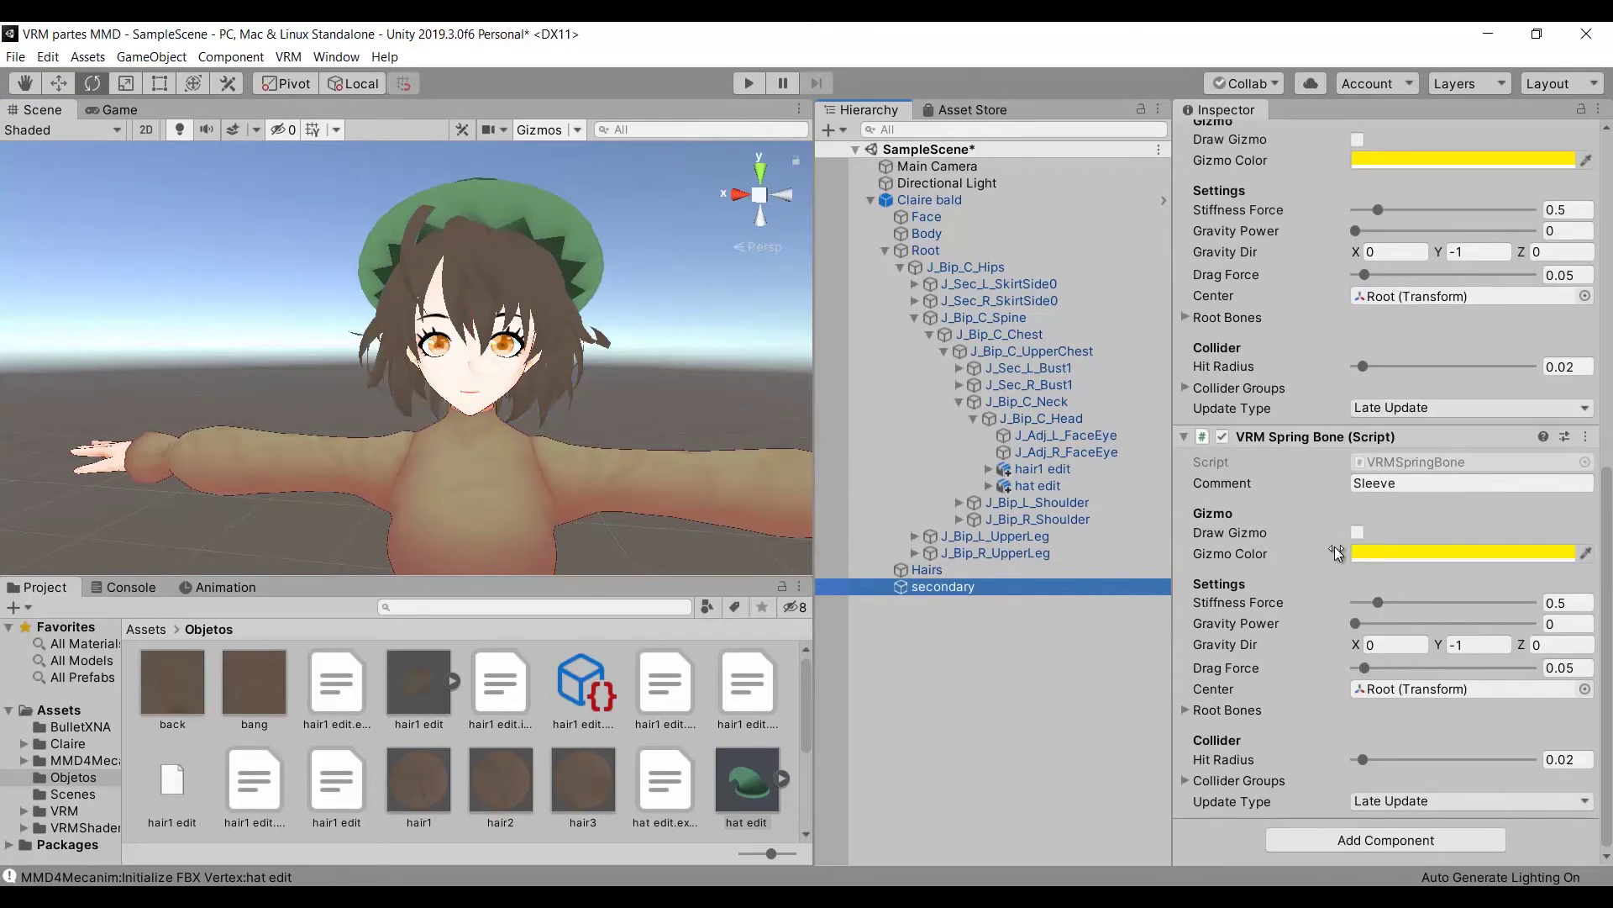
{"action": "scroll", "coordinate": [1335, 546], "scroll_direction": "up", "scroll_amount": 10}
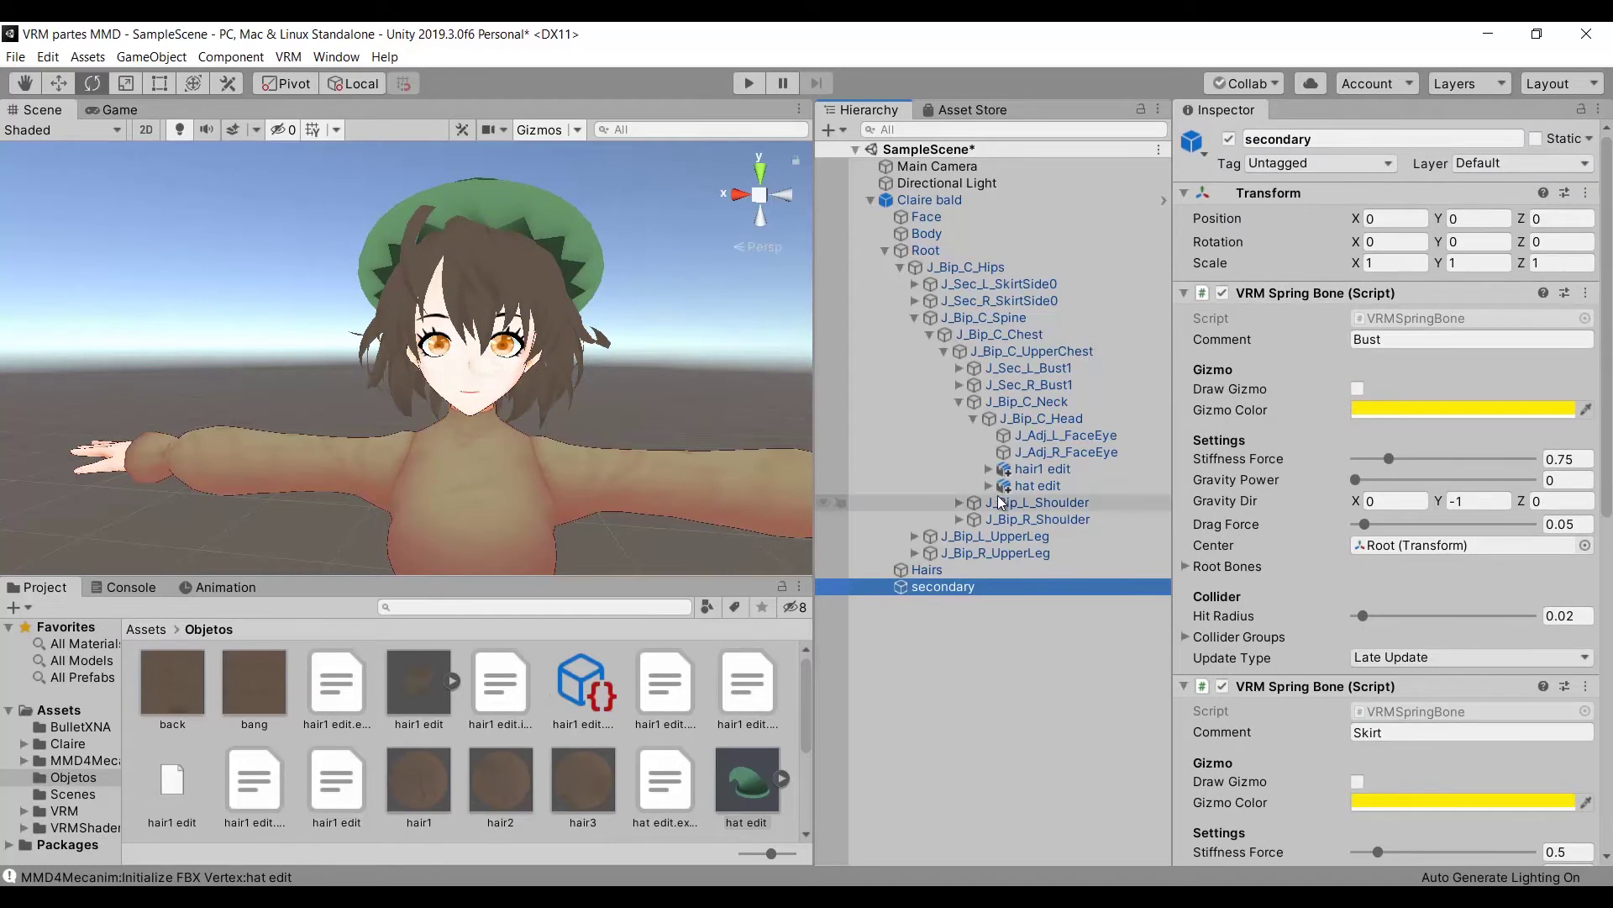
Add a VRM Spring Bone component to the hair1 edit object.
{"action": "left_click", "coordinate": [1041, 470]}
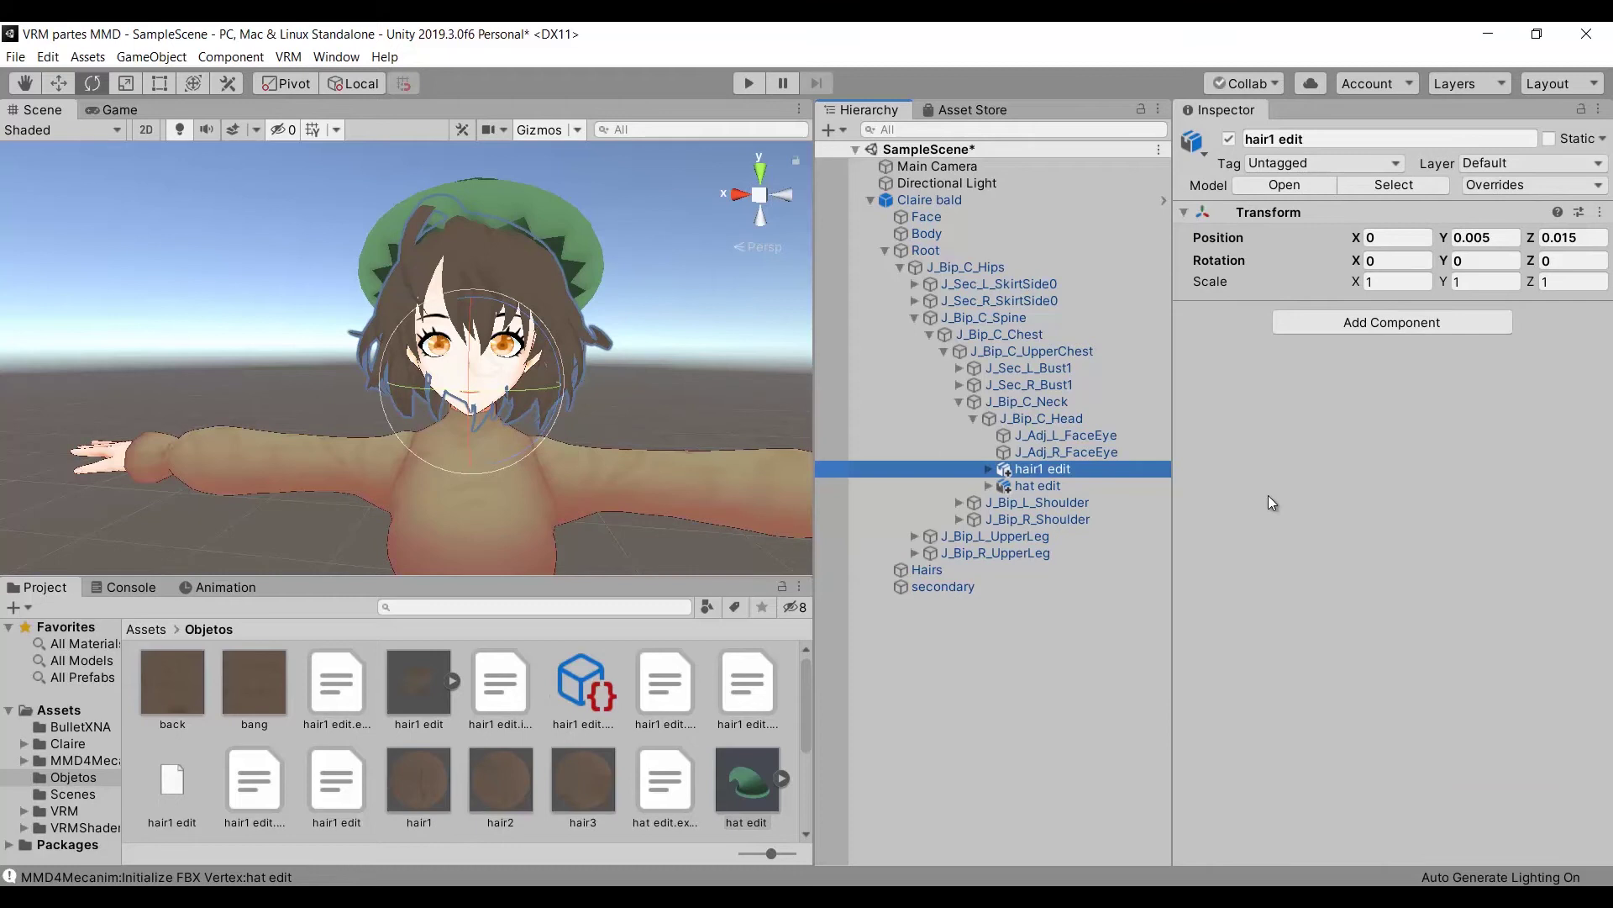
{"action": "left_click", "coordinate": [1334, 325]}
{"action": "type", "text": "vrm"}
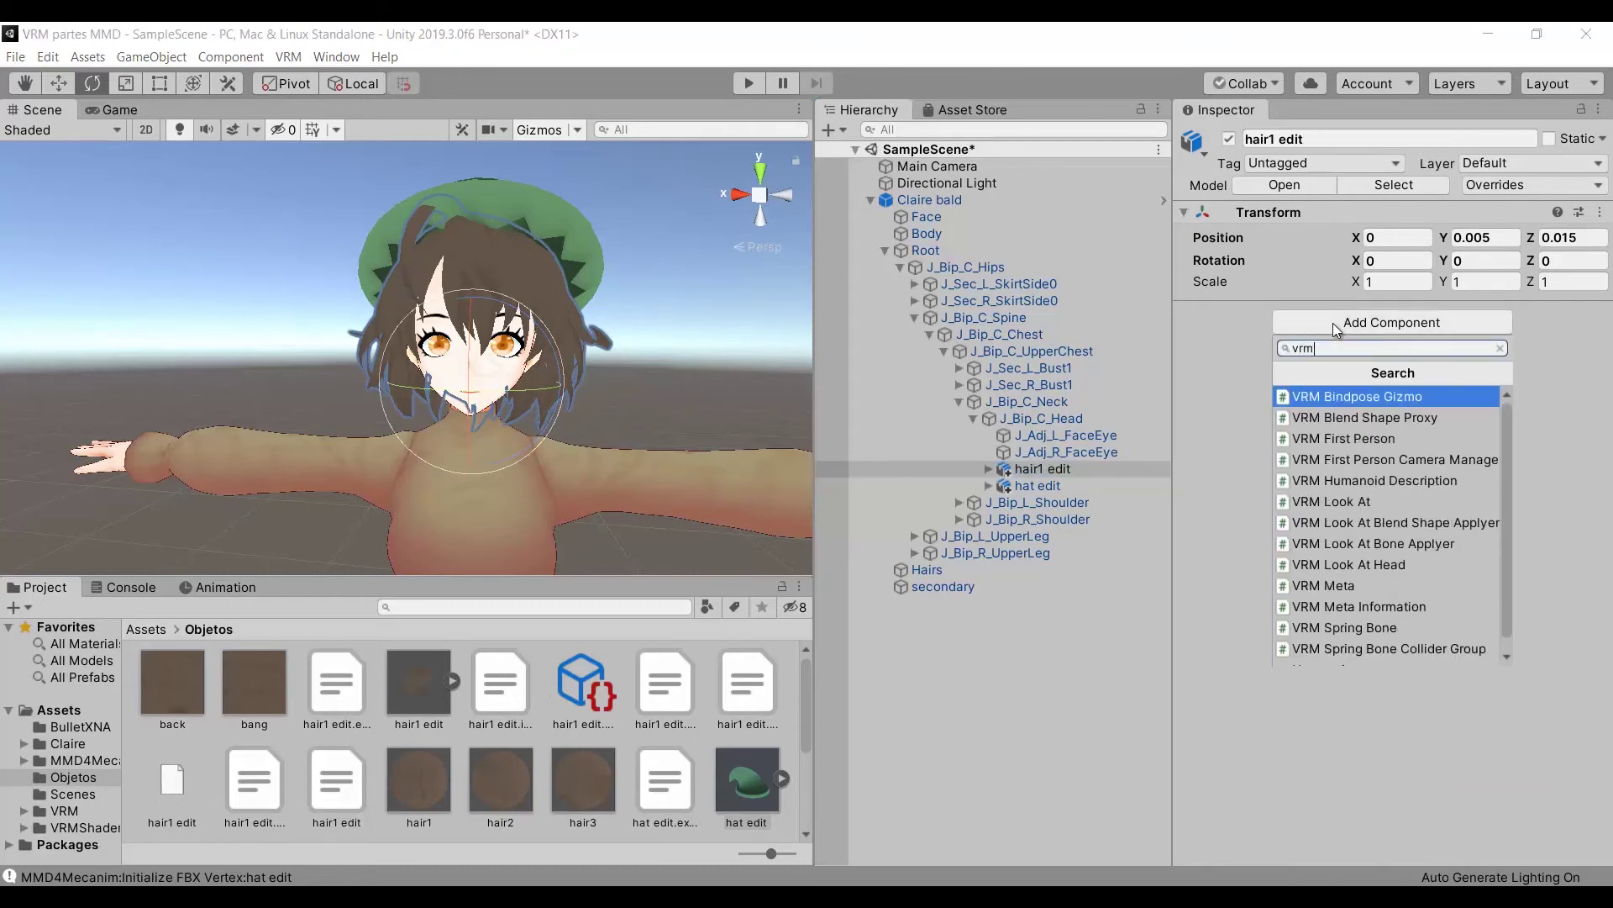
{"action": "type", "text": " spring"}
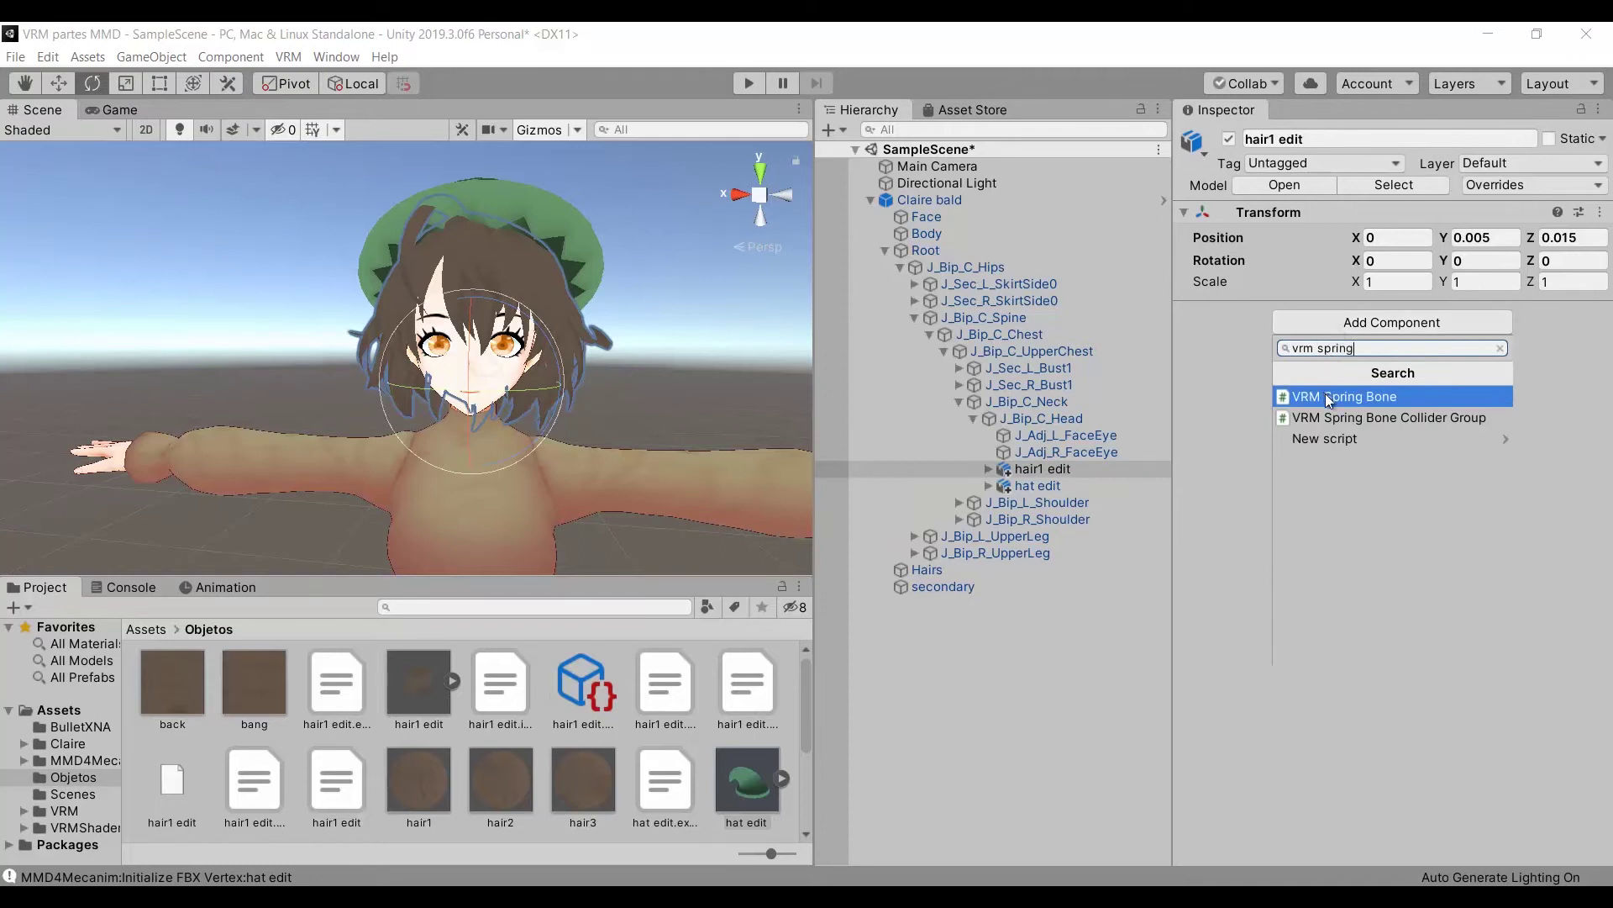
{"action": "left_click", "coordinate": [1326, 397]}
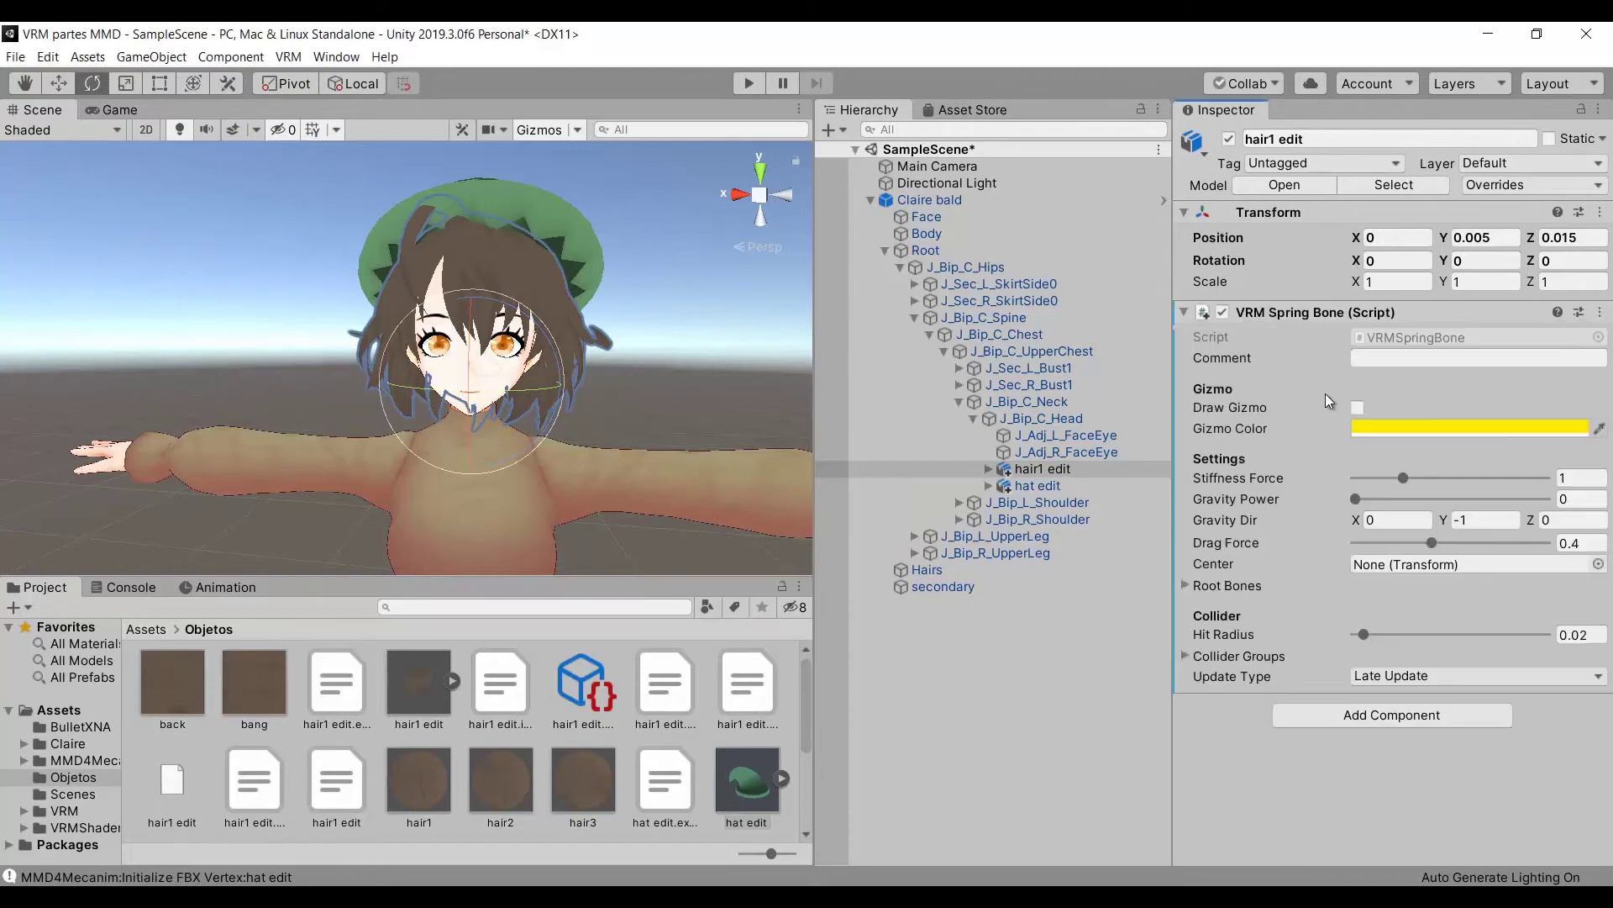
Expand hair1 edit's bones under 0.joint_Head and add the first joints hbfront1, hbangL1 and hbangR1 to the spring's Root Bones.
{"action": "left_click", "coordinate": [989, 469]}
{"action": "left_click", "coordinate": [1002, 485]}
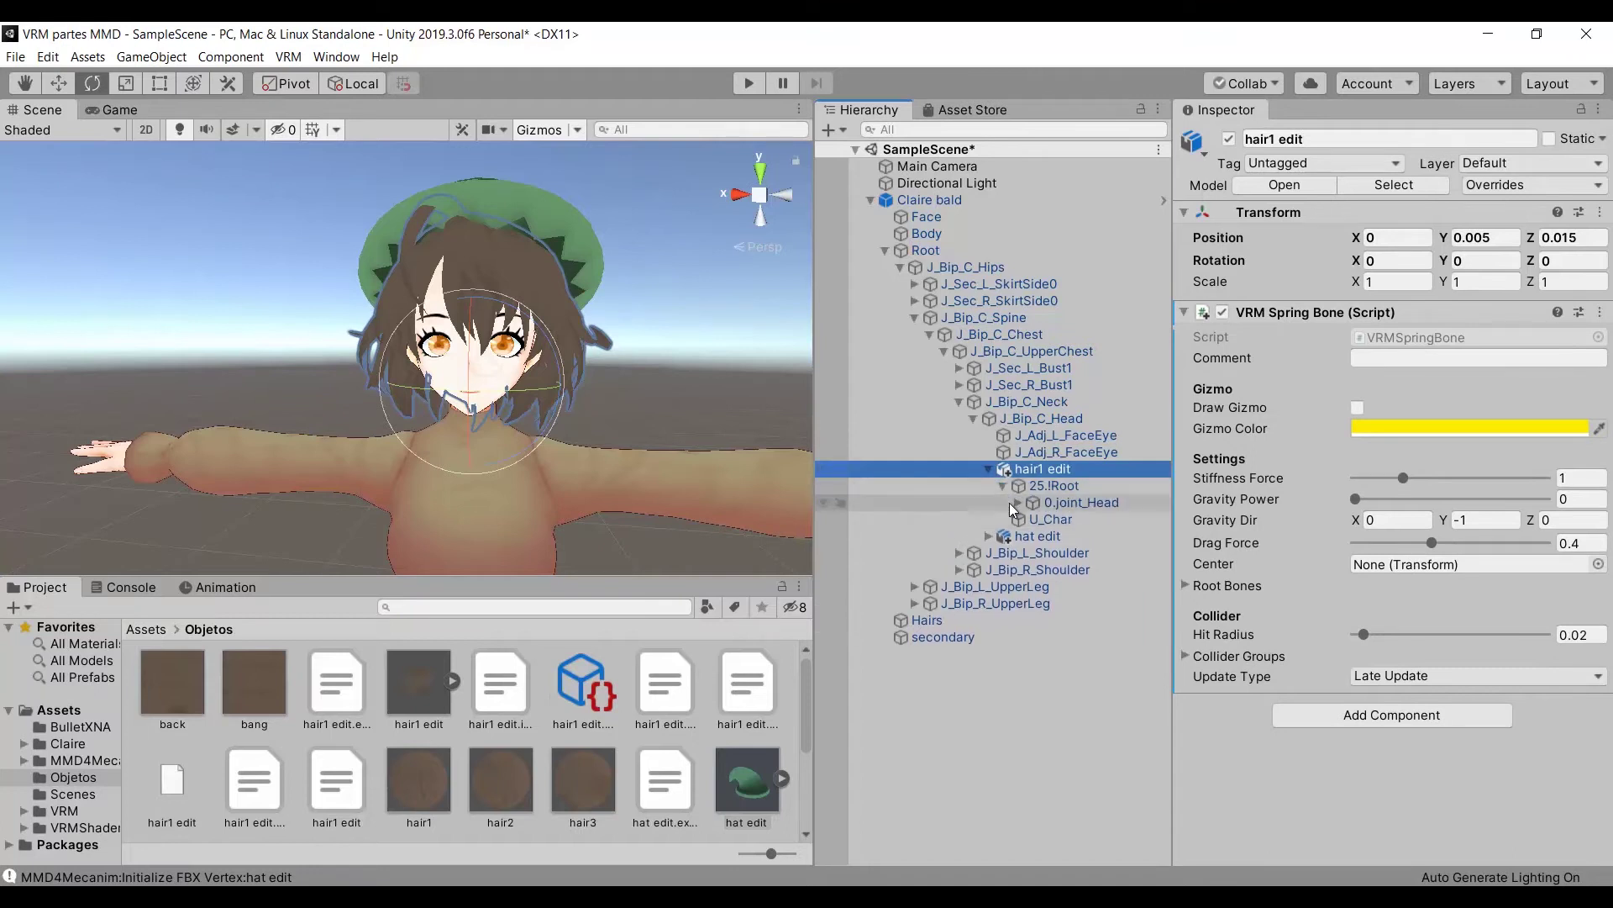
{"action": "left_click", "coordinate": [1017, 503]}
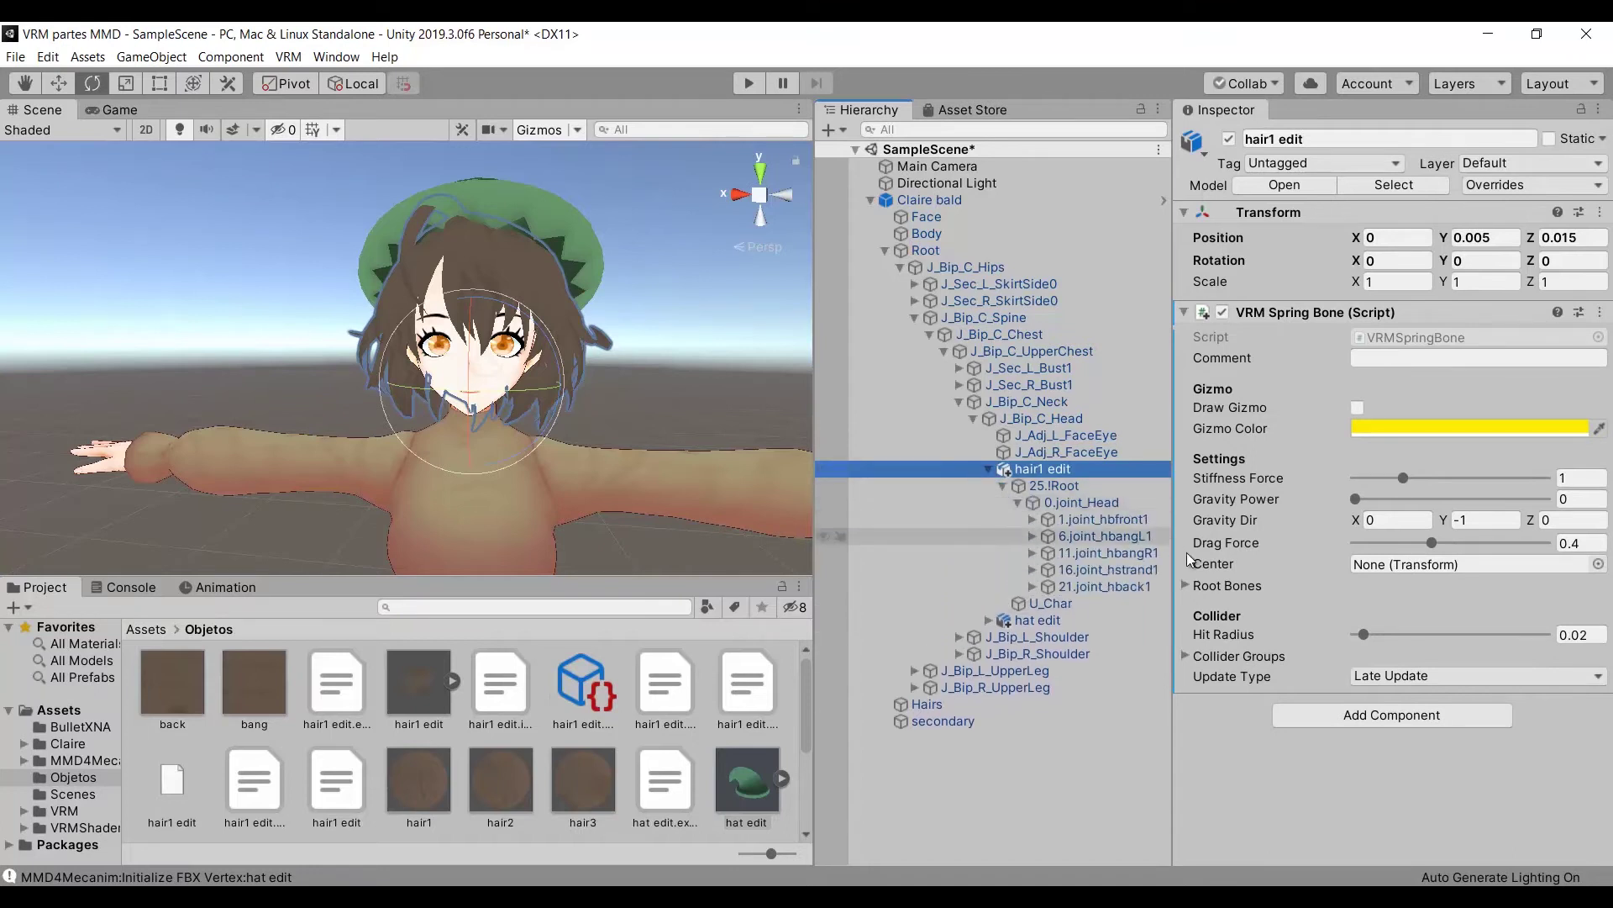
{"action": "left_click_drag", "start_coordinate": [1061, 519], "coordinate": [1190, 582]}
{"action": "left_click_drag", "start_coordinate": [1088, 533], "coordinate": [1220, 580]}
{"action": "left_click_drag", "start_coordinate": [1112, 552], "coordinate": [1242, 588]}
Run the scene and move the Claire bald avatar sideways to examine the hair physics, and return to the editing view.
{"action": "left_click", "coordinate": [968, 202]}
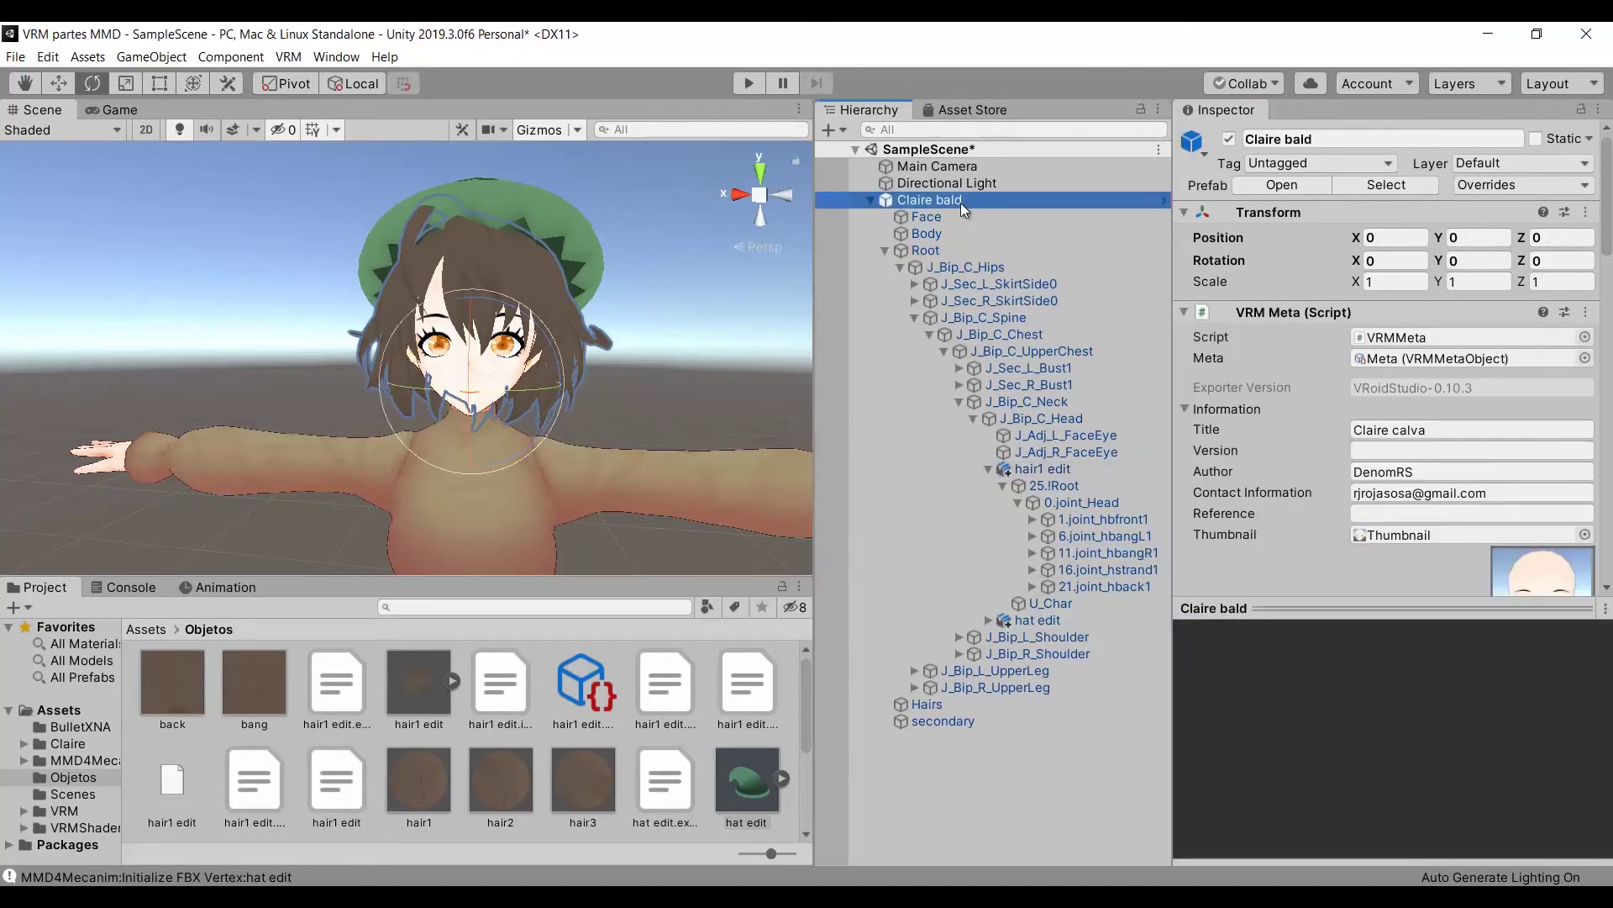
{"action": "key", "text": "ctrl+p"}
{"action": "left_click", "coordinate": [43, 109]}
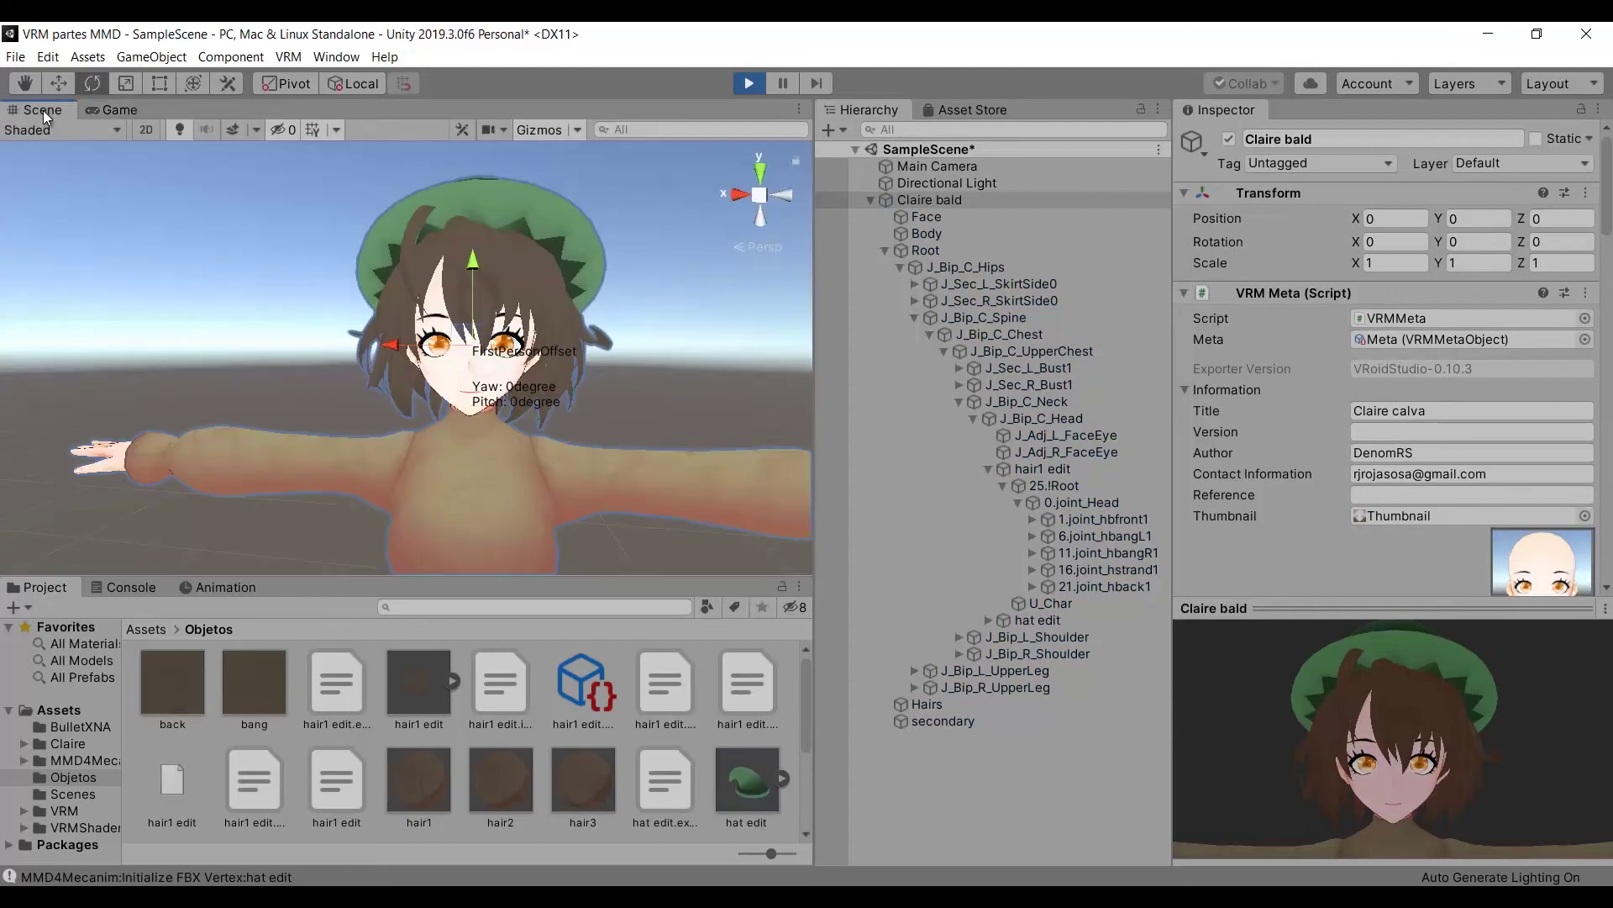
{"action": "left_click", "coordinate": [959, 202]}
{"action": "key", "text": "f"}
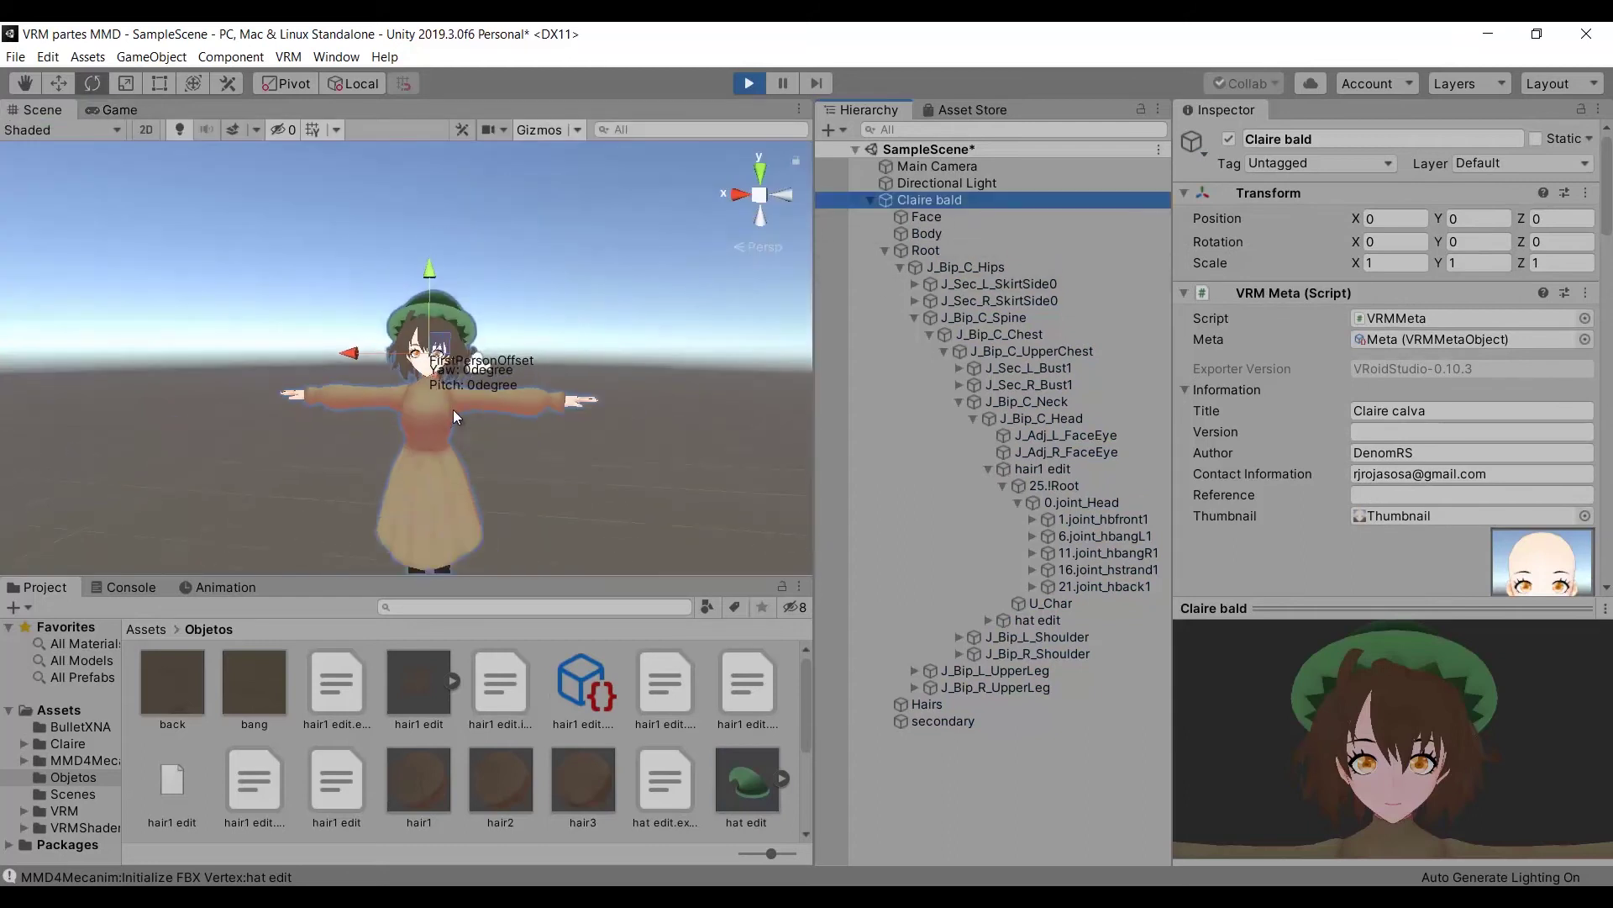
{"action": "key", "text": "w"}
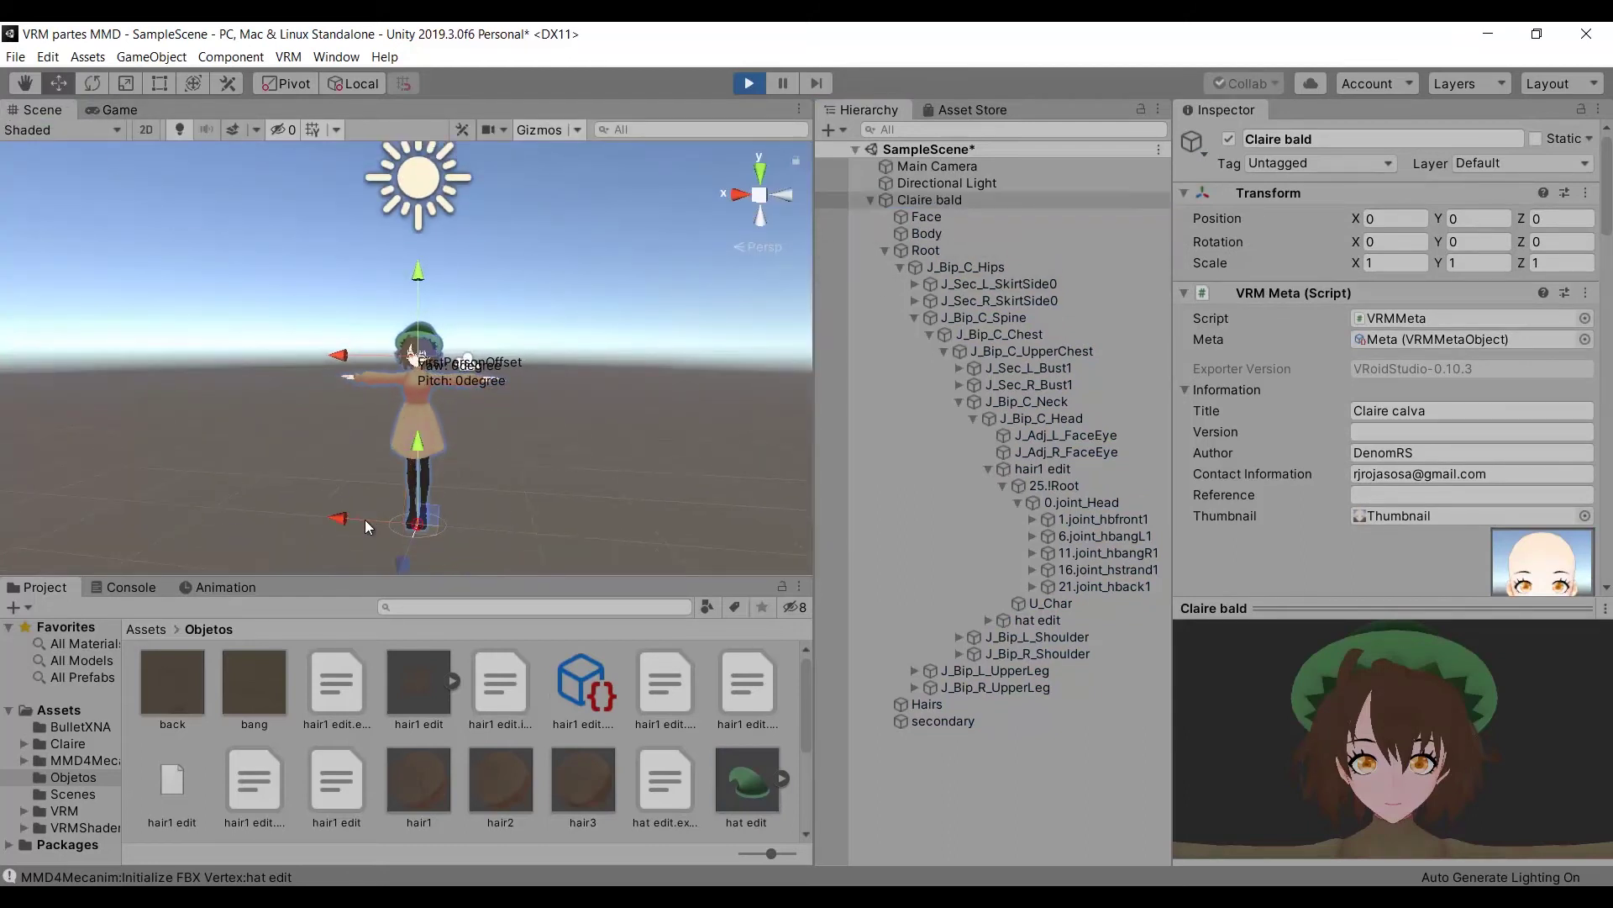
{"action": "mouse_move", "coordinate": [344, 511]}
{"action": "left_mouse_down"}
{"action": "mouse_move", "coordinate": [313, 510]}
{"action": "mouse_move", "coordinate": [370, 509]}
{"action": "left_mouse_up"}
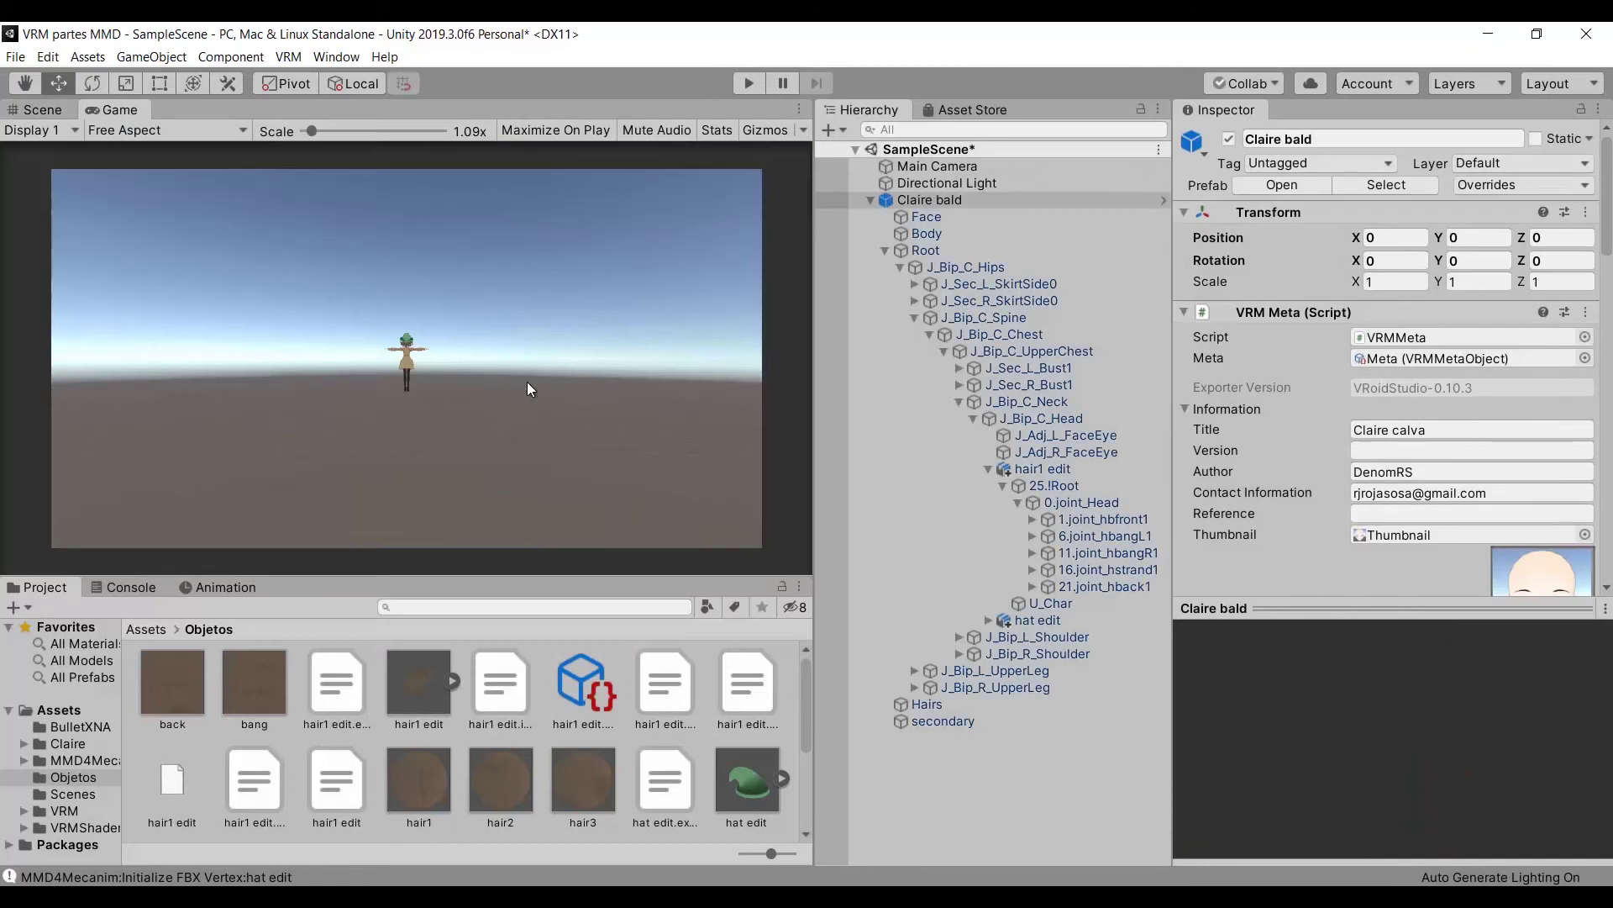
{"action": "left_click", "coordinate": [73, 109]}
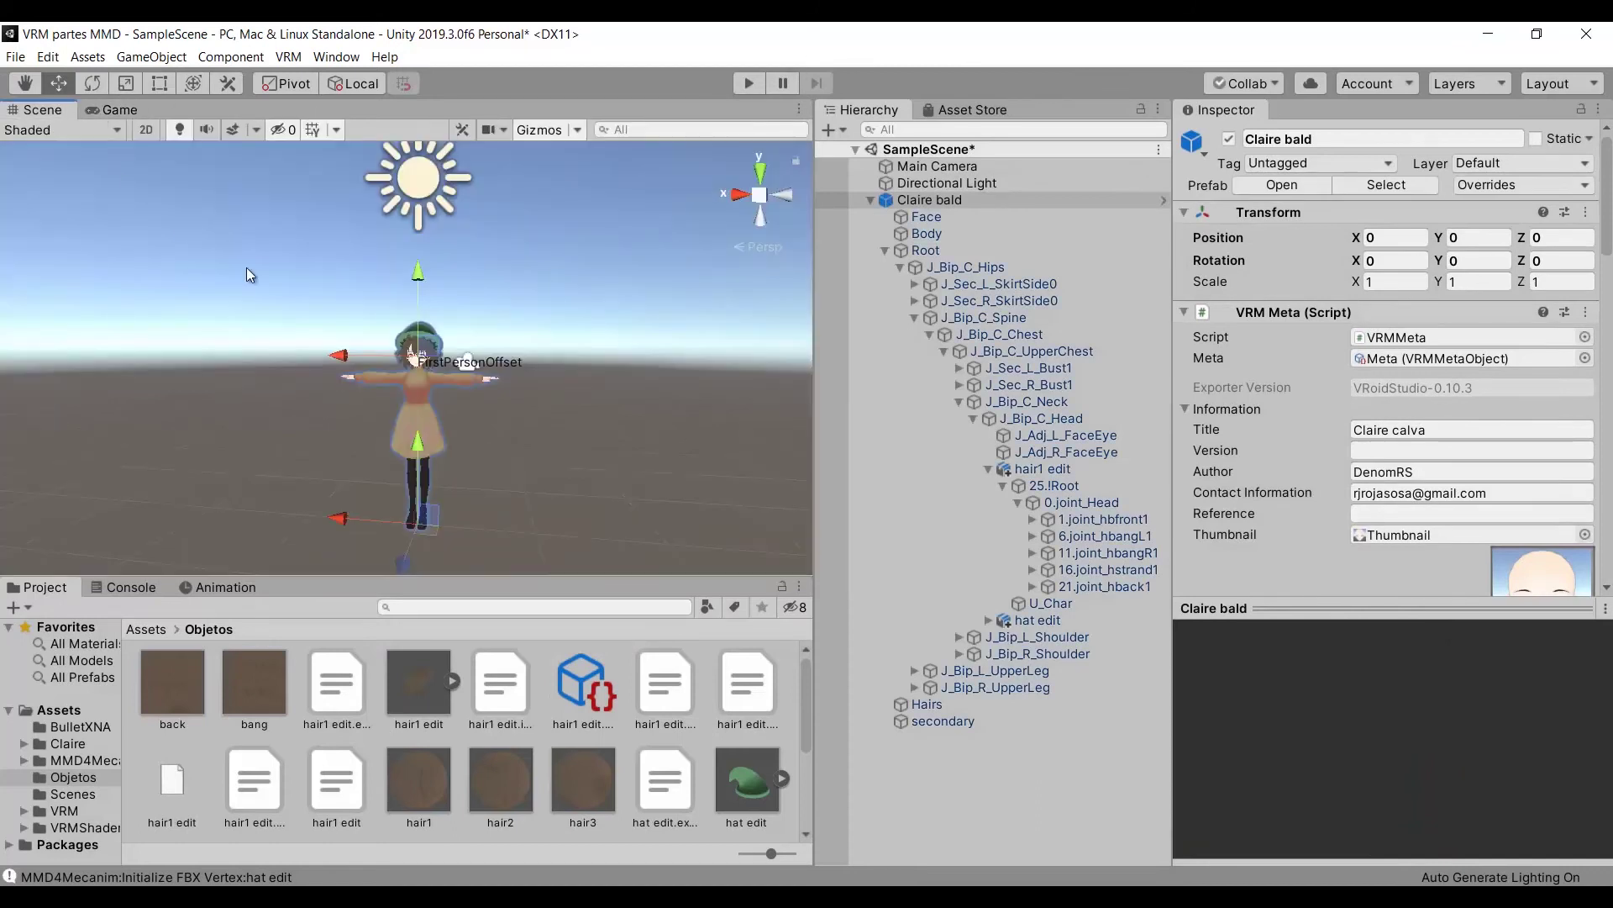
Replace hair1 edit's Root Bones with the second joints hbfront2, hbangL2, hbangR2, hstrand2 and hback2 of each hair chain.
{"action": "scroll", "coordinate": [404, 380], "scroll_direction": "down", "scroll_amount": 10}
{"action": "scroll", "coordinate": [435, 385], "scroll_direction": "down", "scroll_amount": 5}
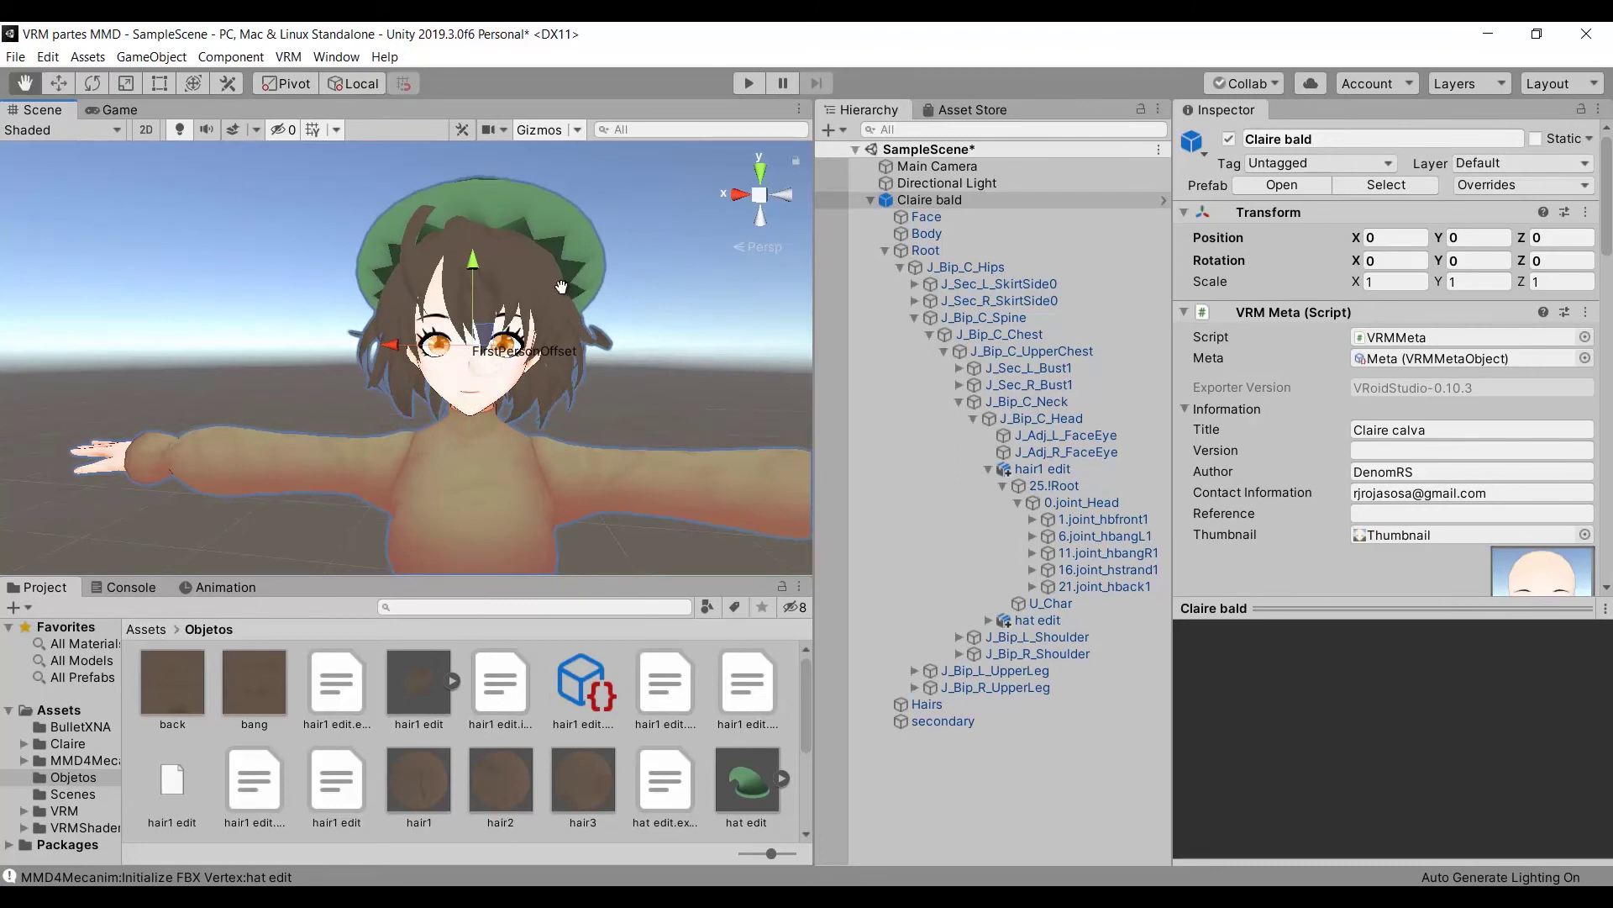
{"action": "middle_click_drag", "start_coordinate": [562, 287], "coordinate": [510, 348]}
{"action": "left_click", "coordinate": [1042, 468]}
{"action": "left_click", "coordinate": [1033, 520]}
{"action": "left_click", "coordinate": [1033, 553]}
{"action": "left_click", "coordinate": [1033, 587]}
{"action": "left_click", "coordinate": [1032, 620]}
{"action": "left_click", "coordinate": [1033, 654]}
{"action": "left_click_drag", "start_coordinate": [1111, 536], "coordinate": [1462, 626]}
{"action": "left_click_drag", "start_coordinate": [1111, 570], "coordinate": [1467, 648]}
{"action": "left_click_drag", "start_coordinate": [1111, 603], "coordinate": [1453, 668]}
{"action": "left_click_drag", "start_coordinate": [1111, 637], "coordinate": [1476, 691]}
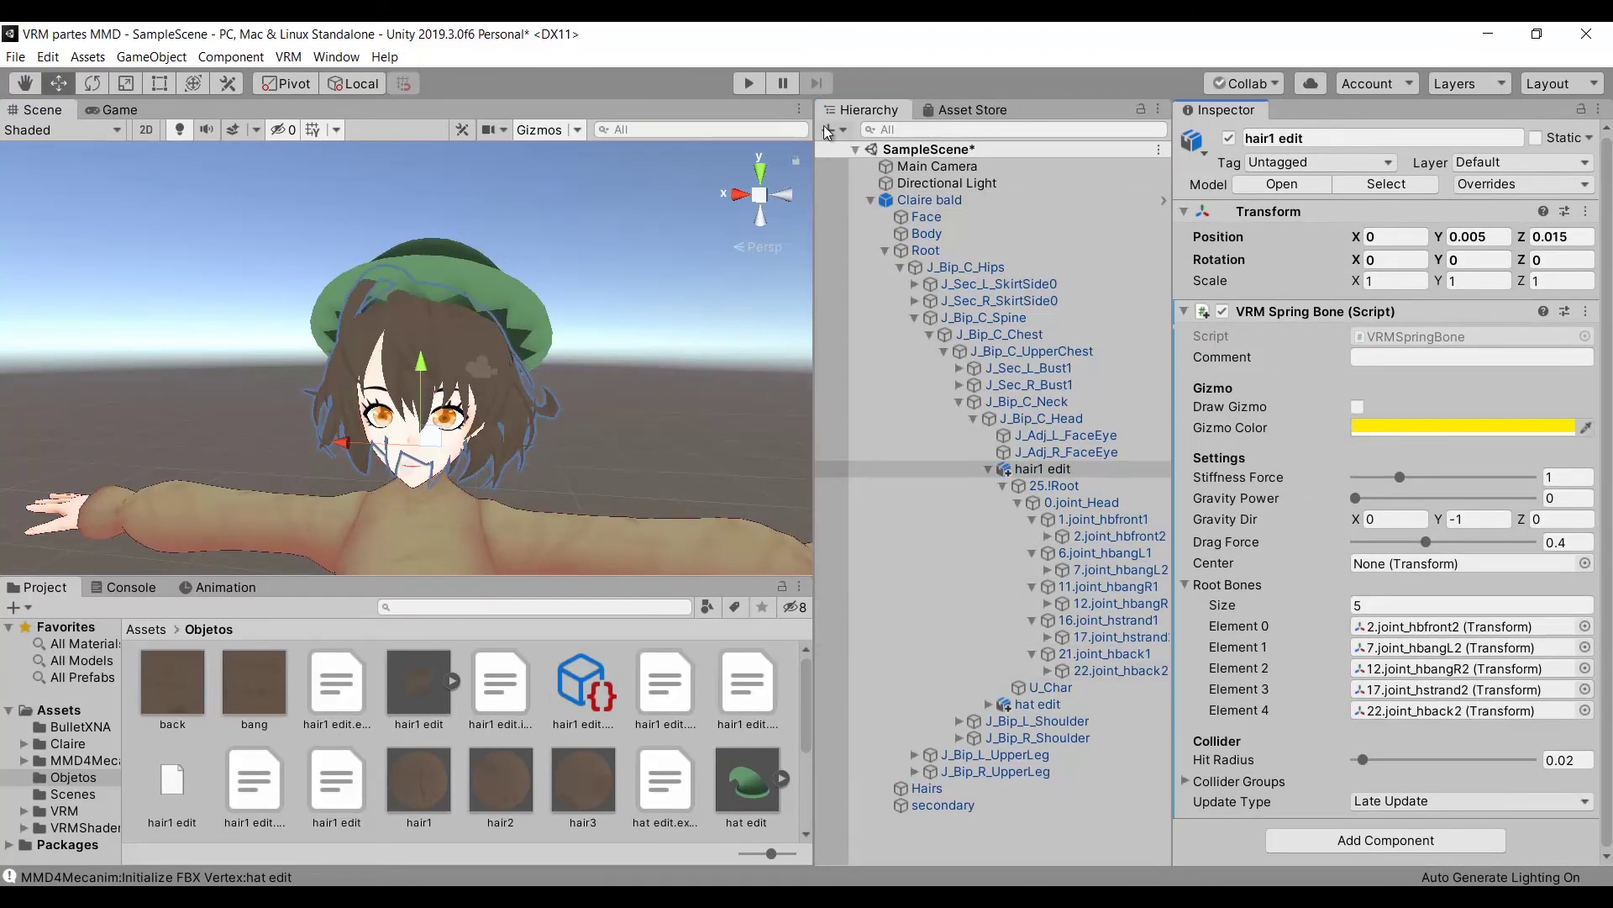
Play the scene again and move the avatar to test the hair swing with the second joints, and stop playback.
{"action": "left_click", "coordinate": [749, 83]}
{"action": "scroll", "coordinate": [458, 323], "scroll_direction": "down", "scroll_amount": 2}
{"action": "left_click_drag", "start_coordinate": [358, 531], "coordinate": [326, 497]}
{"action": "left_click", "coordinate": [749, 82]}
Set the Drag Force of hair1 edit's spring bone to 0.5.
{"action": "left_click", "coordinate": [1042, 468]}
{"action": "left_click", "coordinate": [1574, 541]}
{"action": "scroll", "coordinate": [577, 317], "scroll_direction": "up", "scroll_amount": 6}
{"action": "middle_click_drag", "start_coordinate": [420, 316], "coordinate": [430, 206]}
Try to assign J_Bip_C_Head to the hair spring bone's Collider Groups, and set the group list's size to 2.
{"action": "left_click", "coordinate": [1185, 780]}
{"action": "scroll", "coordinate": [1285, 673], "scroll_direction": "down", "scroll_amount": 1}
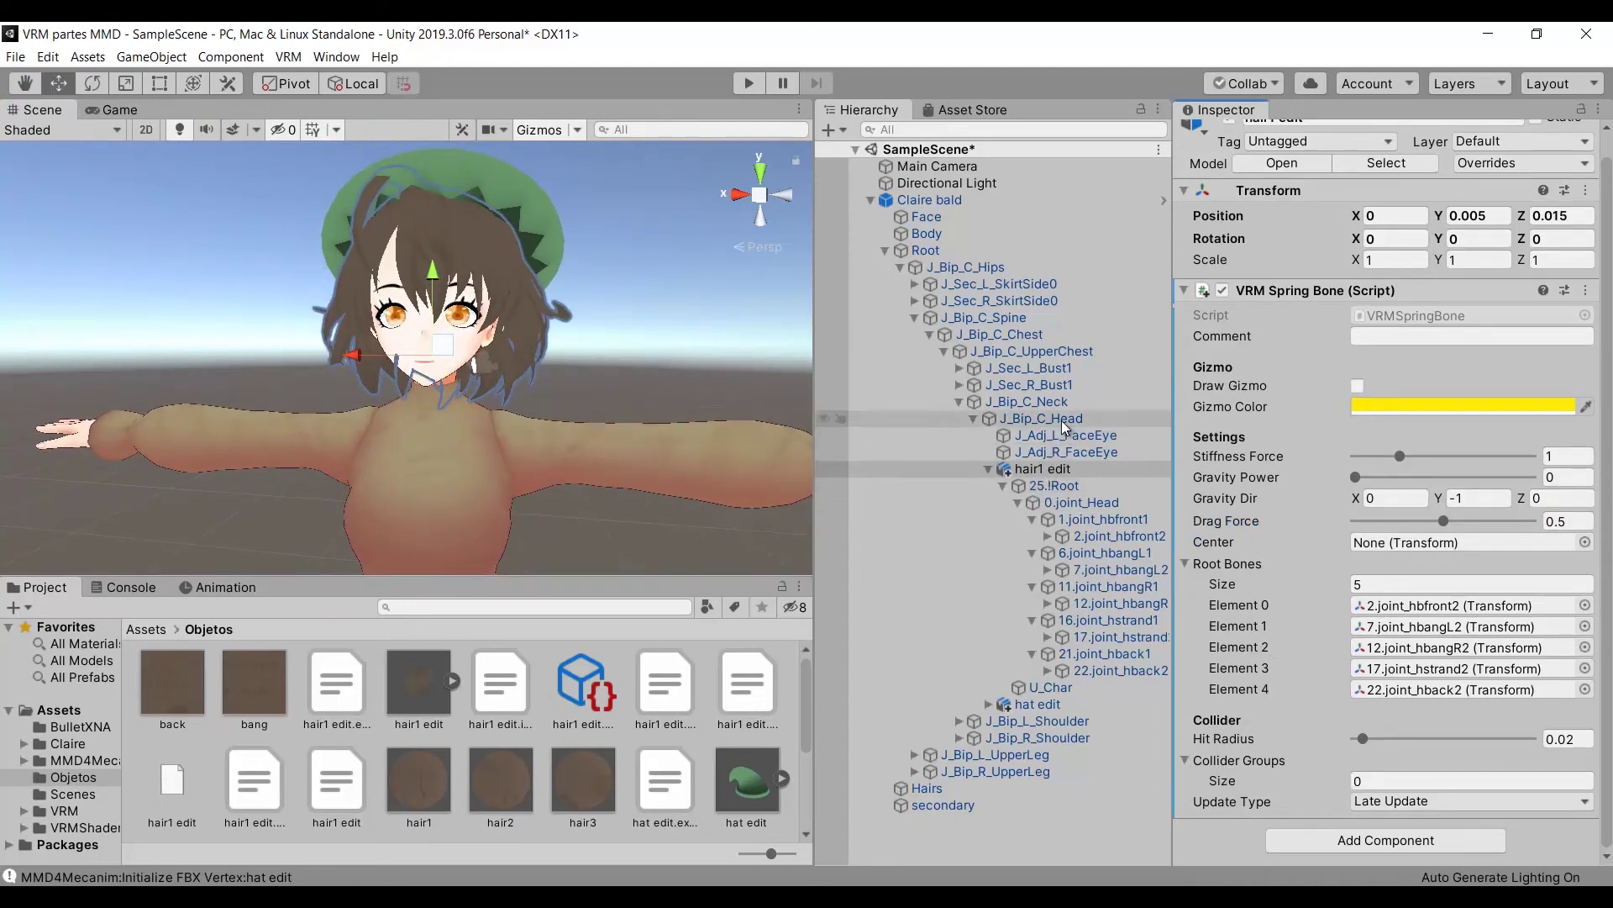
{"action": "left_click_drag", "start_coordinate": [1057, 422], "coordinate": [1270, 753]}
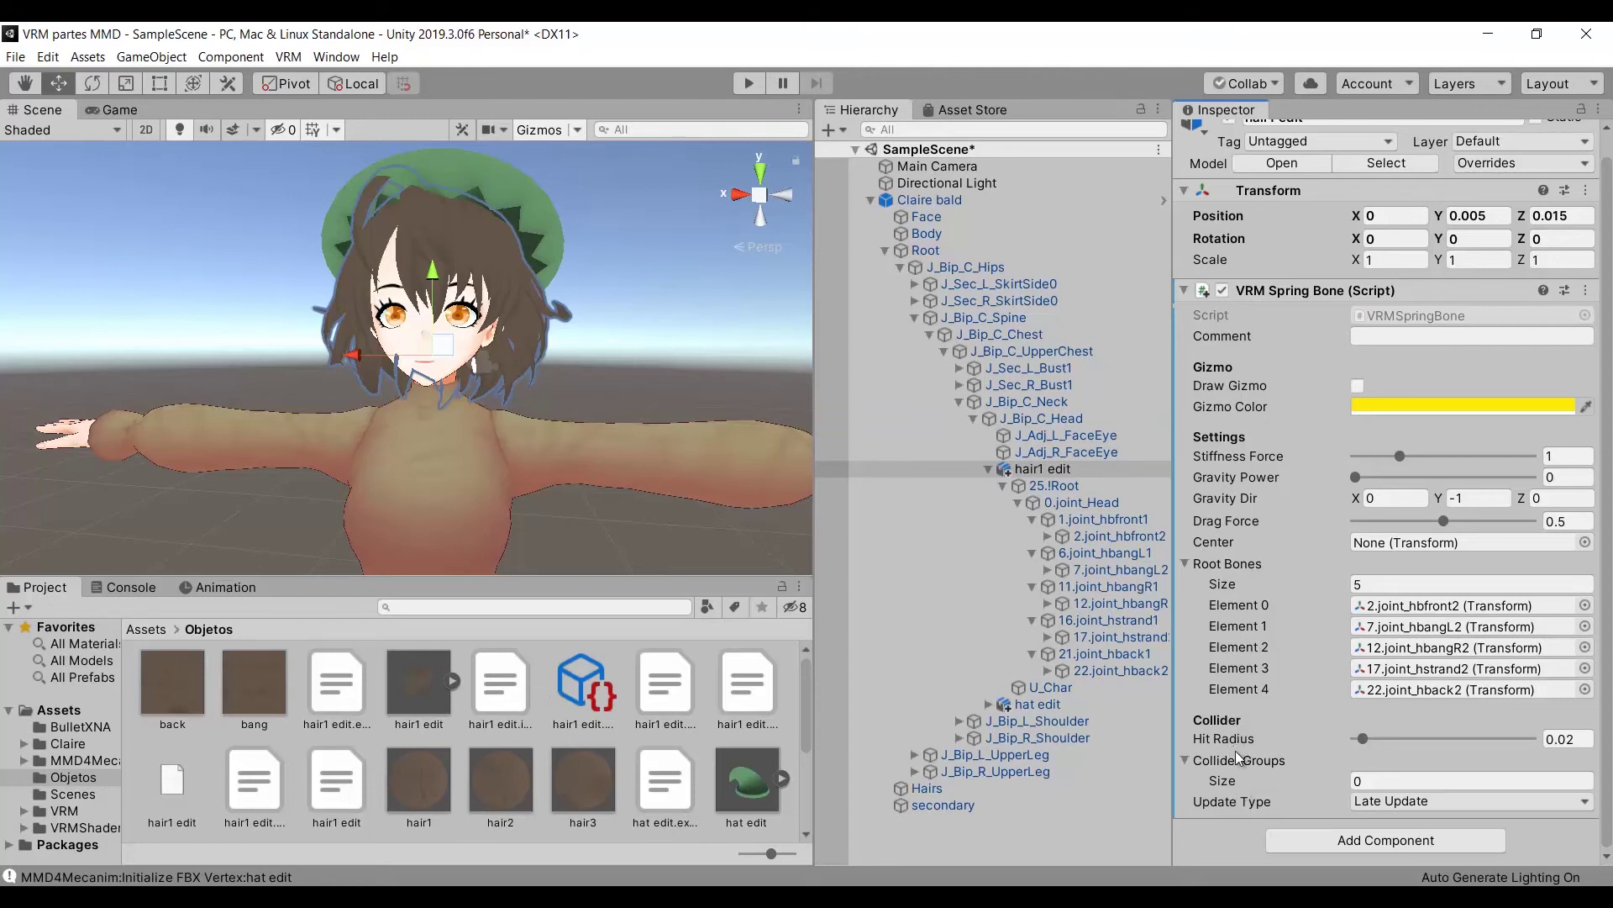
{"action": "left_click_drag", "start_coordinate": [1076, 421], "coordinate": [1273, 721]}
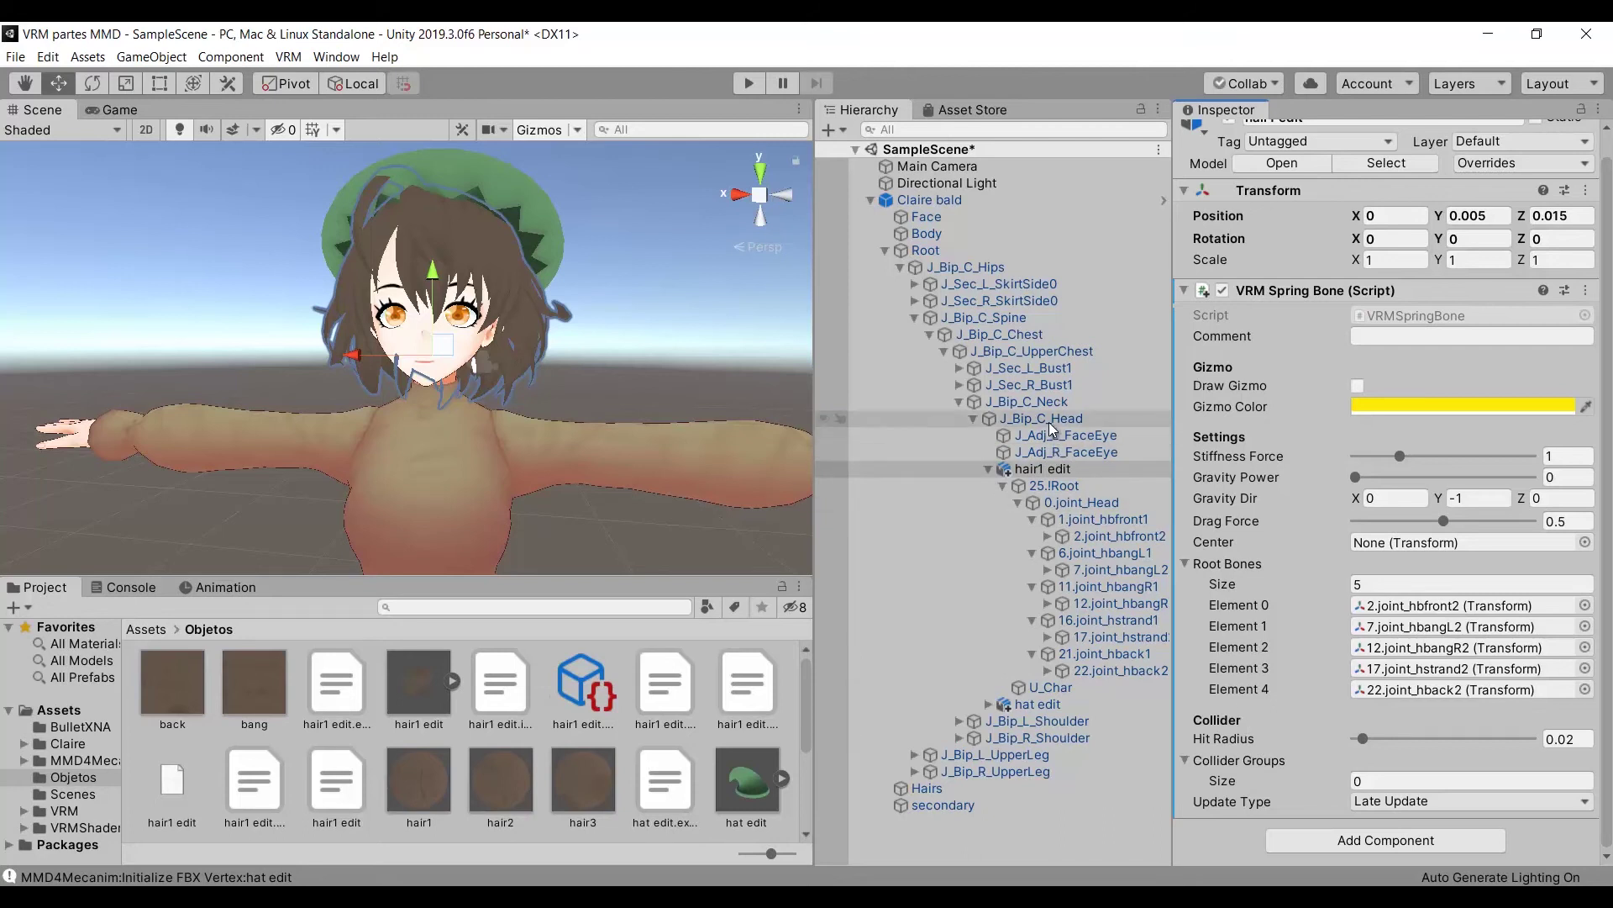
{"action": "left_click_drag", "start_coordinate": [1048, 420], "coordinate": [1238, 720]}
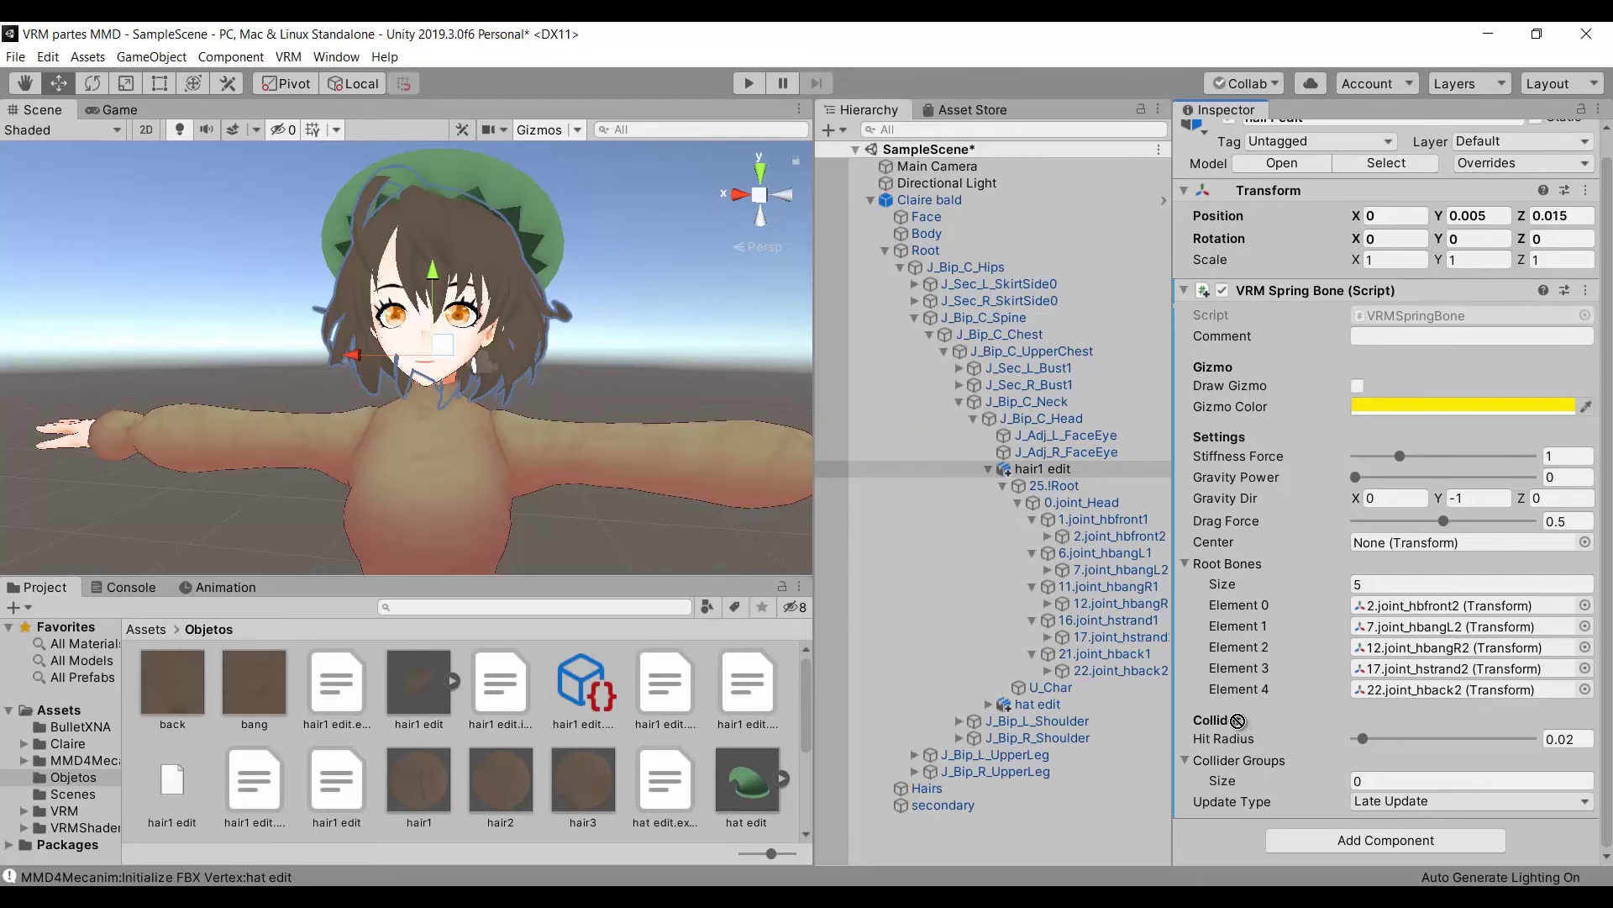
{"action": "left_click_drag", "start_coordinate": [1238, 727], "coordinate": [1240, 760]}
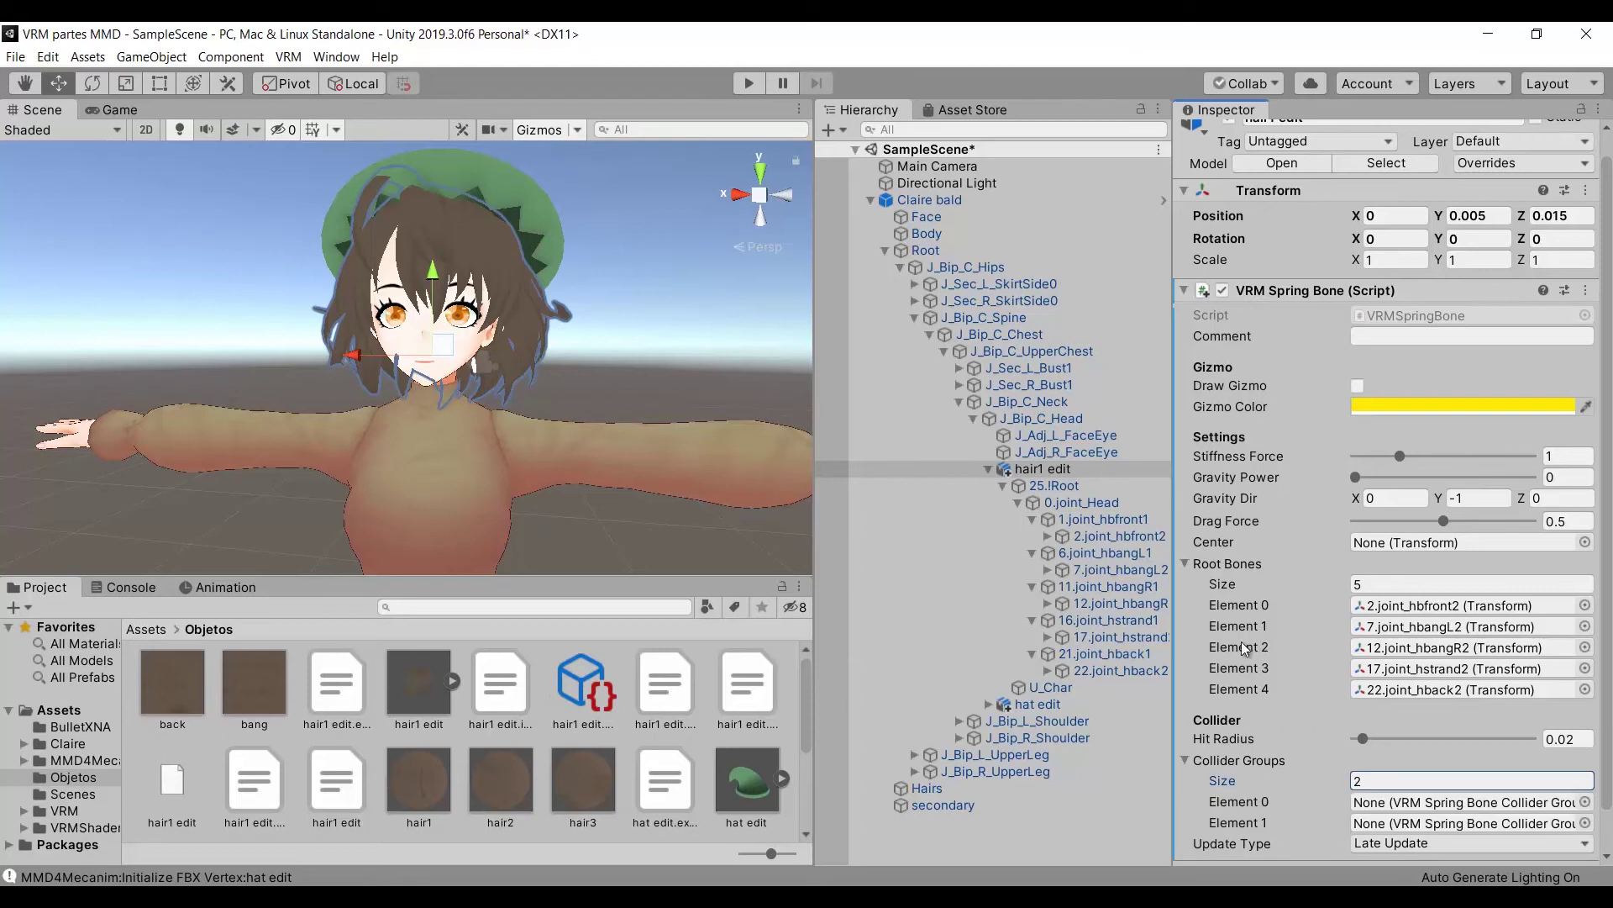
Add a VRM Spring Bone Collider Group component to the J_Bip_C_Head bone.
{"action": "left_click", "coordinate": [1069, 418]}
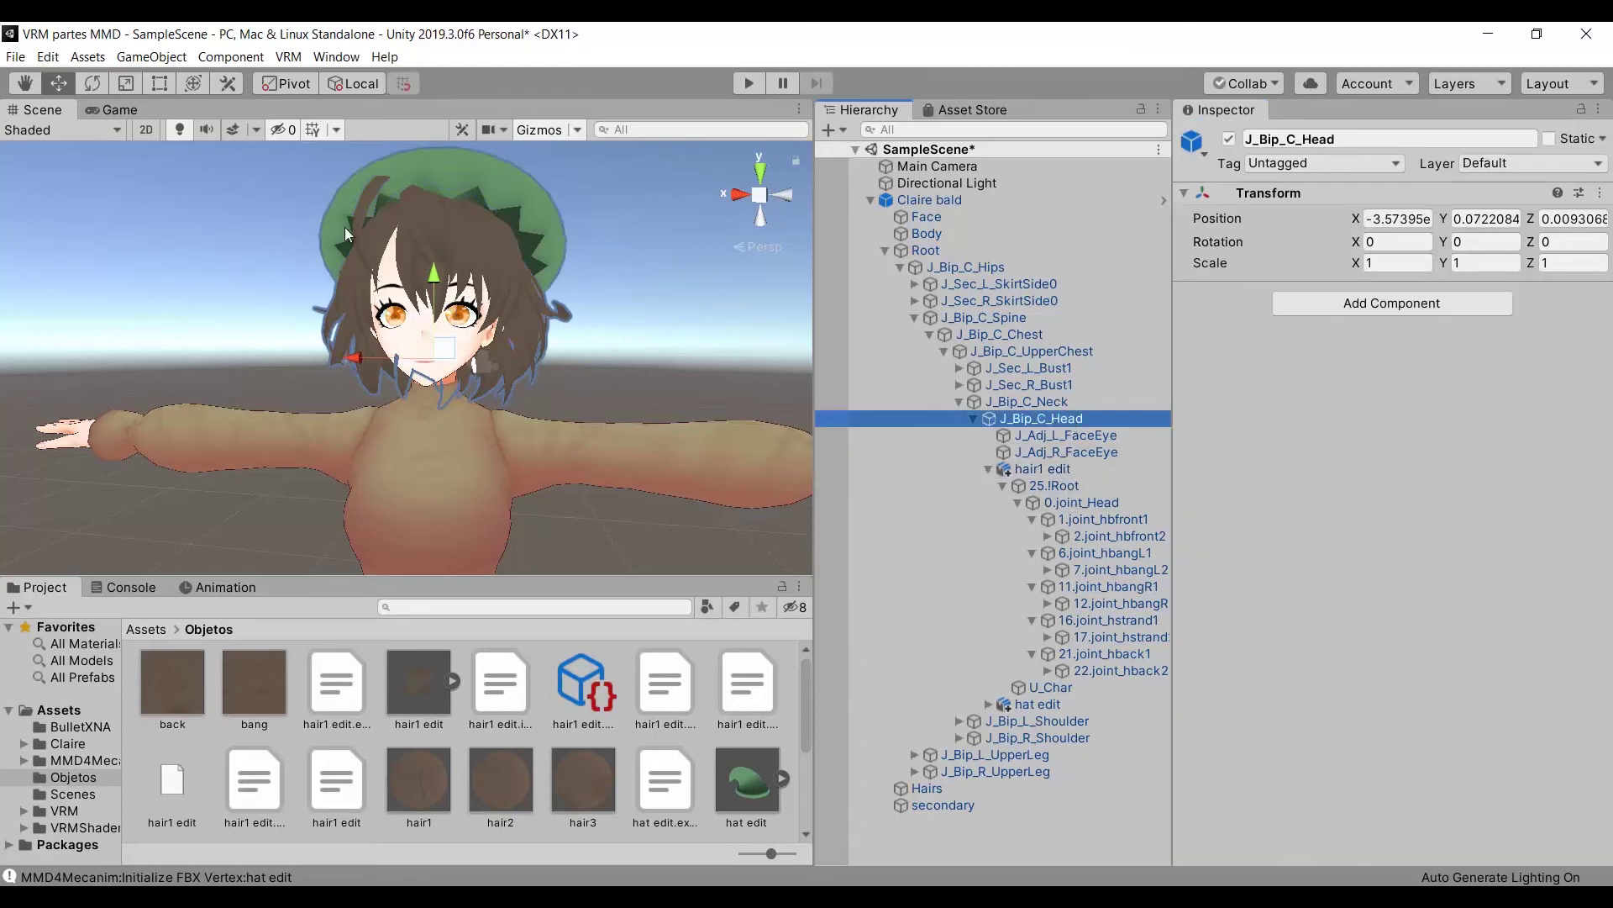
{"action": "left_click", "coordinate": [1407, 302]}
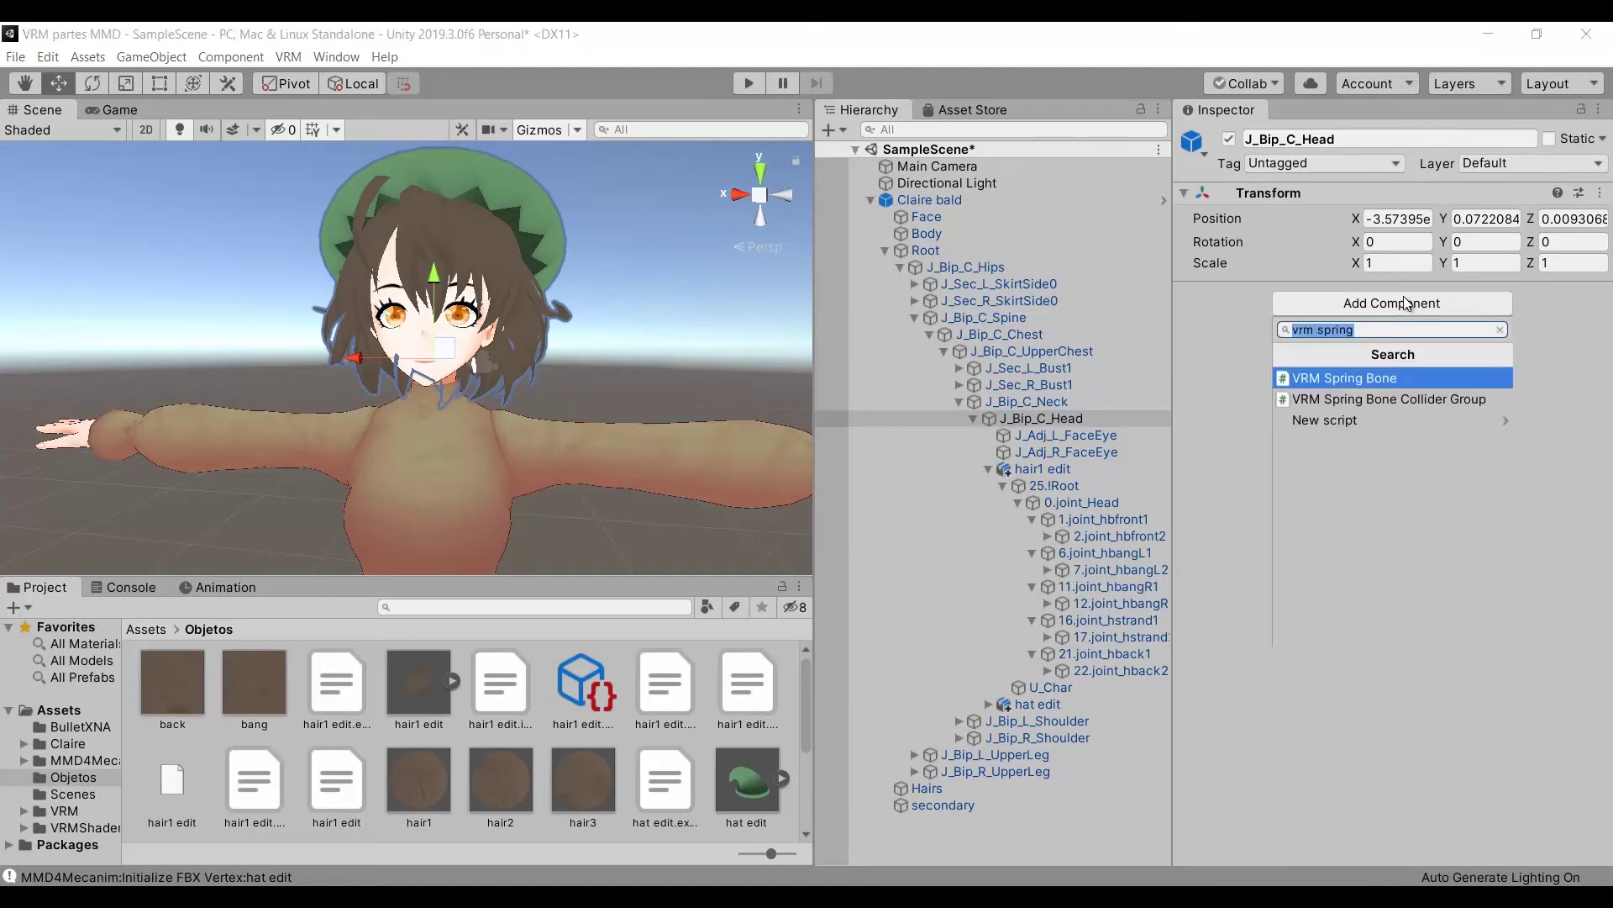
{"action": "left_click", "coordinate": [1467, 397]}
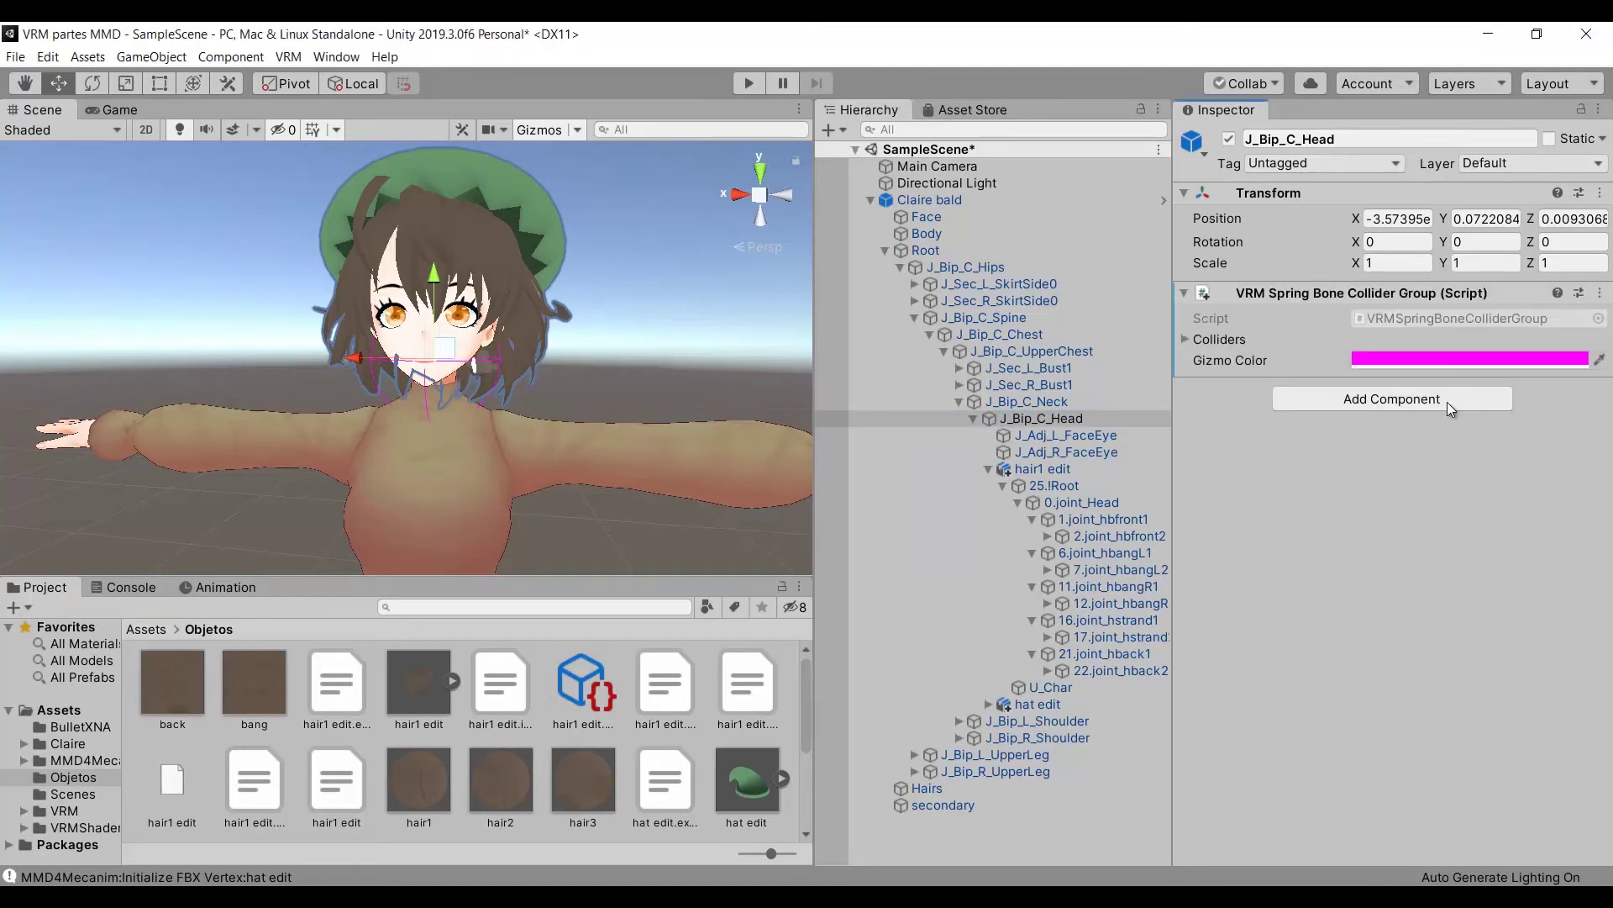
Offset the head collider's Element 0 to Y 0.08 and about 0.022 in Z, checking its fit around the head.
{"action": "left_click", "coordinate": [1185, 340]}
{"action": "left_click", "coordinate": [1202, 381]}
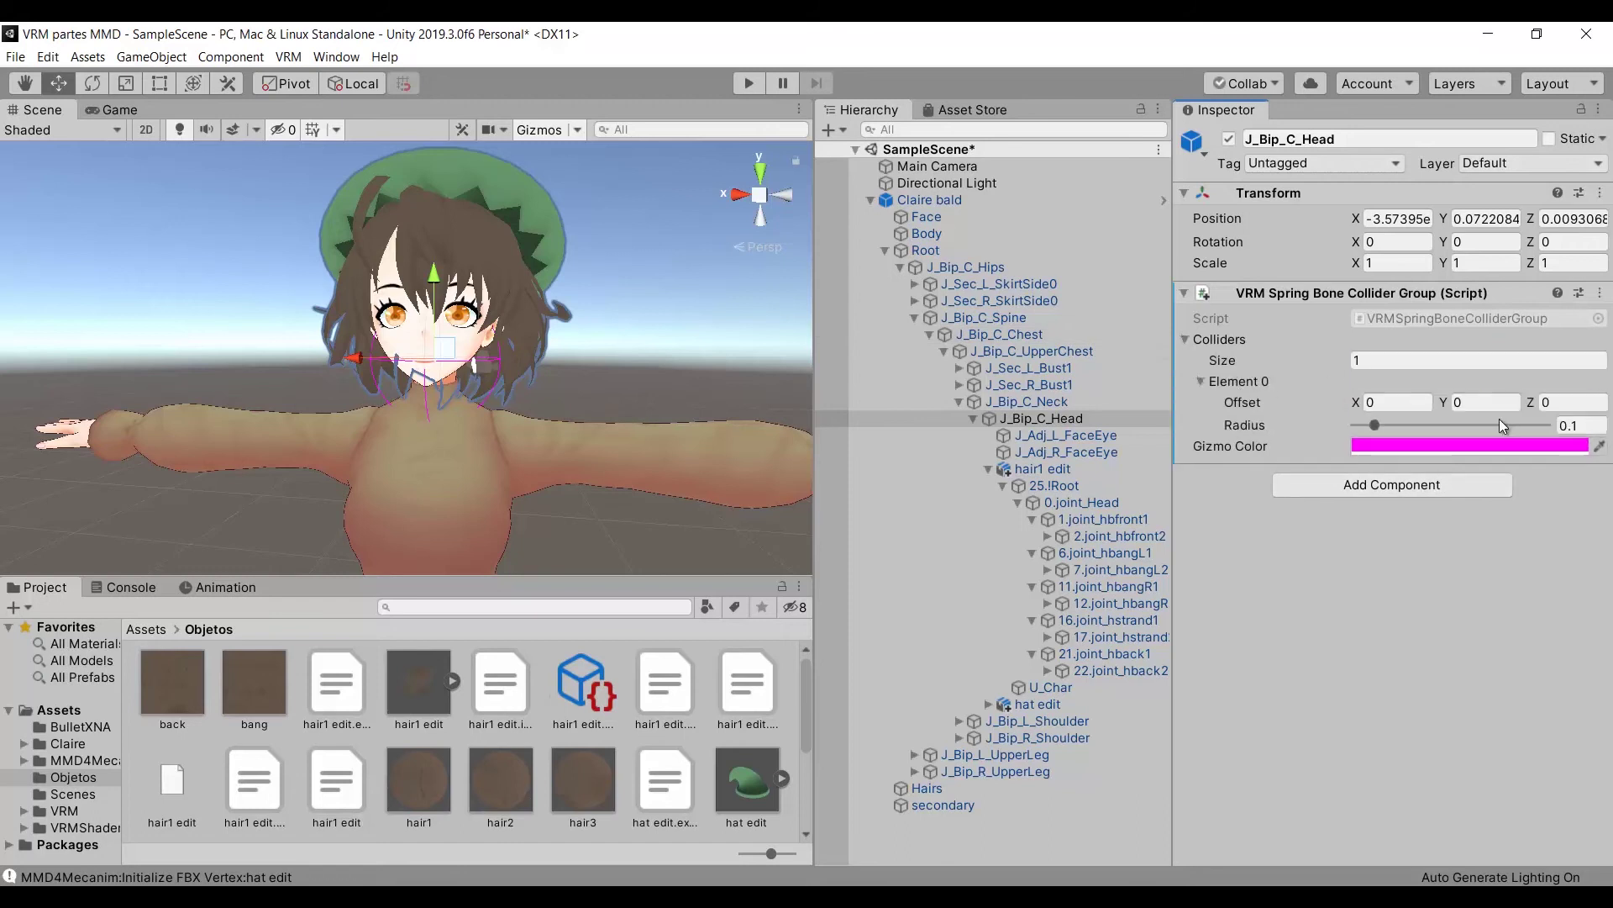
{"action": "left_click", "coordinate": [1478, 403]}
{"action": "left_click_drag", "start_coordinate": [1450, 403], "coordinate": [1448, 398]}
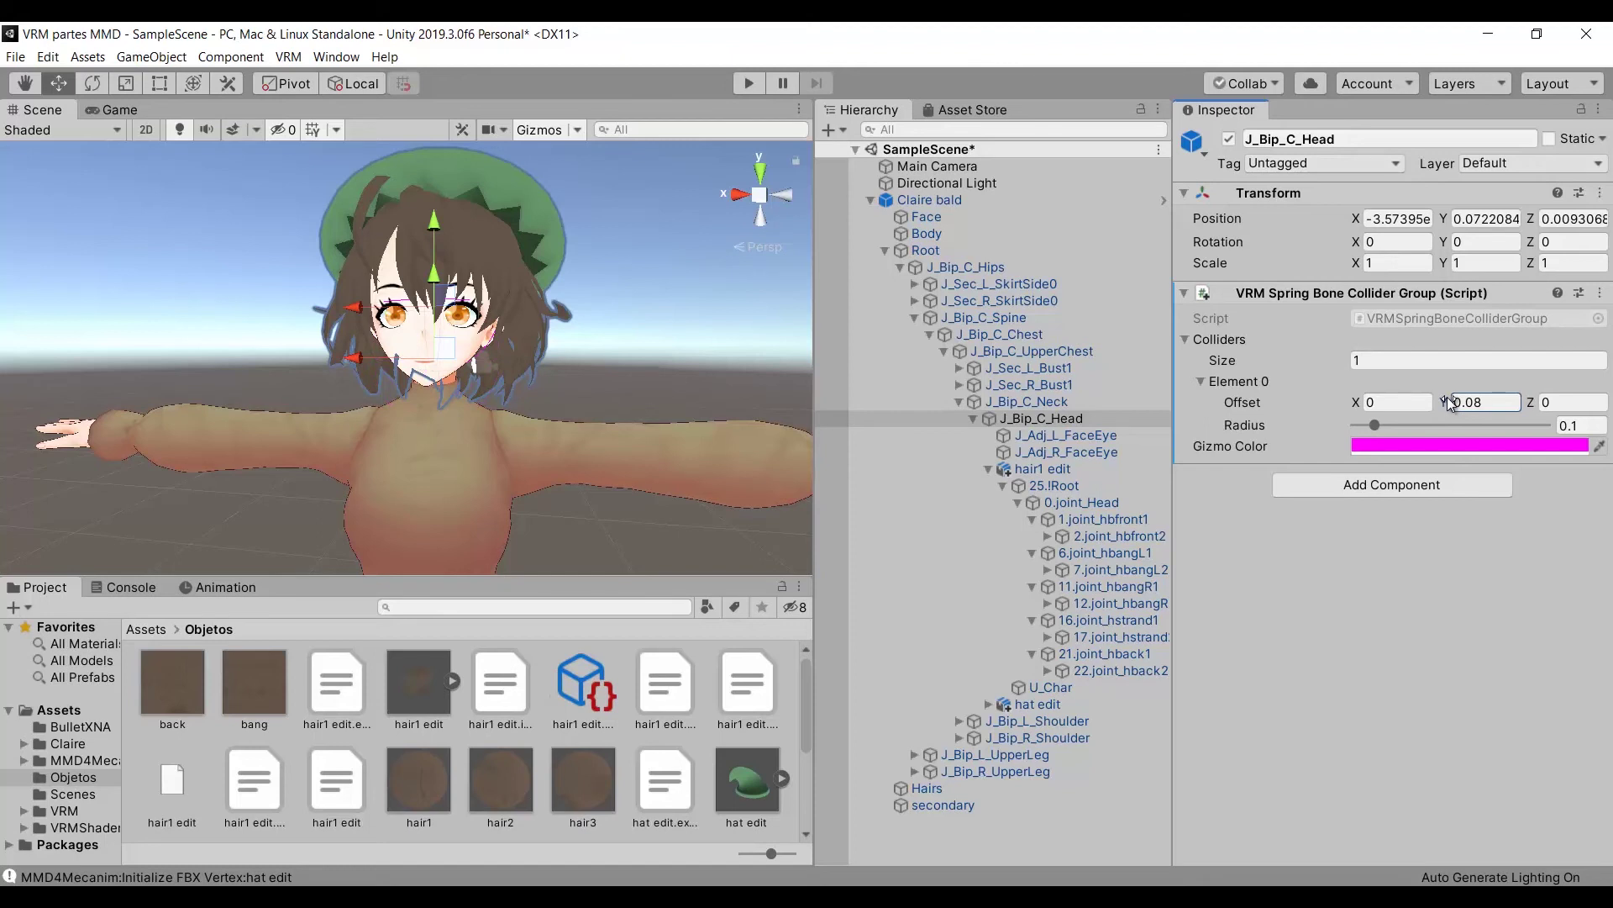
{"action": "left_click_drag", "start_coordinate": [509, 250], "coordinate": [796, 273], "text": "alt"}
{"action": "left_click_drag", "start_coordinate": [617, 319], "coordinate": [628, 320]}
{"action": "left_click_drag", "start_coordinate": [740, 357], "coordinate": [242, 377], "text": "alt"}
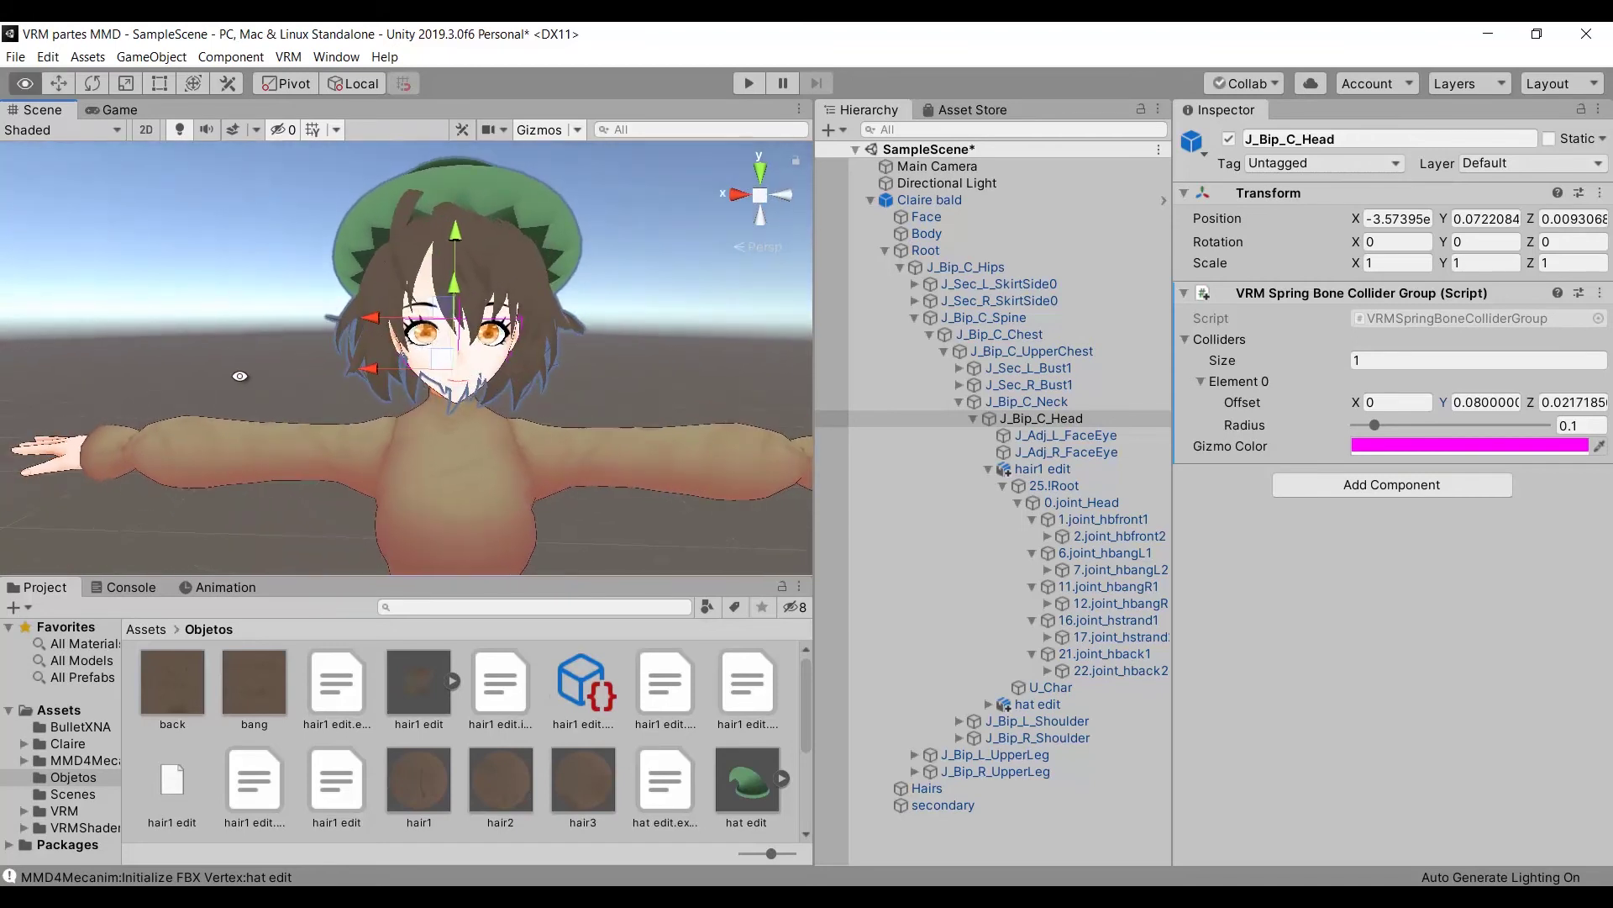
Assign J_Bip_C_Head to Element 0 of hair1 edit's Collider Groups and try to assign J_Bip_C_Neck to Element 1.
{"action": "left_click", "coordinate": [1091, 470]}
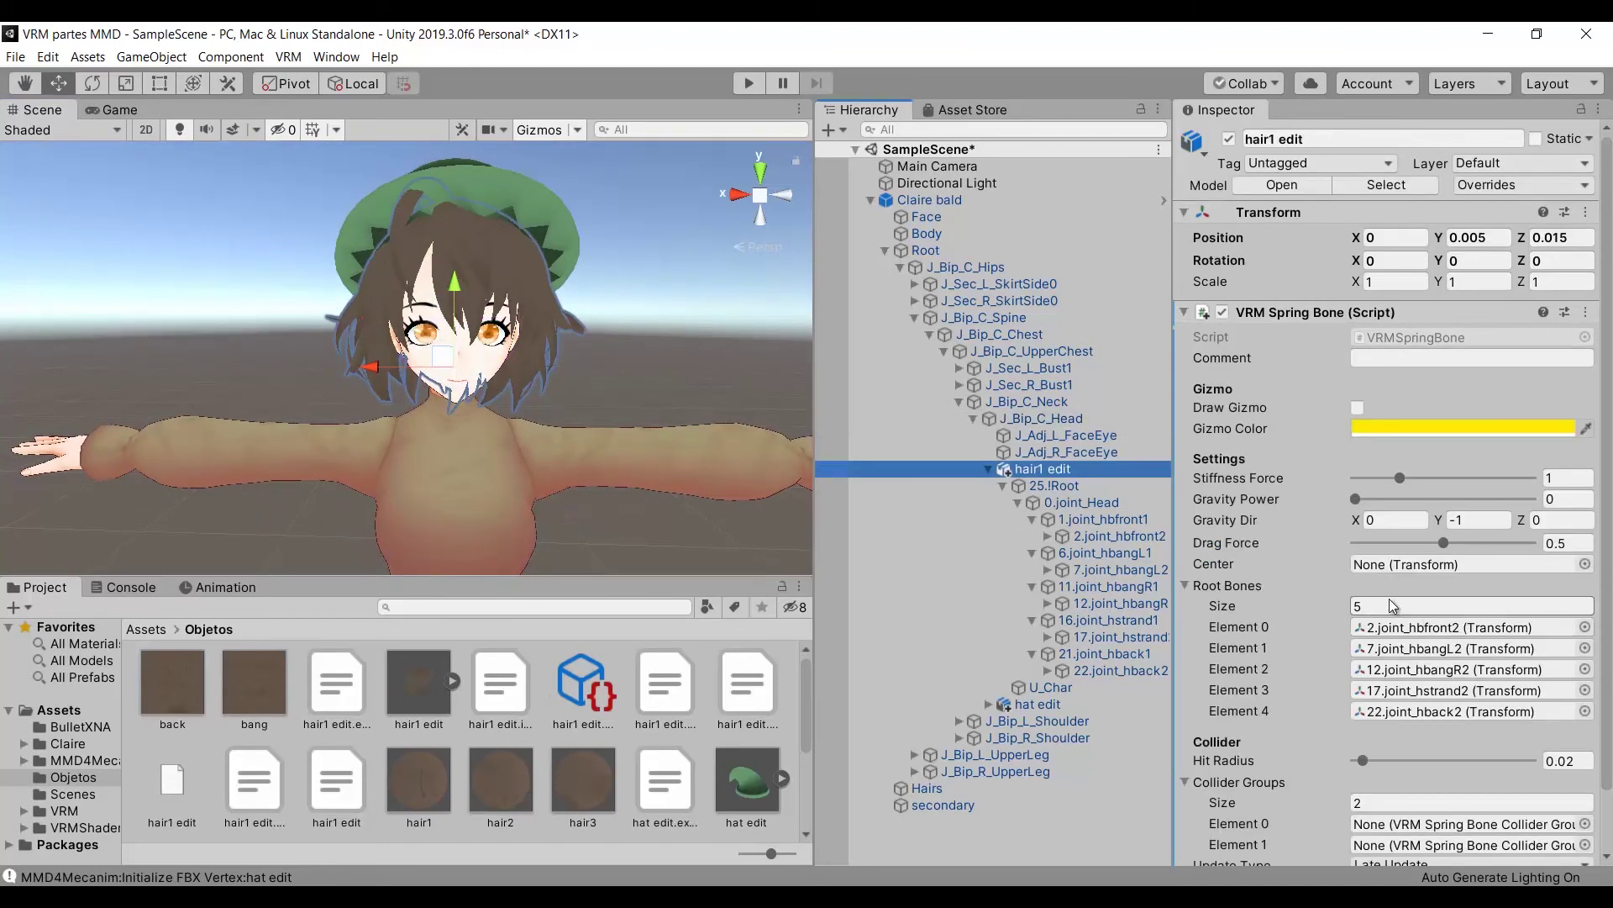
{"action": "scroll", "coordinate": [1392, 607], "scroll_direction": "down", "scroll_amount": 2}
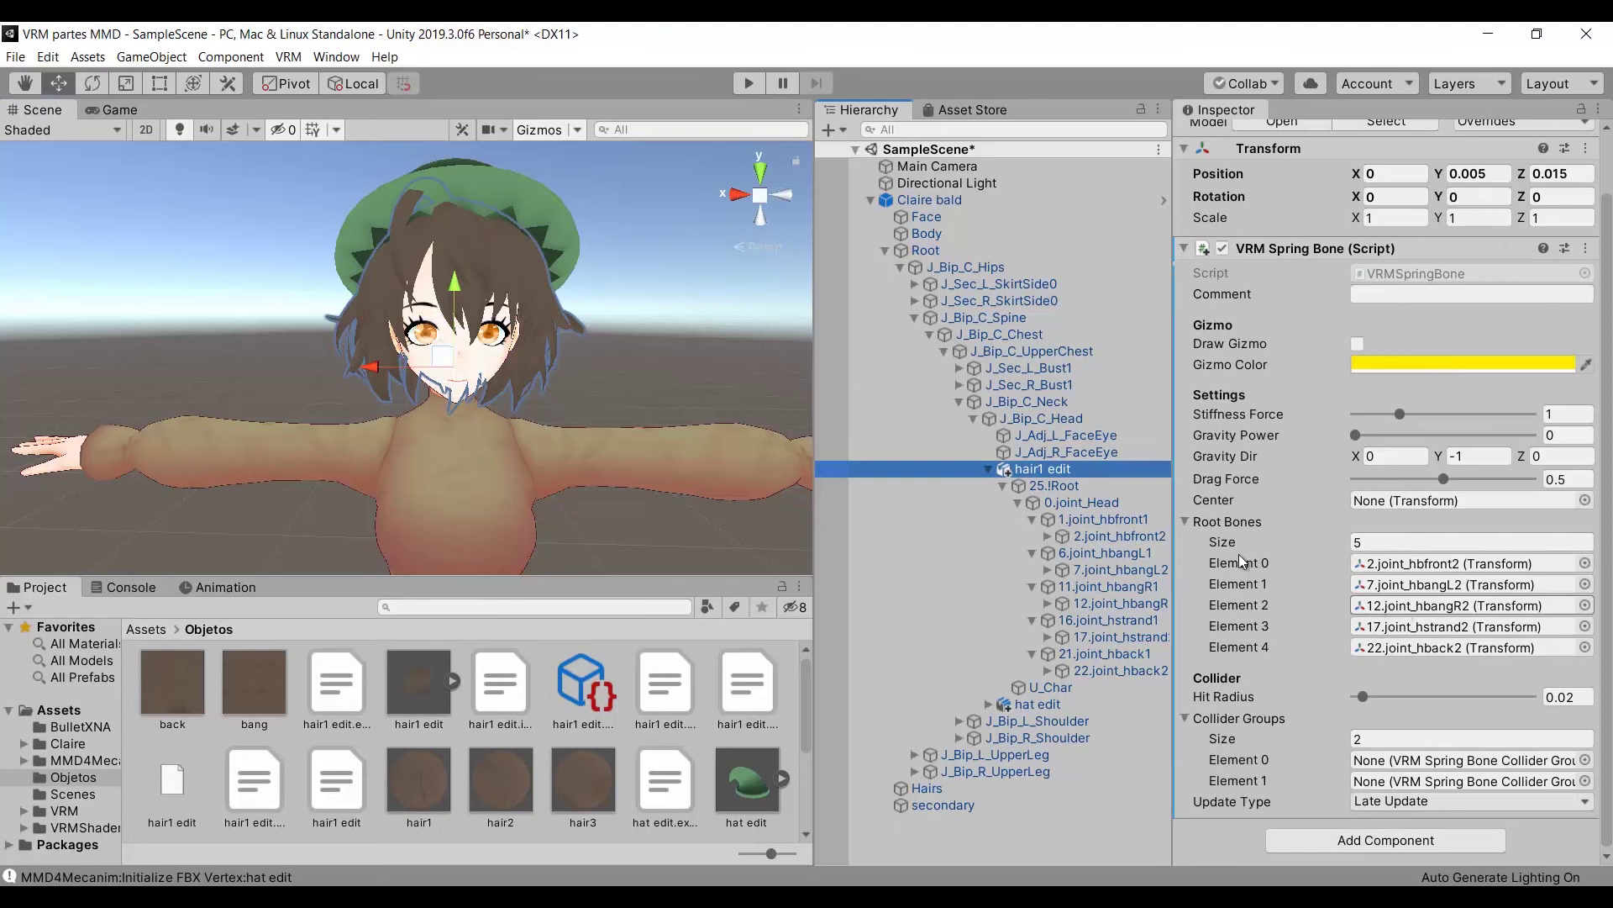
{"action": "left_click_drag", "start_coordinate": [1042, 420], "coordinate": [1462, 760]}
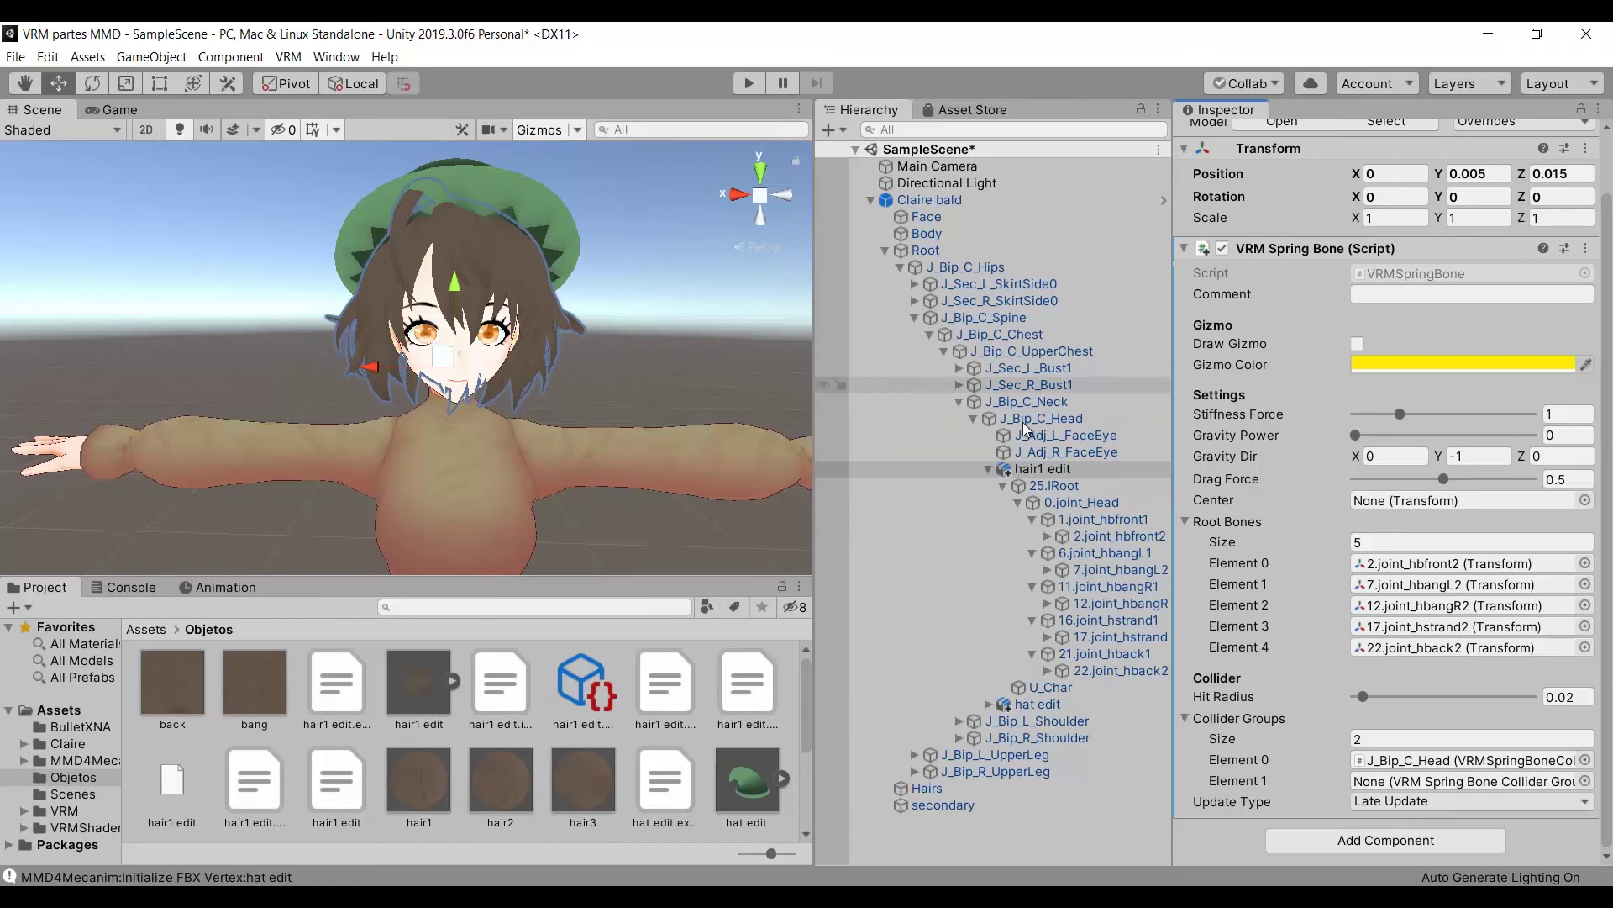
{"action": "left_click_drag", "start_coordinate": [1034, 404], "coordinate": [1427, 780]}
Add a VRM Spring Bone Collider Group to J_Bip_C_Neck, reduce its collider radius and adjust its Y offset.
{"action": "left_click", "coordinate": [1050, 402]}
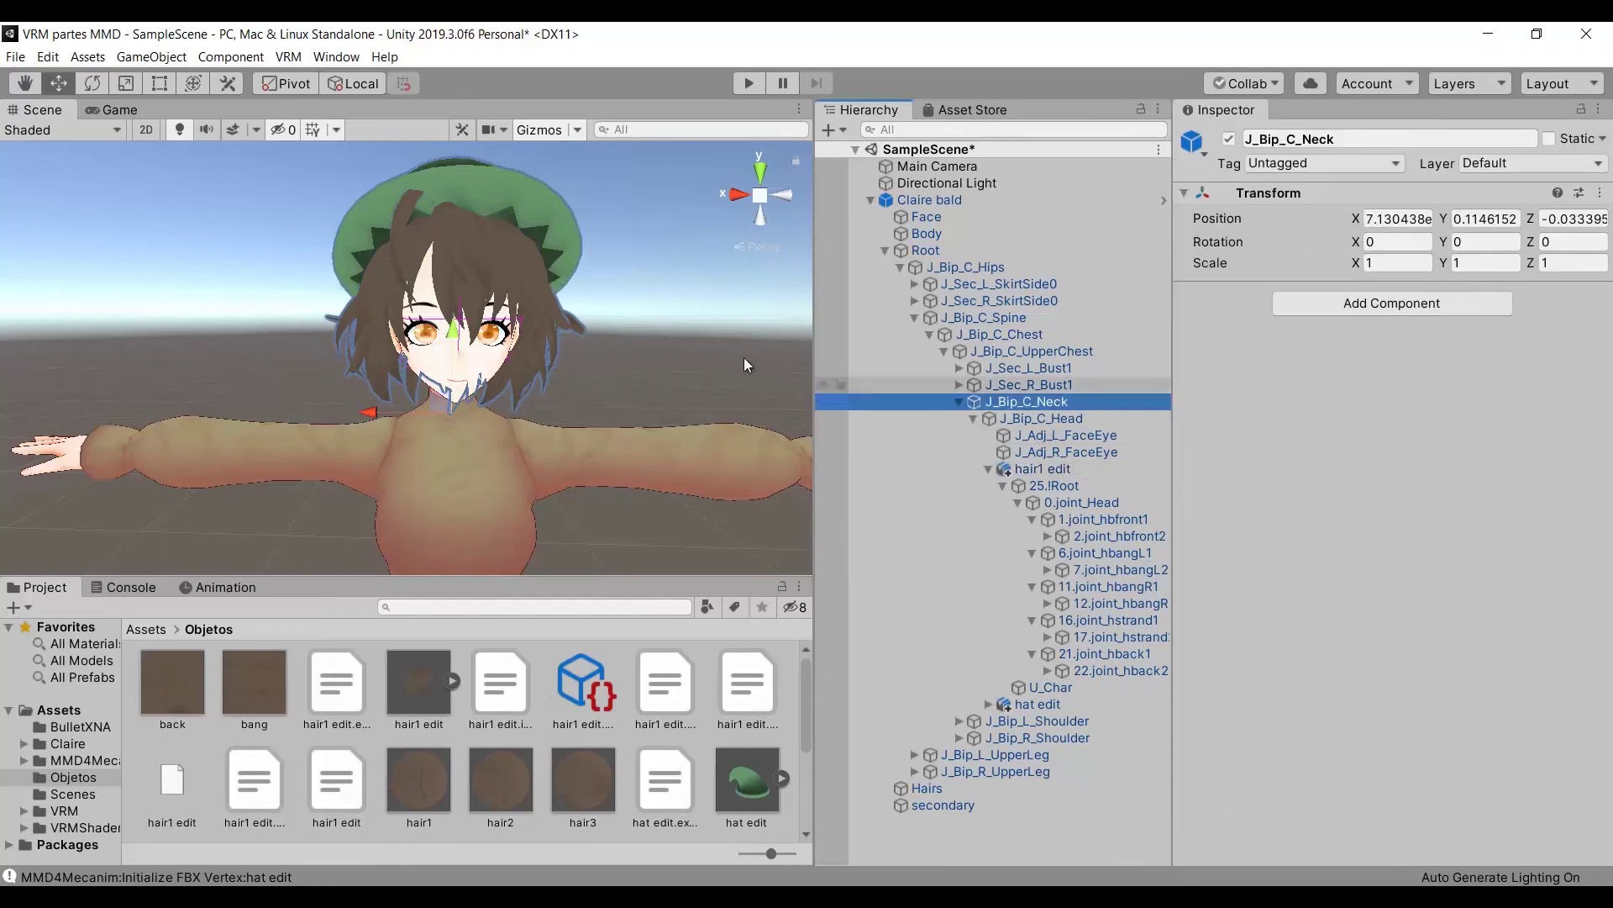
{"action": "left_click", "coordinate": [1391, 302]}
{"action": "left_click", "coordinate": [1374, 397]}
{"action": "left_click_drag", "start_coordinate": [1374, 426], "coordinate": [1366, 425]}
{"action": "left_click_drag", "start_coordinate": [1443, 403], "coordinate": [1451, 403]}
{"action": "left_click_drag", "start_coordinate": [1367, 424], "coordinate": [1368, 421]}
Assign J_Bip_C_Neck to Element 1 of the Collider Groups in hair1 edit's spring bone.
{"action": "left_click", "coordinate": [1042, 469]}
{"action": "scroll", "coordinate": [1304, 542], "scroll_direction": "down", "scroll_amount": 3}
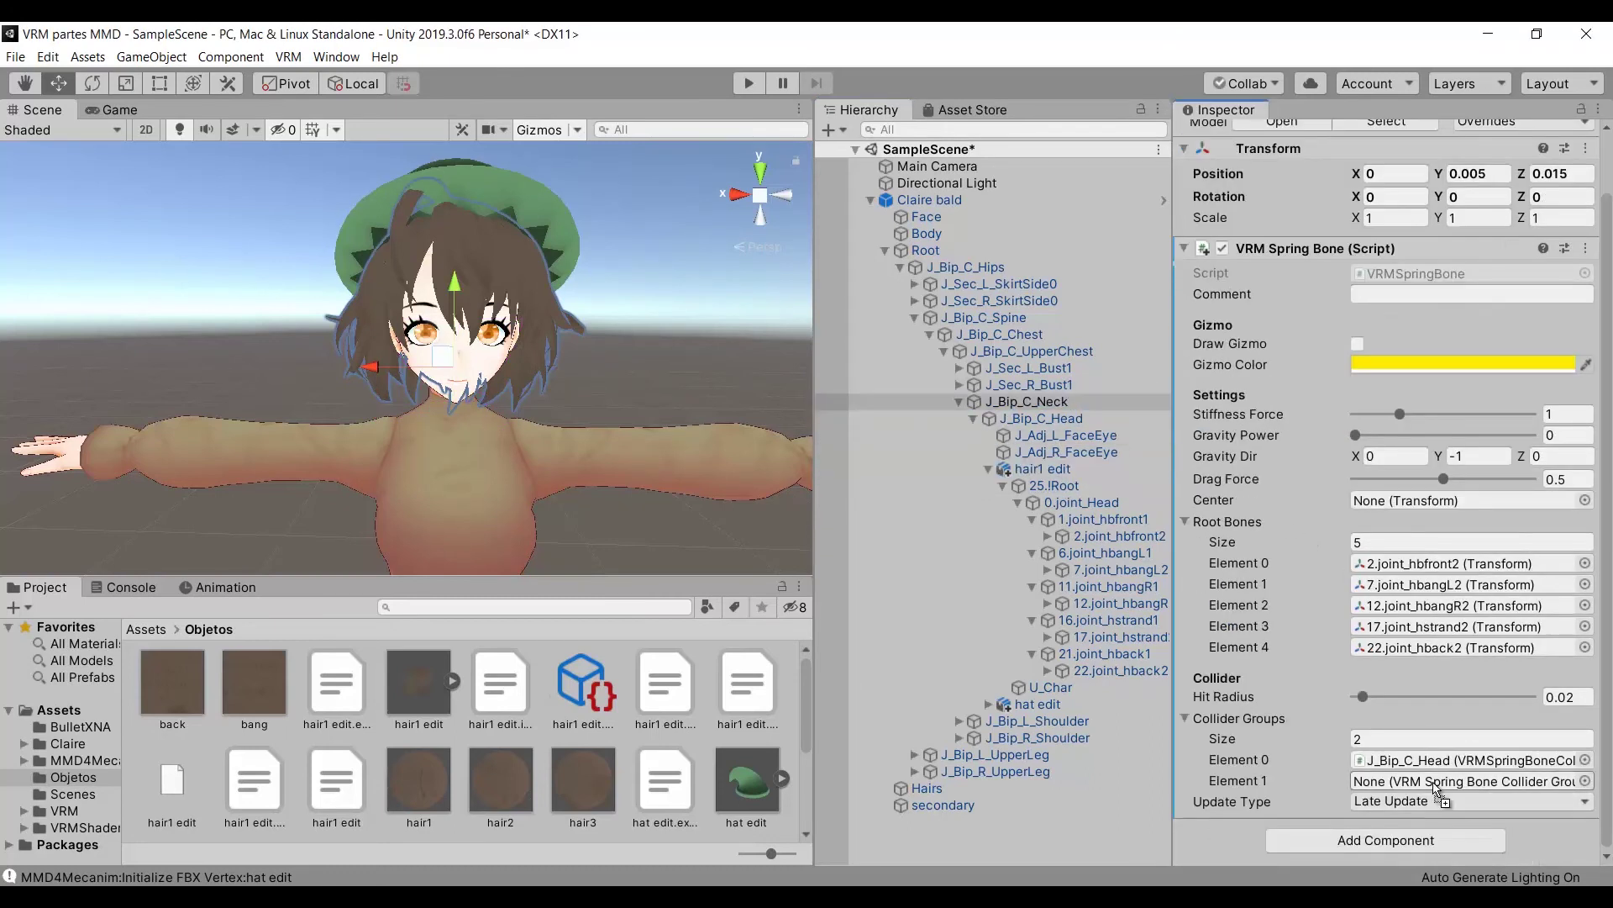
{"action": "left_click_drag", "start_coordinate": [1026, 402], "coordinate": [1470, 780]}
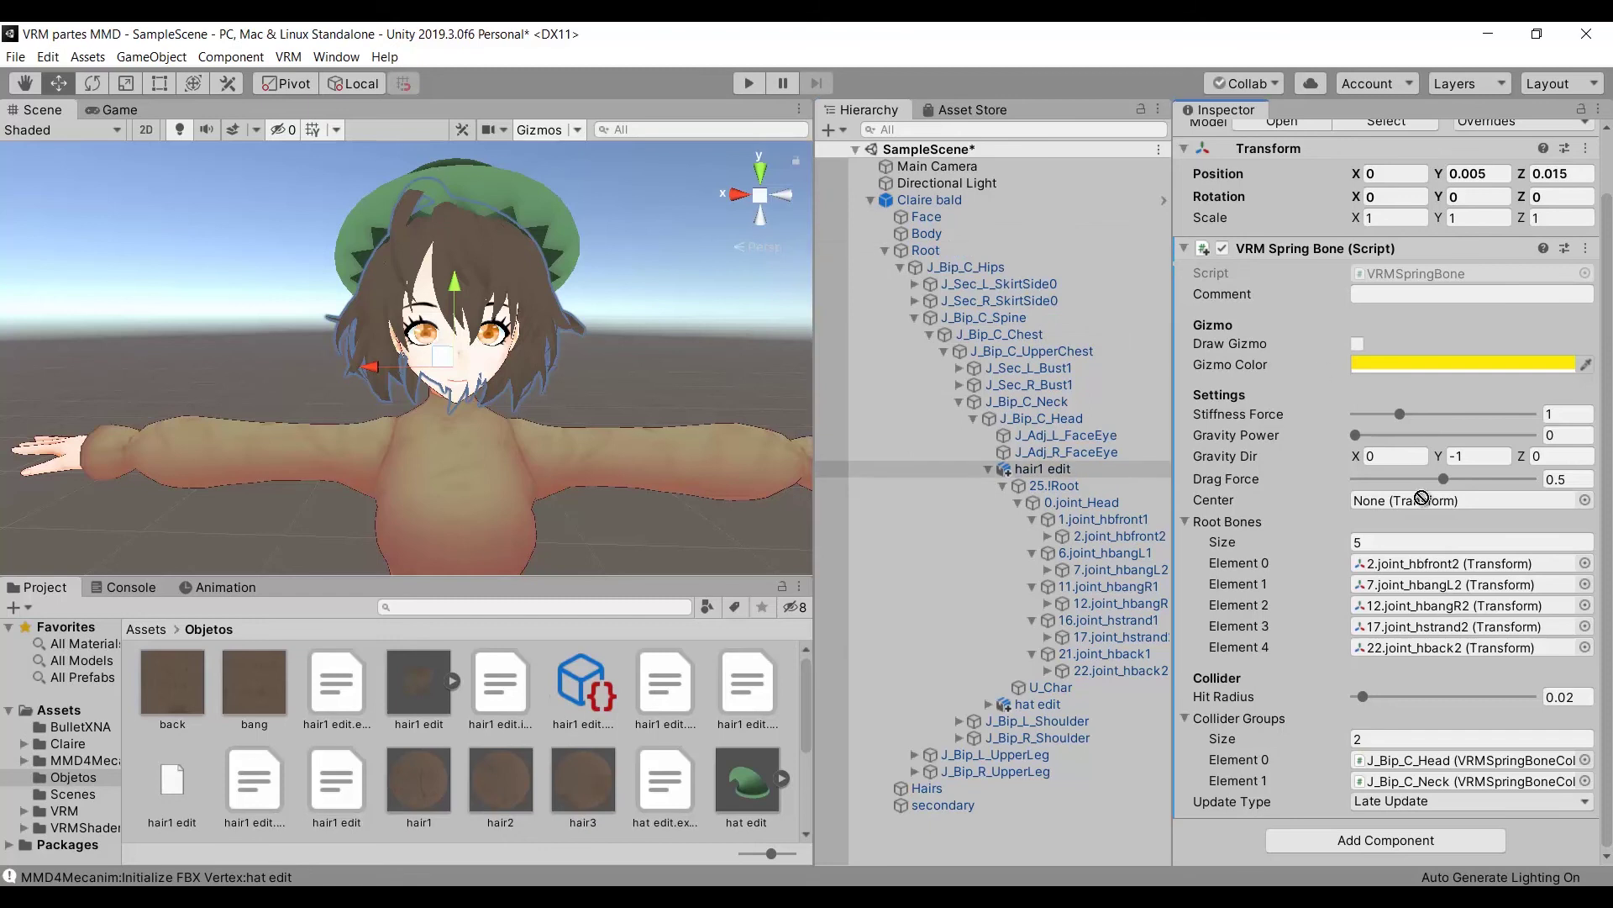
Play the scene, move the Claire bald avatar sideways to test the hair against the colliders, and stop playback.
{"action": "double_click", "coordinate": [929, 199]}
{"action": "key", "text": "ctrl+p"}
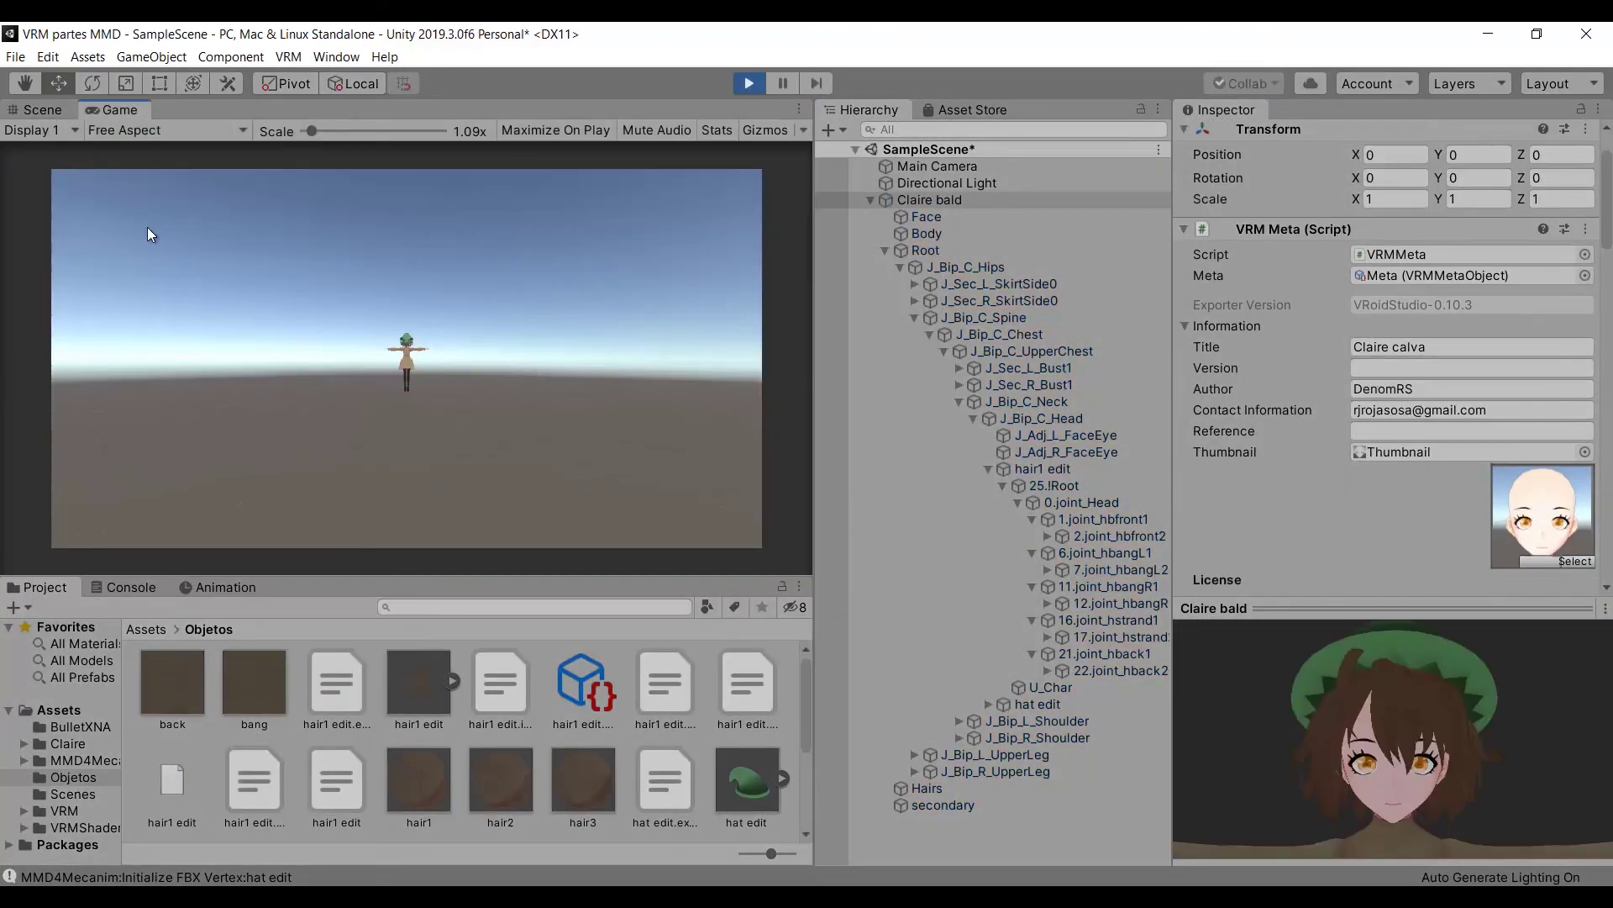
{"action": "left_click", "coordinate": [42, 109]}
{"action": "left_click_drag", "start_coordinate": [397, 531], "coordinate": [412, 534]}
{"action": "key", "text": "ctrl+p"}
Reset the Center of hair1 edit's spring bone to None.
{"action": "left_click", "coordinate": [1015, 805]}
{"action": "left_click", "coordinate": [1042, 469]}
{"action": "left_click", "coordinate": [1462, 504]}
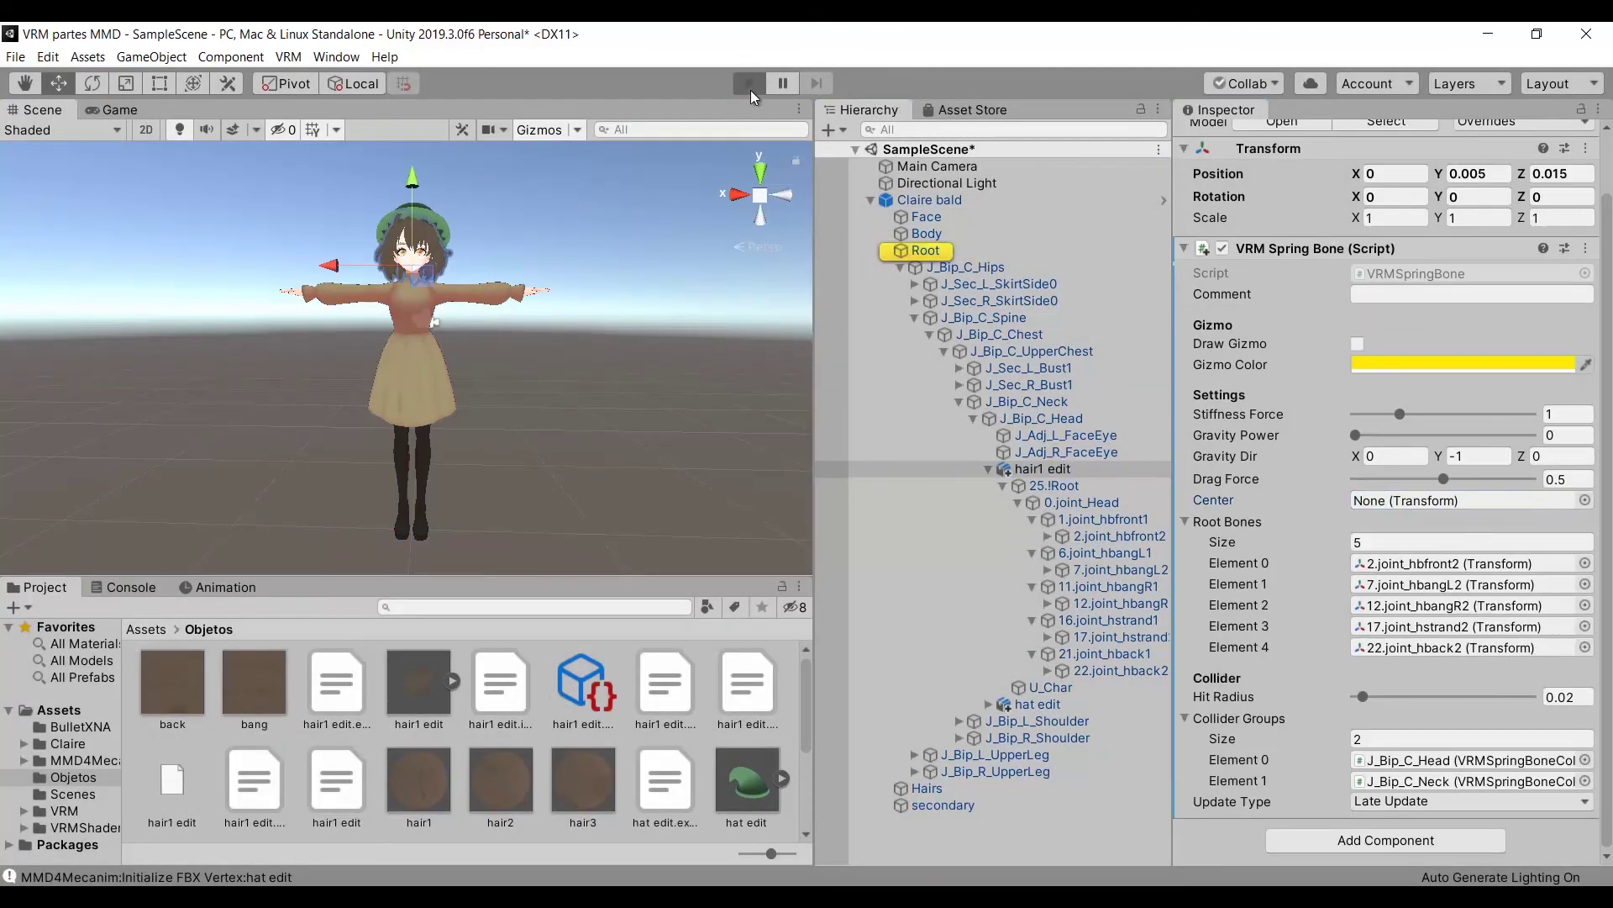
Play the scene again with the spring bone's Center empty, move the avatar to test the hair, and stop playback.
{"action": "key", "text": "ctrl+p"}
{"action": "left_click", "coordinate": [930, 200]}
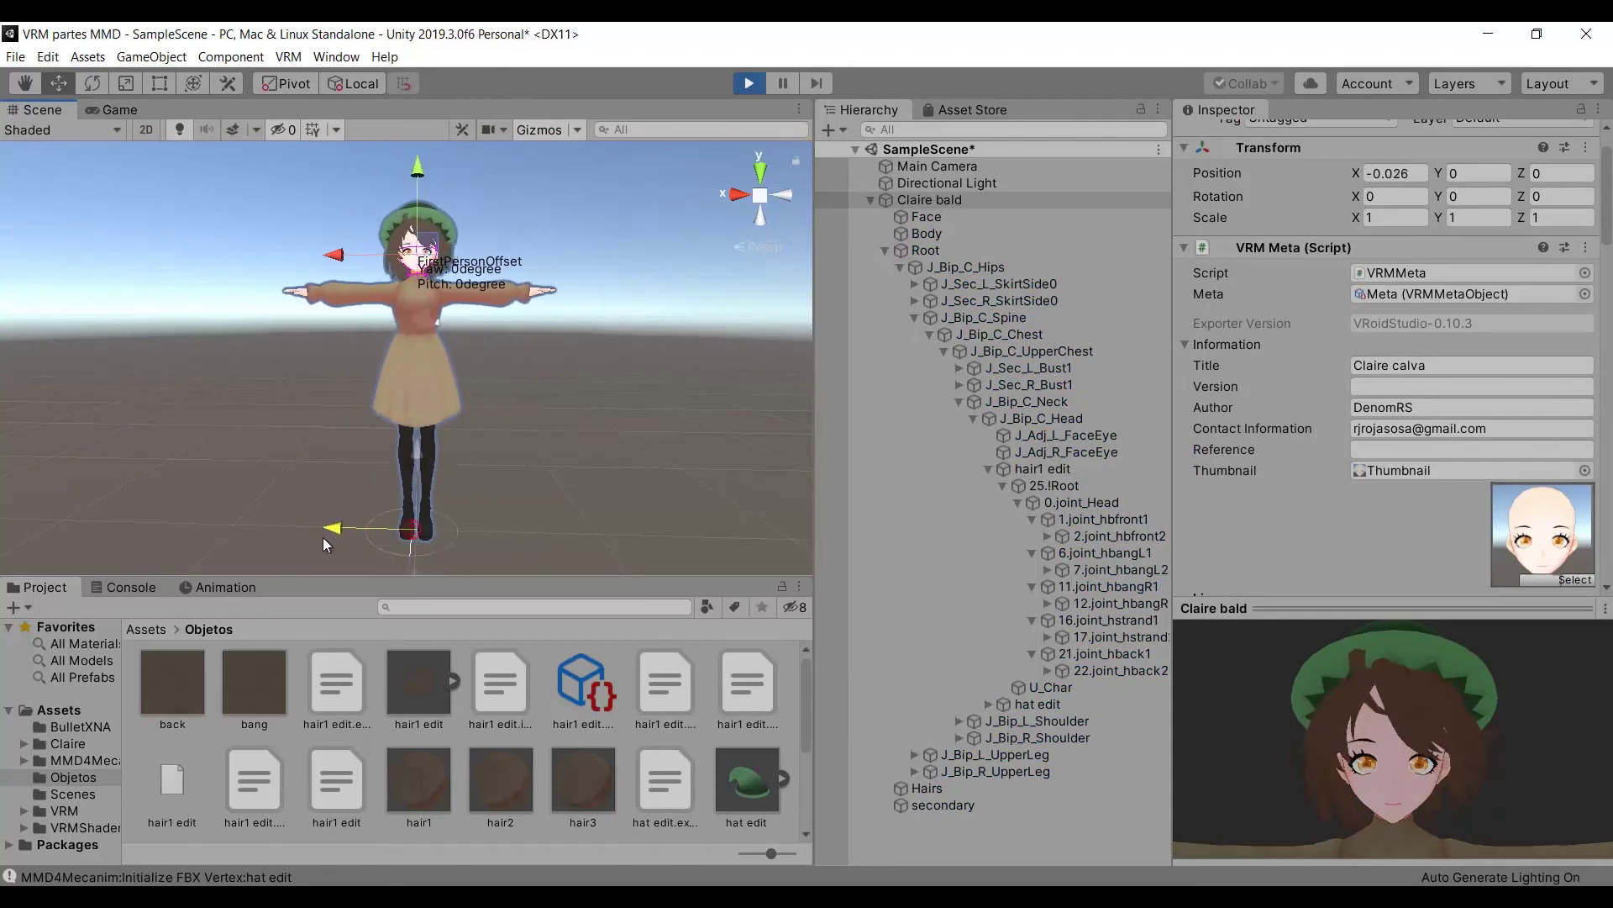
{"action": "key", "text": "ctrl+p"}
{"action": "left_click", "coordinate": [1042, 468]}
Open the VRM exporter for Claire bald, check its settings and the model's validation, and close it.
{"action": "left_click", "coordinate": [895, 199]}
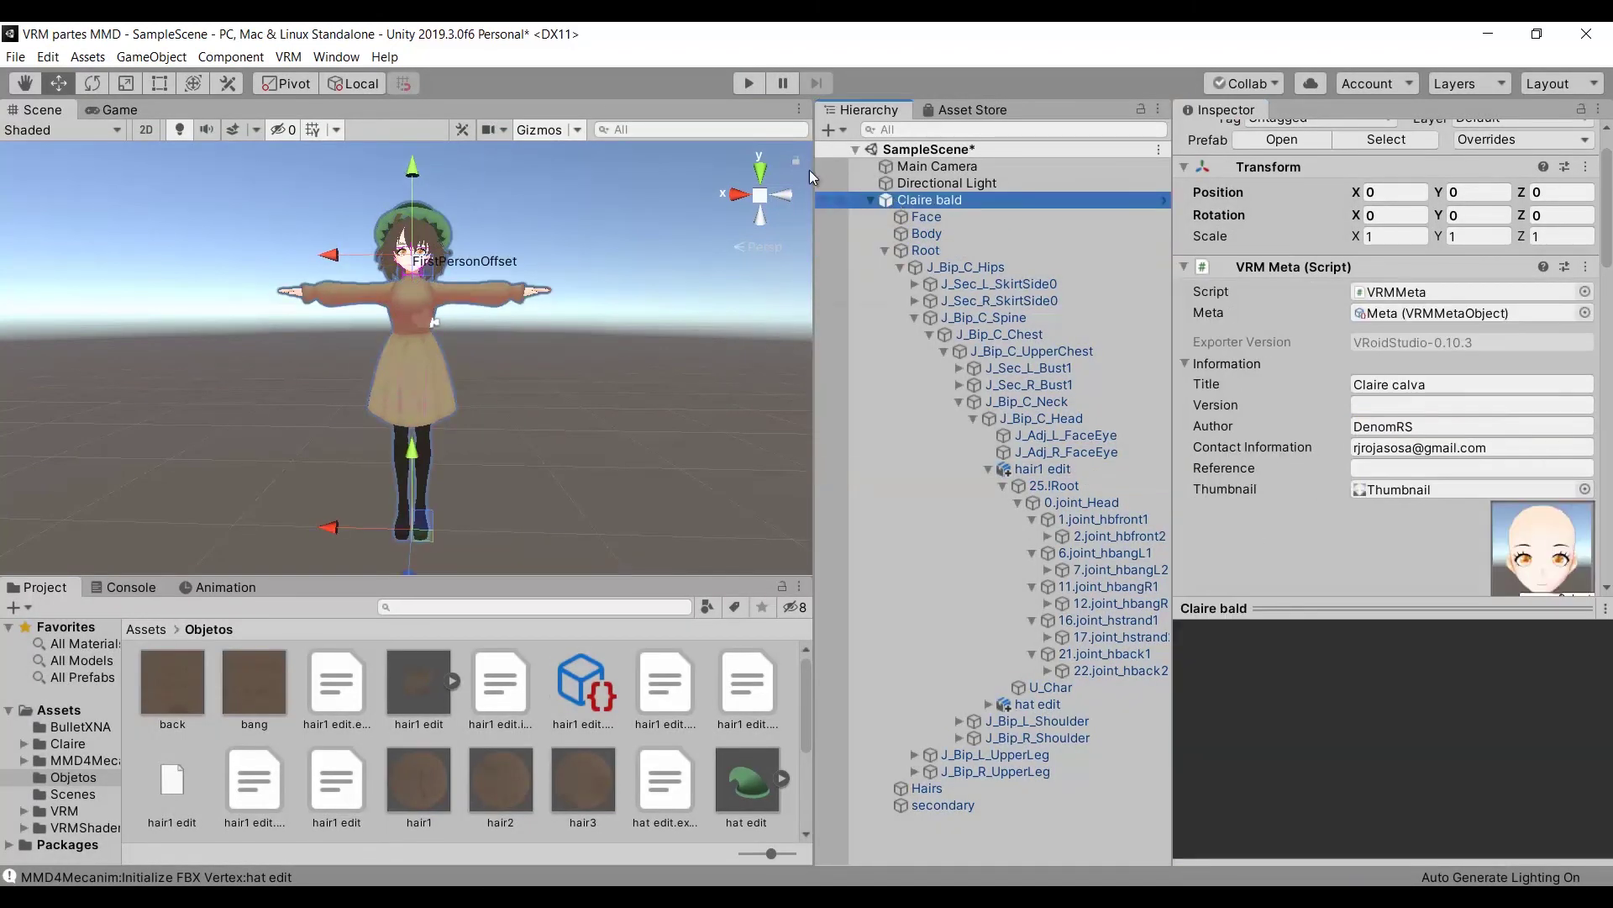
{"action": "left_click", "coordinate": [288, 56]}
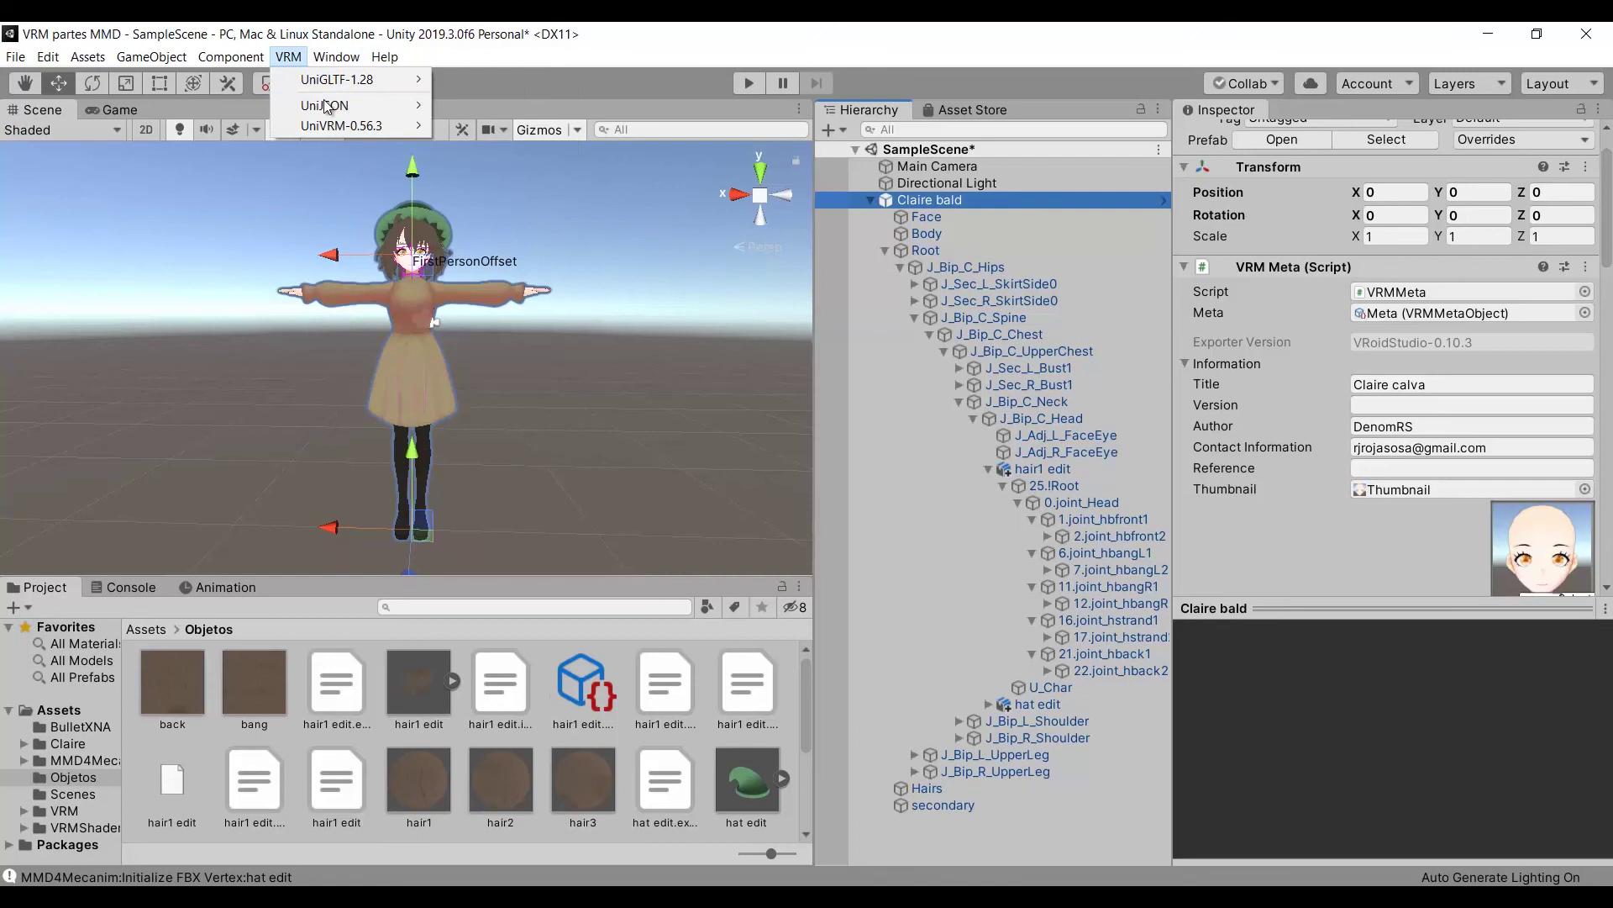
{"action": "mouse_move", "coordinate": [340, 125]}
{"action": "left_click", "coordinate": [457, 127]}
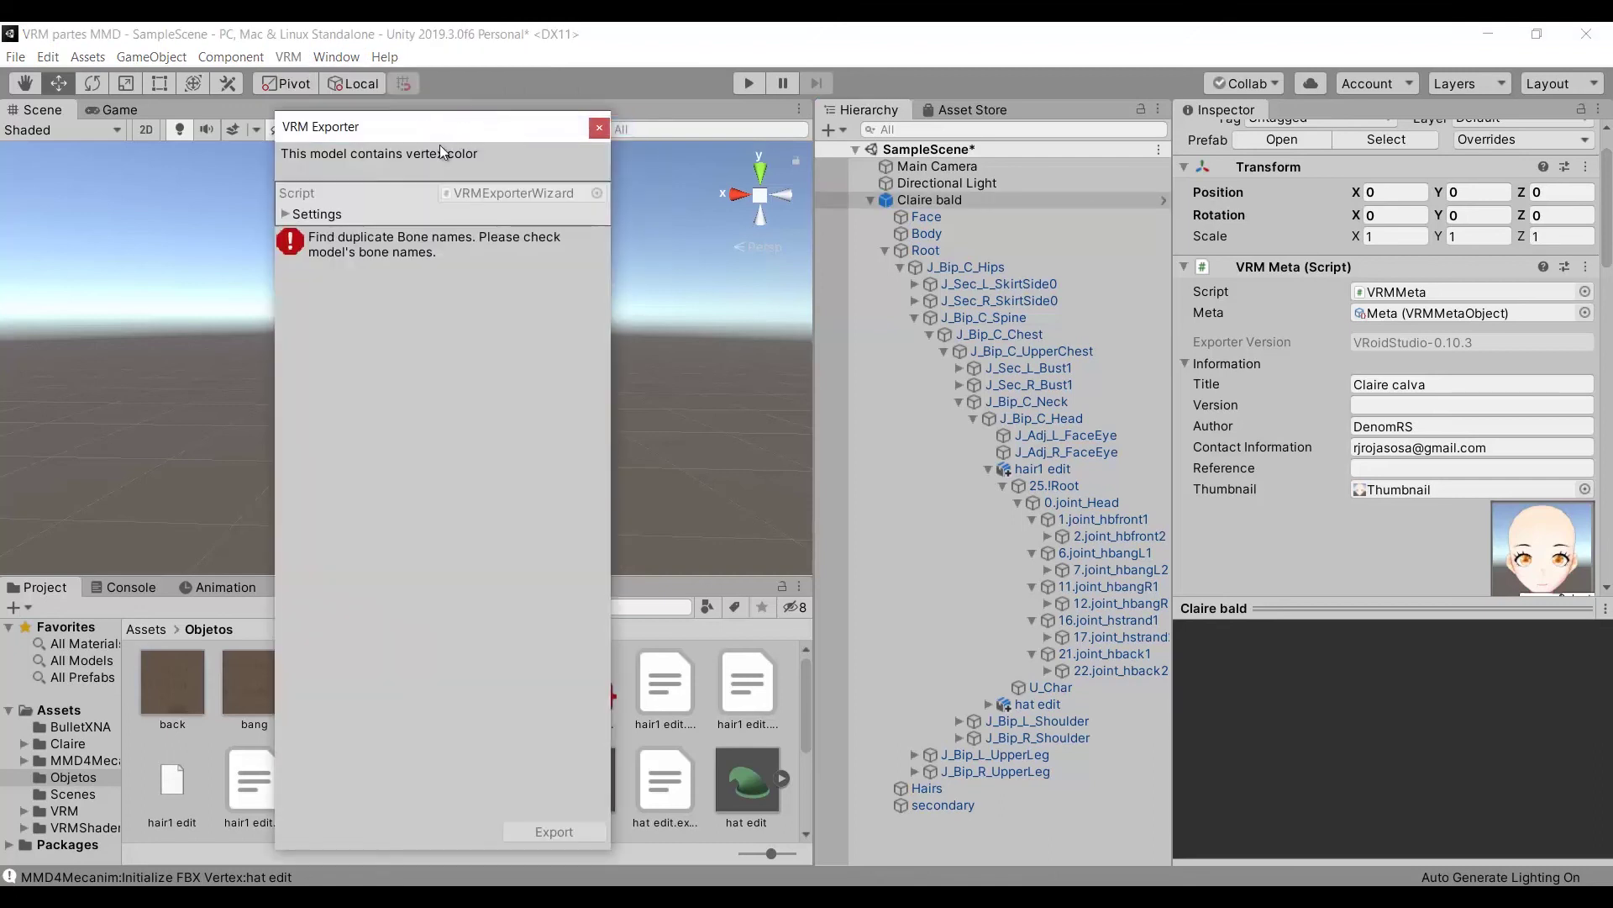
{"action": "left_click", "coordinate": [316, 213]}
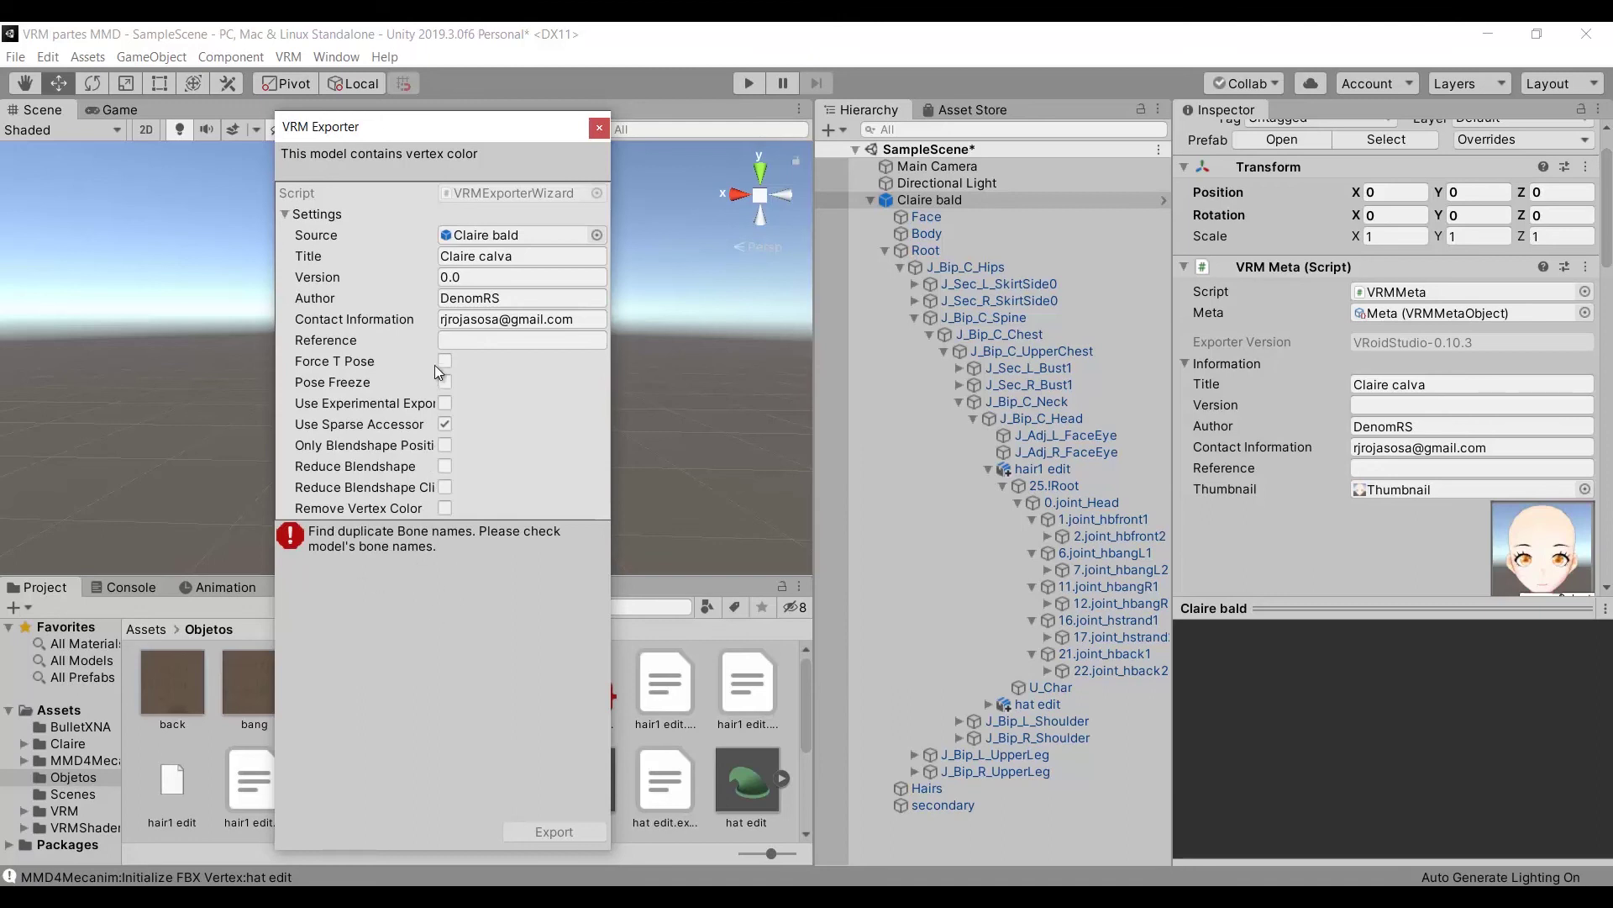
{"action": "left_click", "coordinate": [598, 127]}
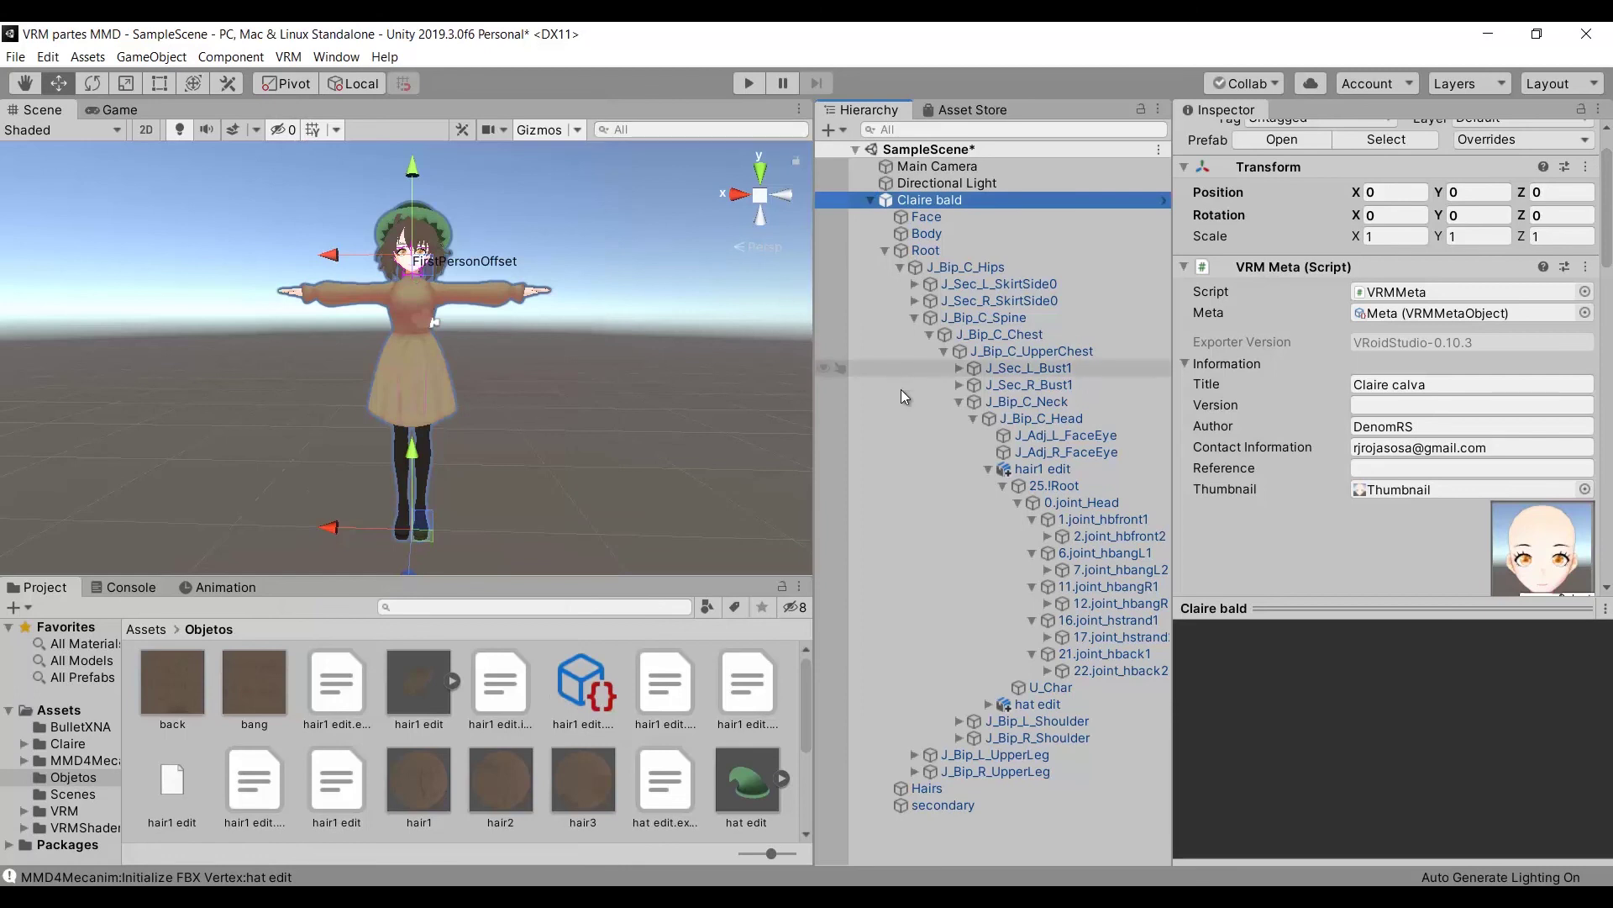
Rename the 25.!Root bone under hair1 edit as hairBase.
{"action": "left_click", "coordinate": [1077, 484]}
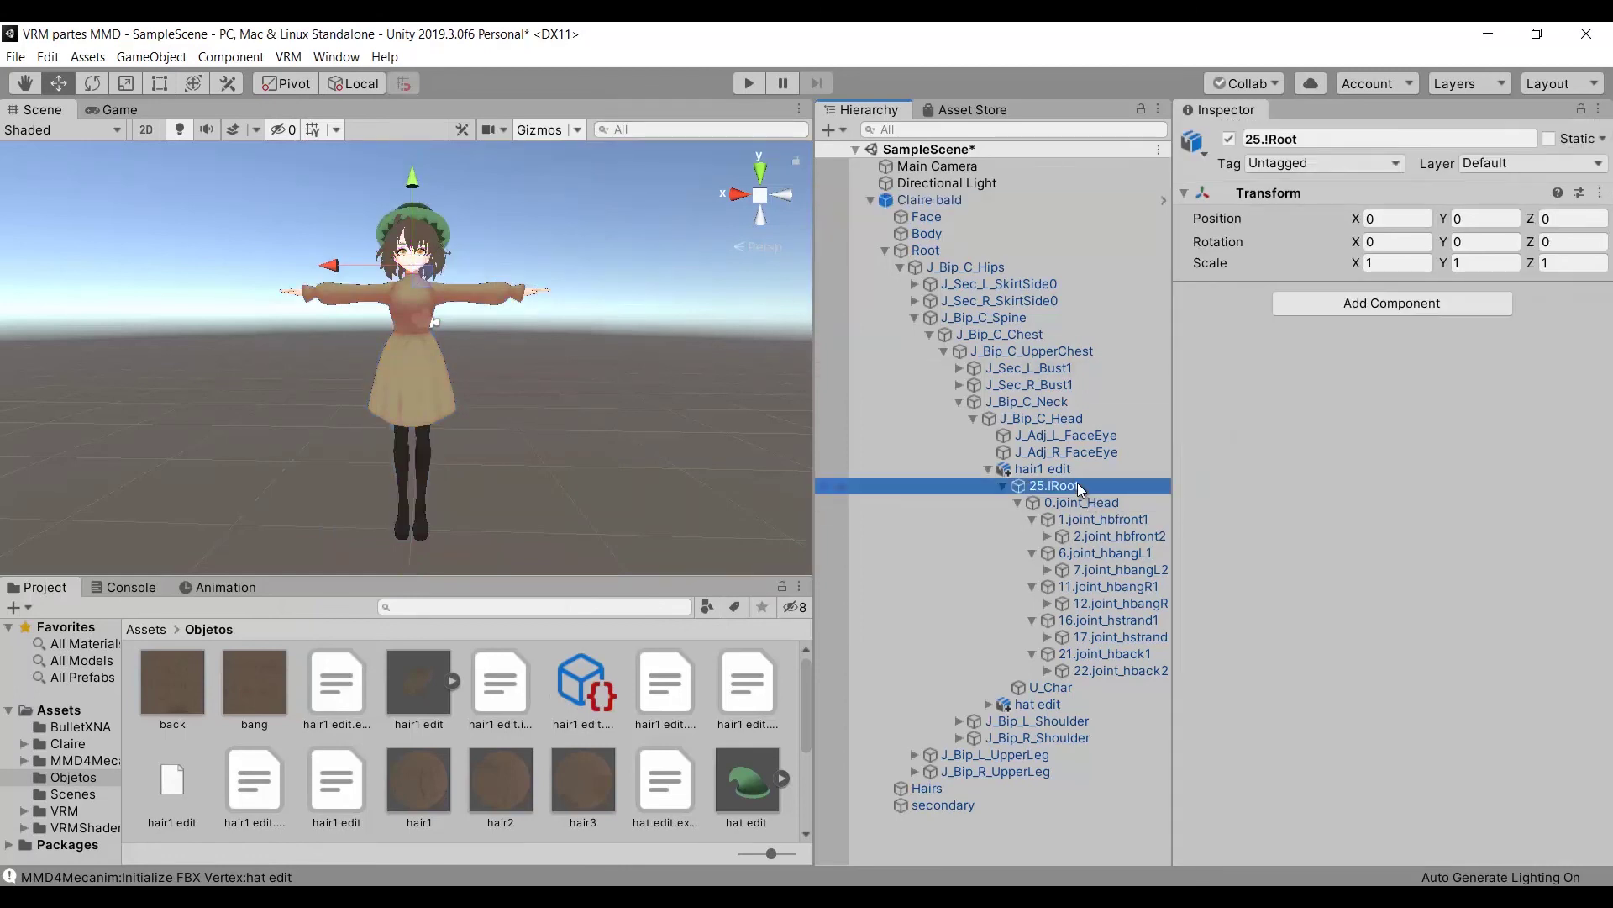
{"action": "left_click", "coordinate": [1335, 143]}
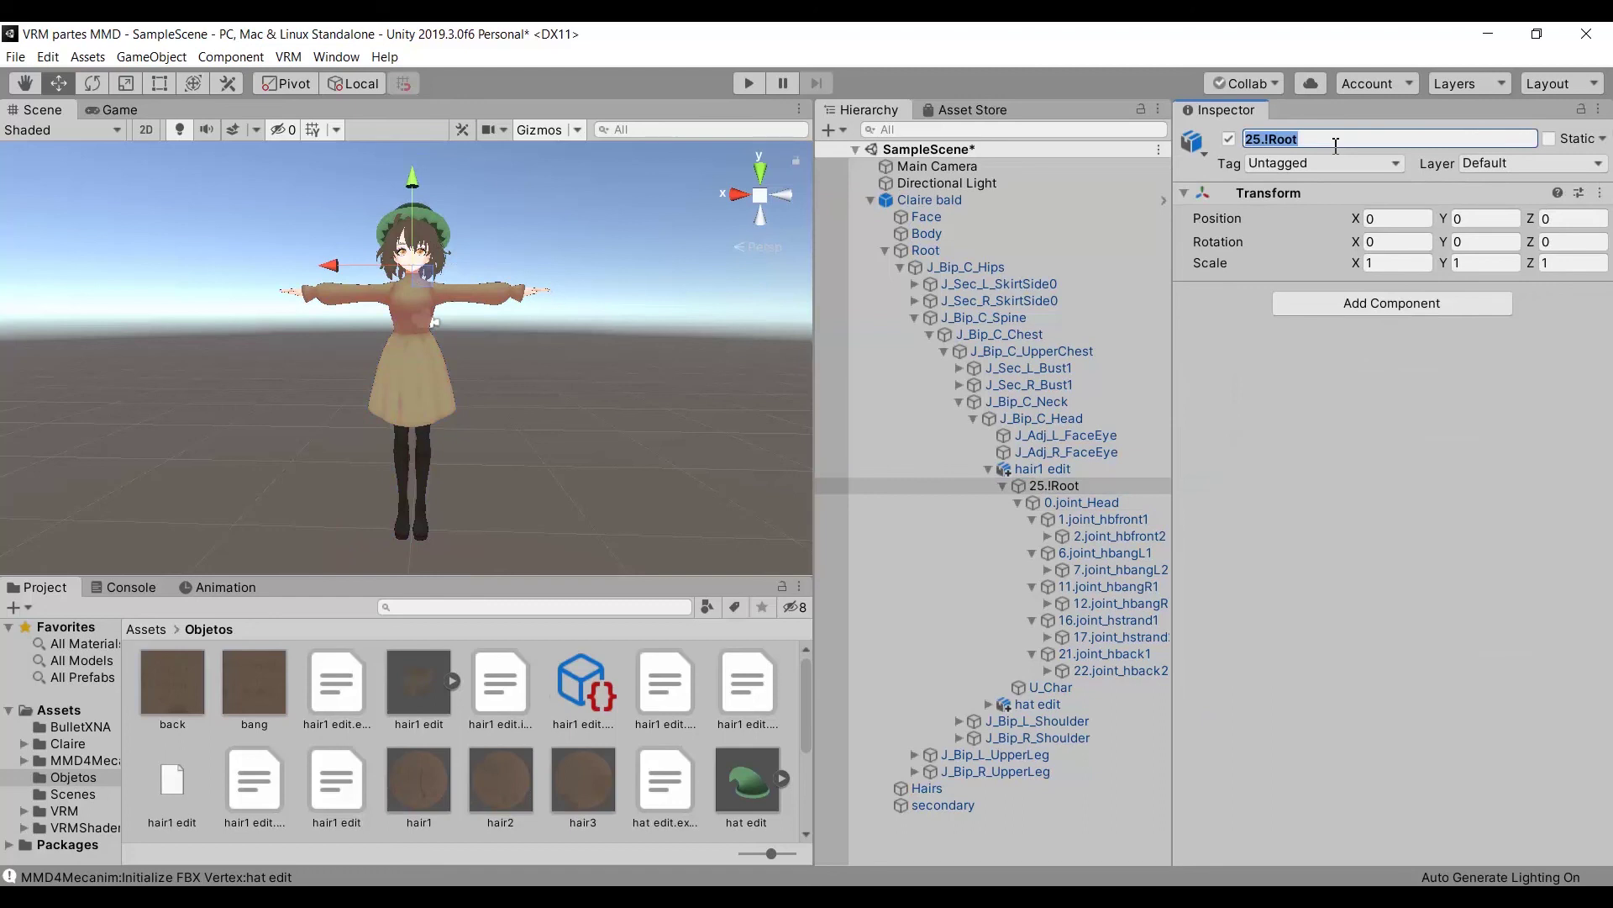
{"action": "type", "text": "hehat"}
Rename hat edit's 1.!Root bone as hatBase and its child bone as hat1.
{"action": "left_click", "coordinate": [989, 704]}
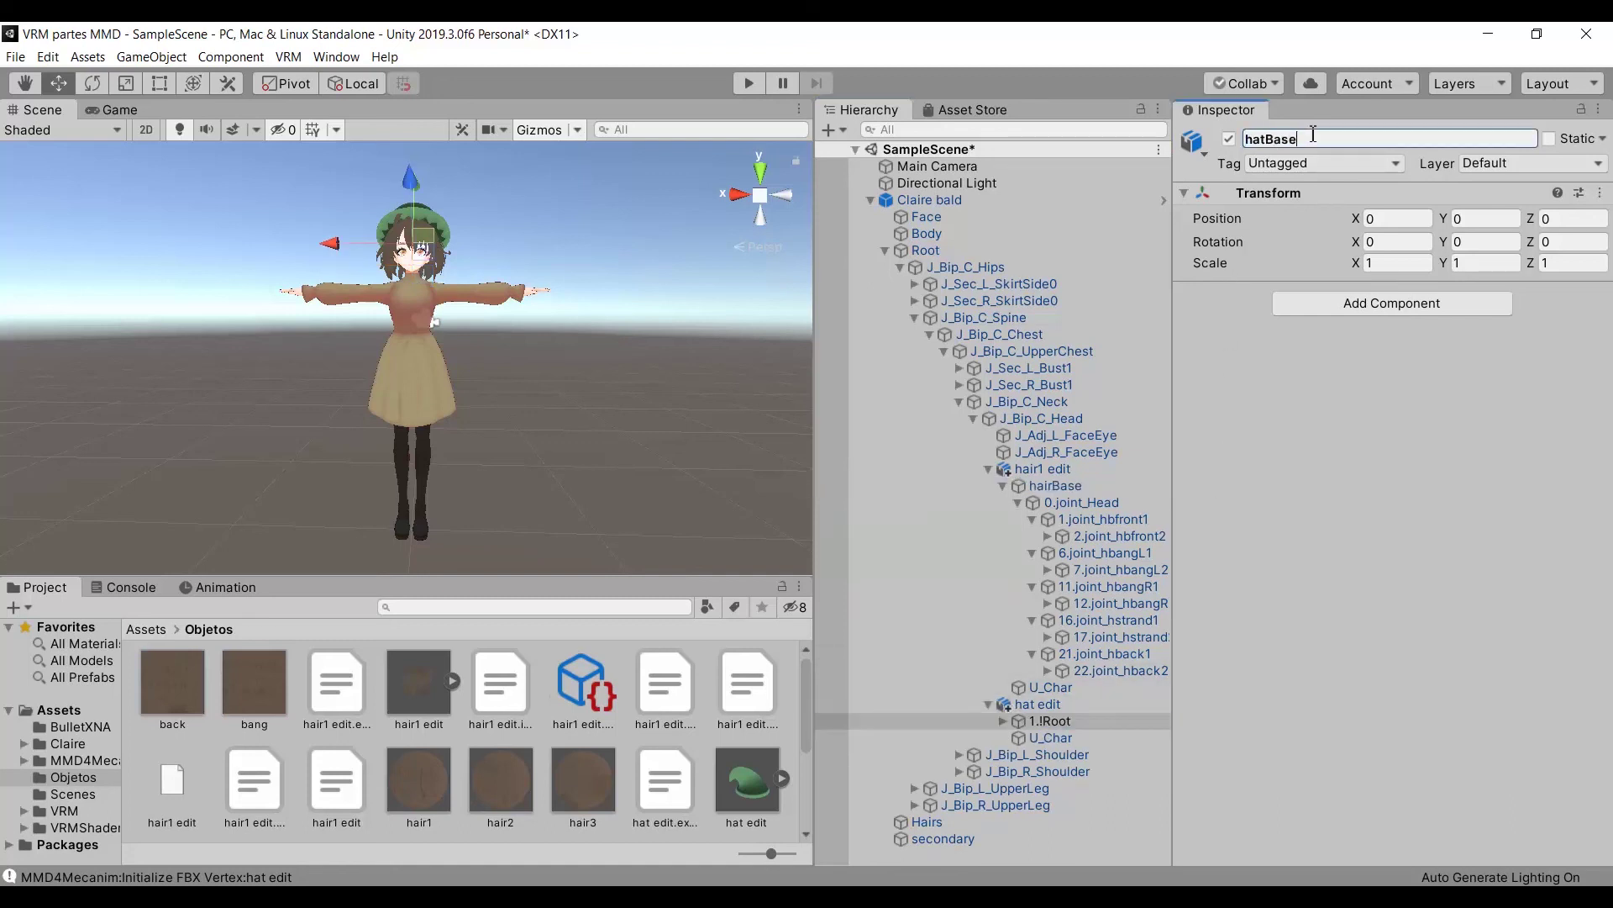
{"action": "left_click", "coordinate": [1085, 737]}
{"action": "left_click", "coordinate": [1332, 139]}
{"action": "type", "text": "hat1"}
{"action": "key", "text": "Return"}
Rename the U_Char mesh under hat edit as hatMesh and the one under hair1 edit as hairMesh.
{"action": "left_click", "coordinate": [1051, 754]}
{"action": "left_click", "coordinate": [1294, 139]}
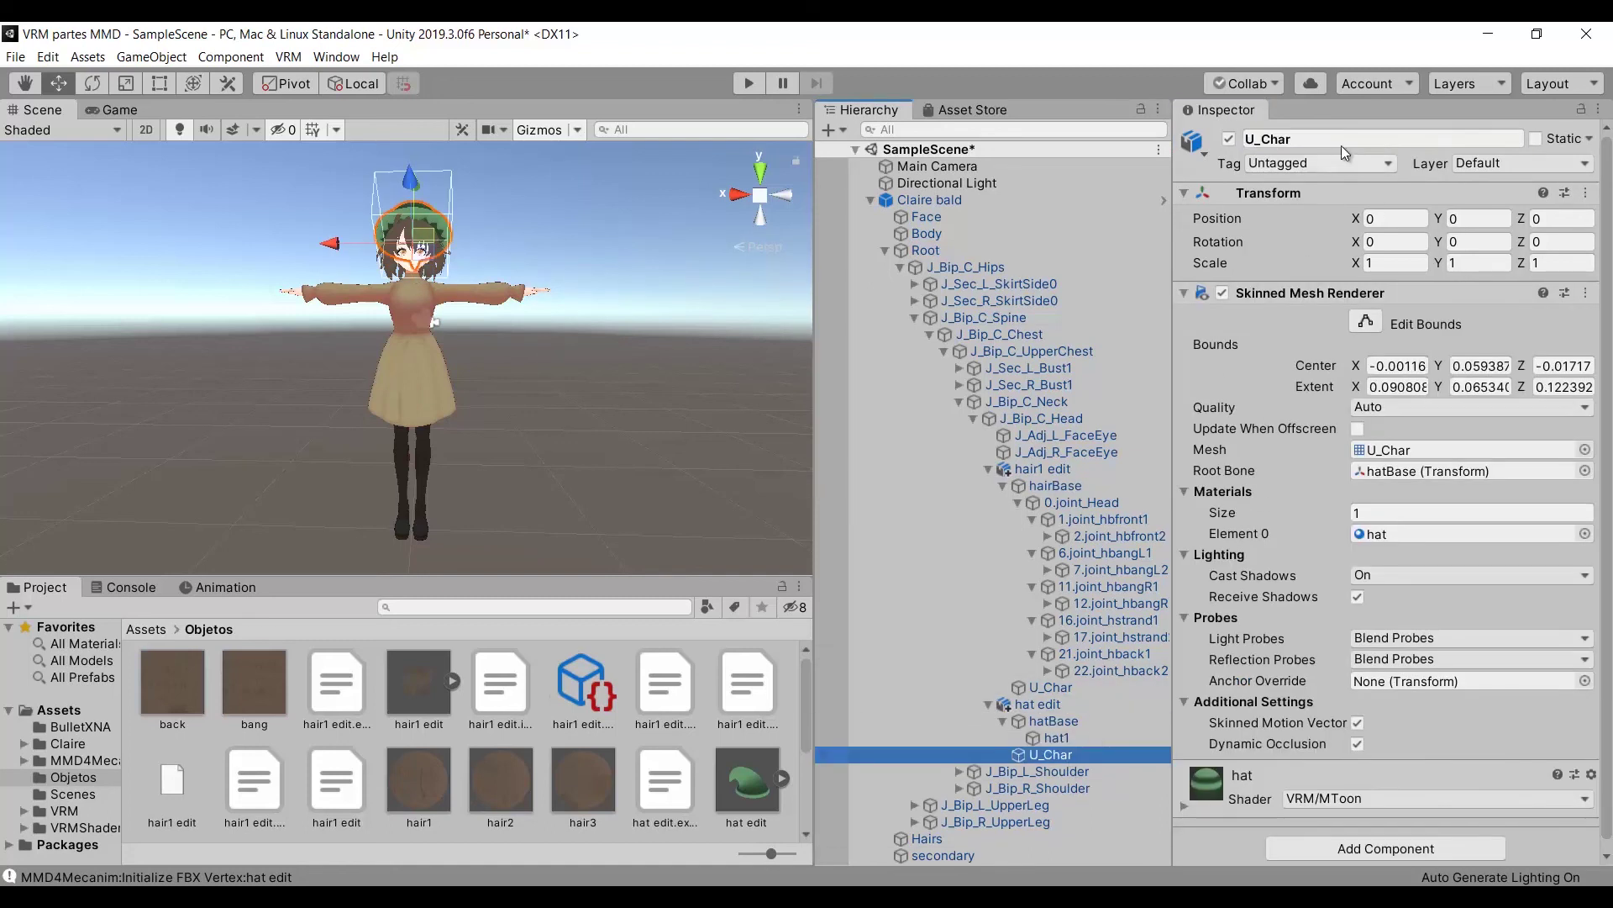
{"action": "type", "text": "hatMesh"}
{"action": "left_click", "coordinate": [1051, 687]}
{"action": "left_click", "coordinate": [1294, 138]}
{"action": "type", "text": "hairMesh"}
Start the VRM export of Claire bald with Use Sparse Accessor turned off.
{"action": "left_click", "coordinate": [930, 200]}
{"action": "left_click", "coordinate": [289, 56]}
{"action": "mouse_move", "coordinate": [381, 126]}
{"action": "left_click", "coordinate": [481, 132]}
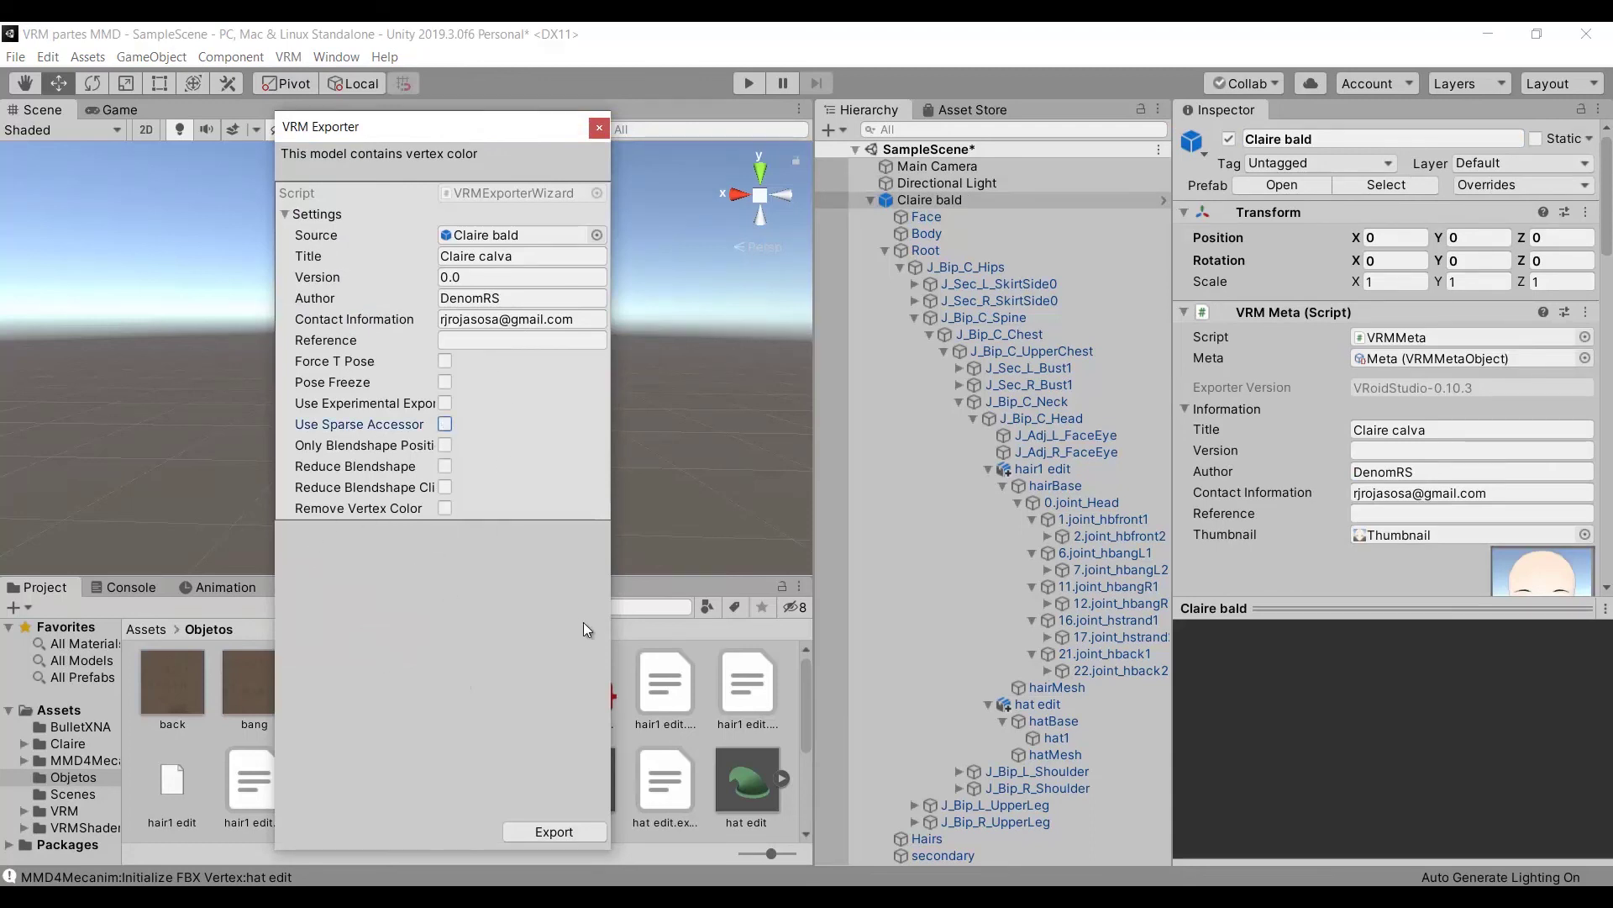
{"action": "left_click", "coordinate": [548, 827]}
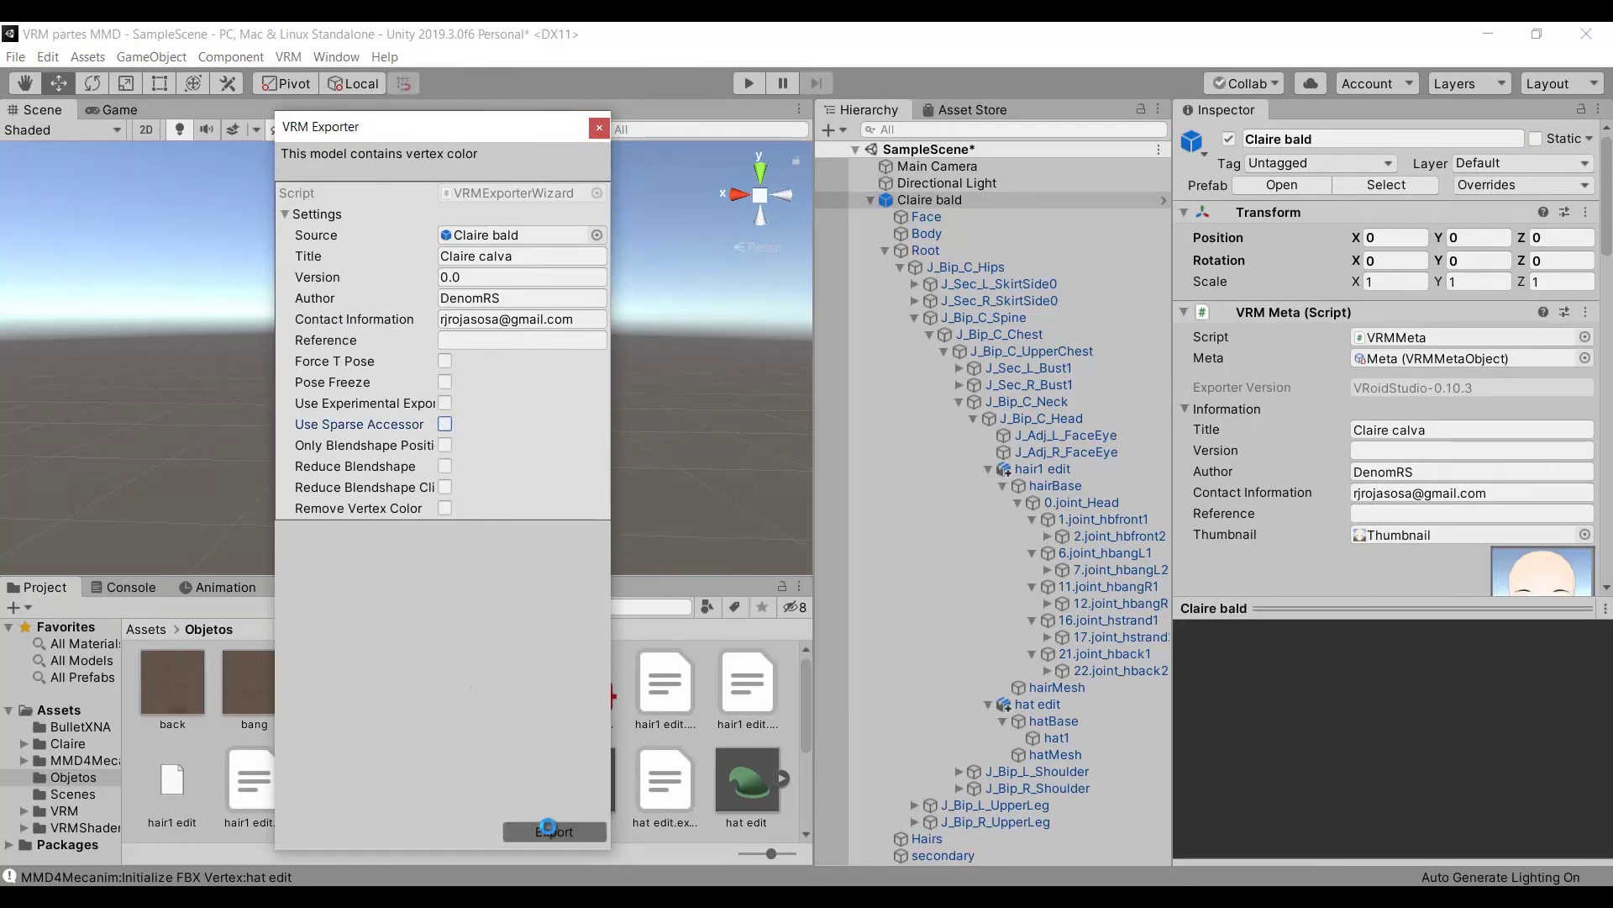
Save the exported VRM file in the Escritorio folder as Claire hat.
{"action": "left_click", "coordinate": [388, 452]}
{"action": "left_click", "coordinate": [574, 527]}
{"action": "key", "text": "BackSpace"}
{"action": "key", "text": "BackSpace"}
{"action": "key", "text": "BackSpace"}
{"action": "key", "text": "BackSpace"}
{"action": "type", "text": "hat"}
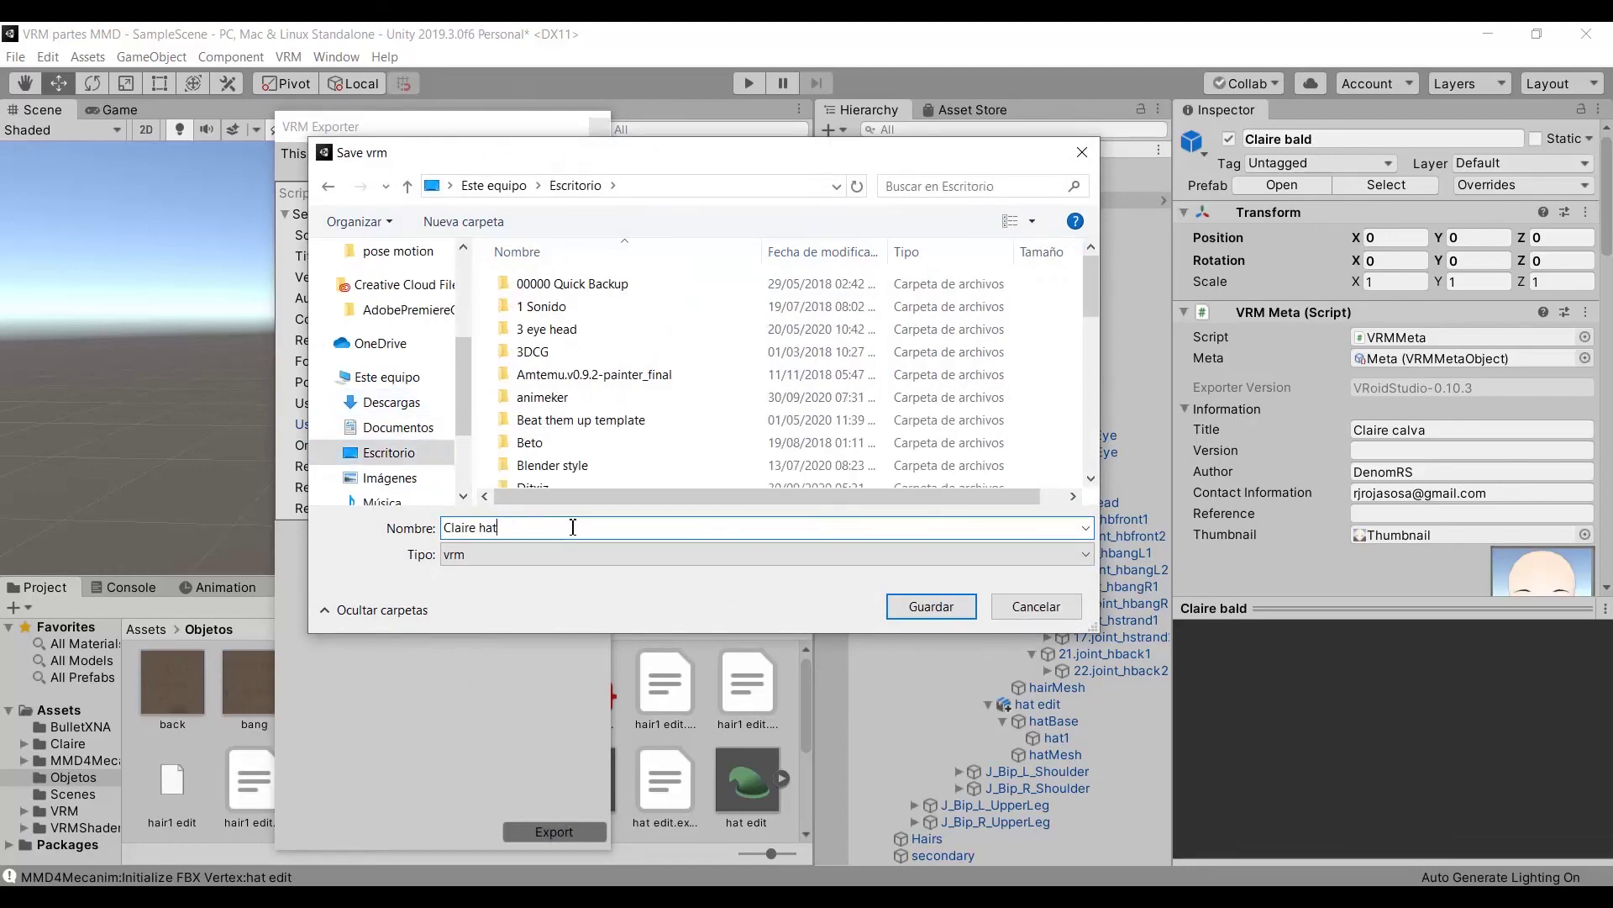
{"action": "key", "text": "Return"}
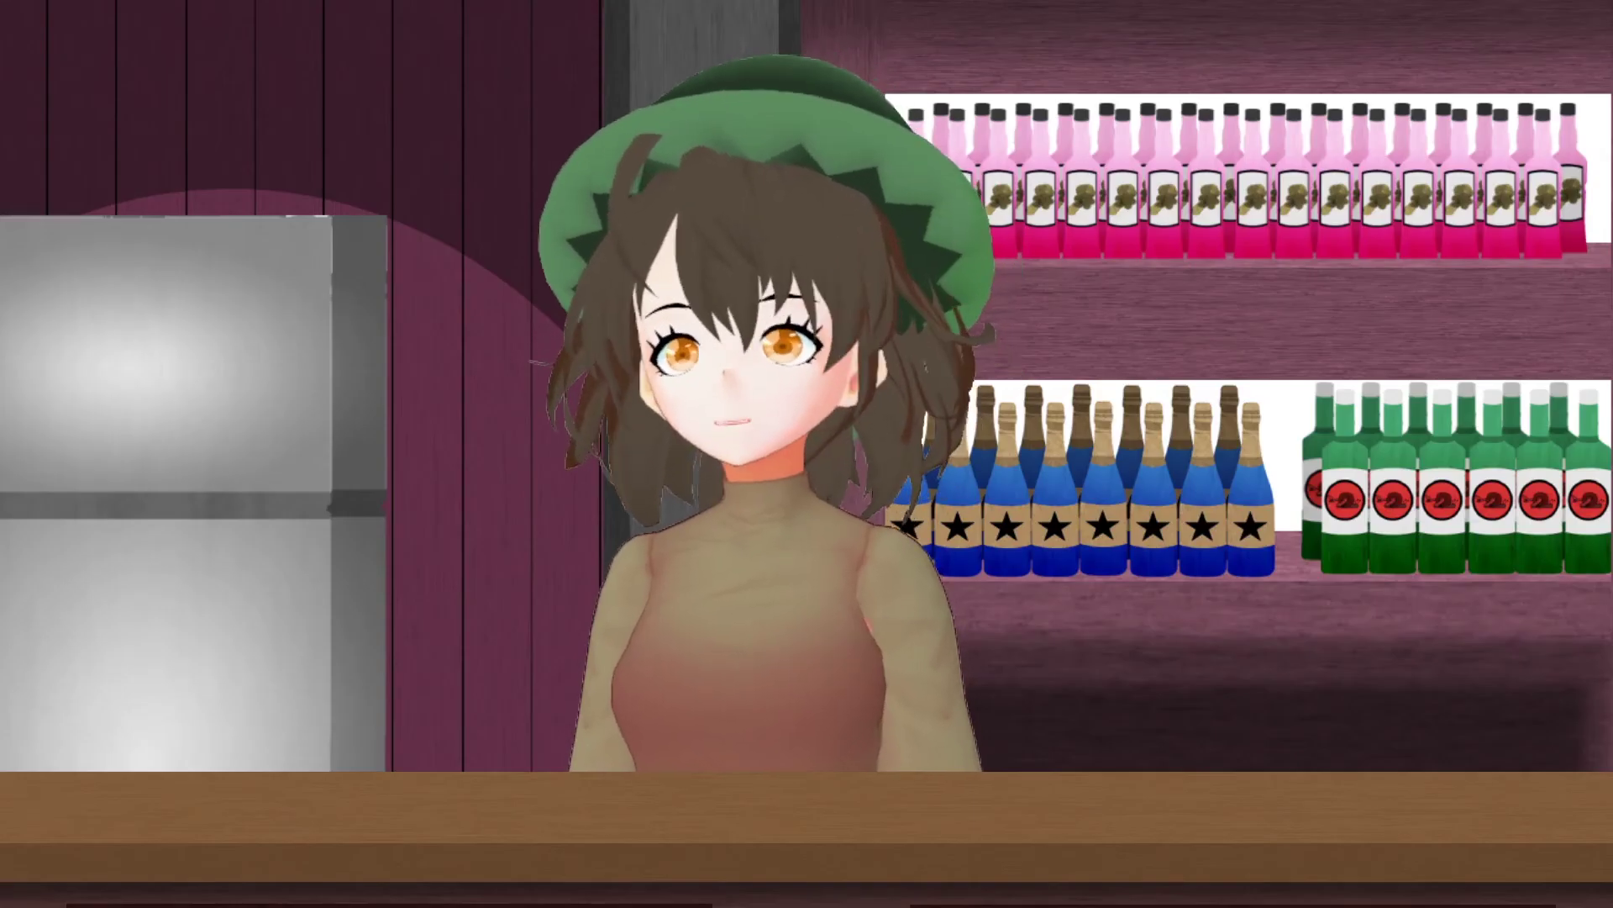